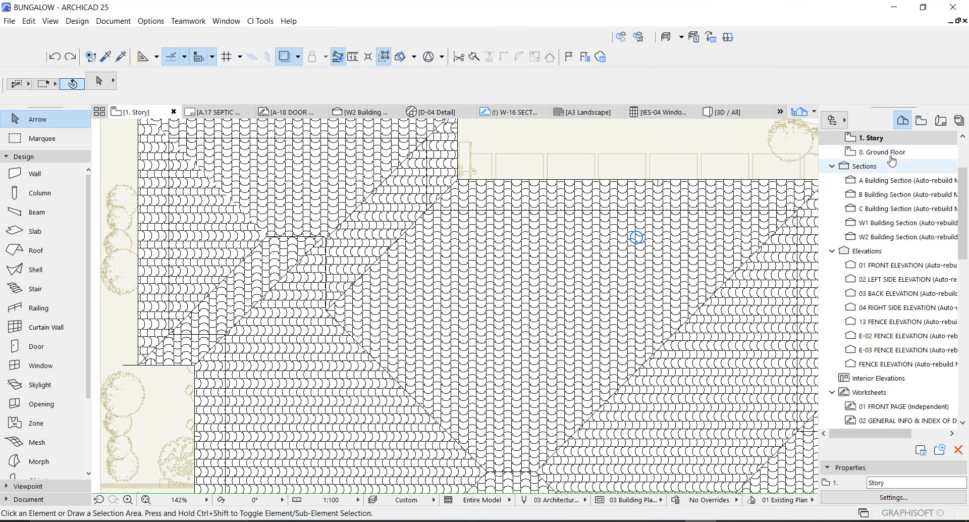
Compare the ground floor plan with the existing roof plan on 1. Story
key("ctrl+Down")
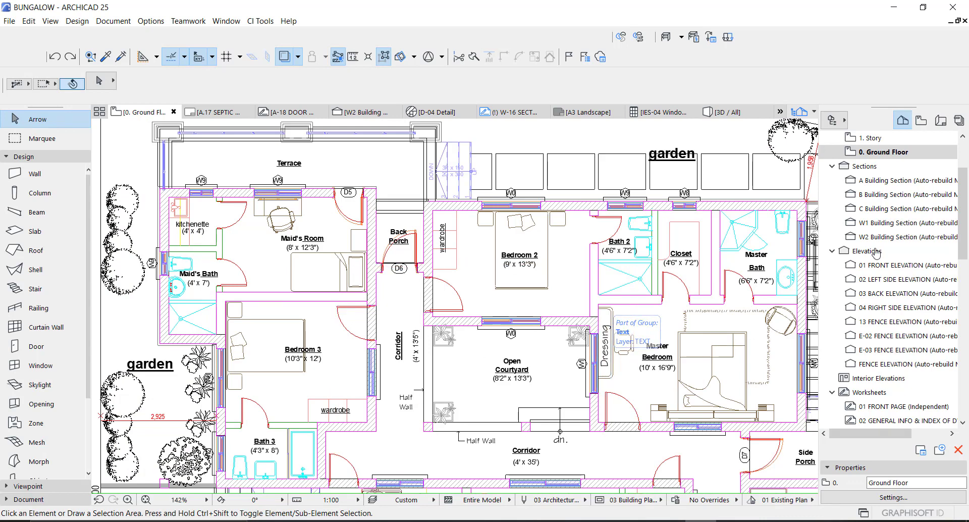
left_click(876, 139)
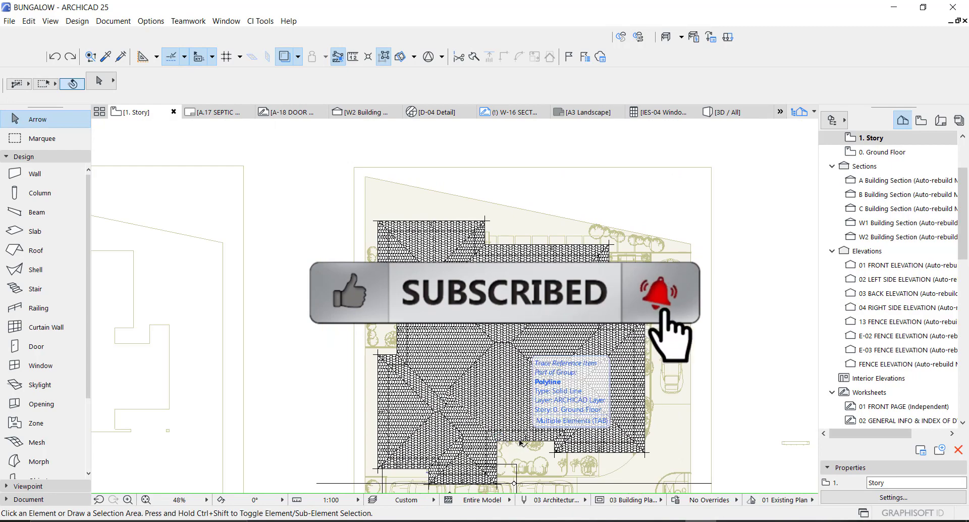
scroll(524, 435, "up", 2)
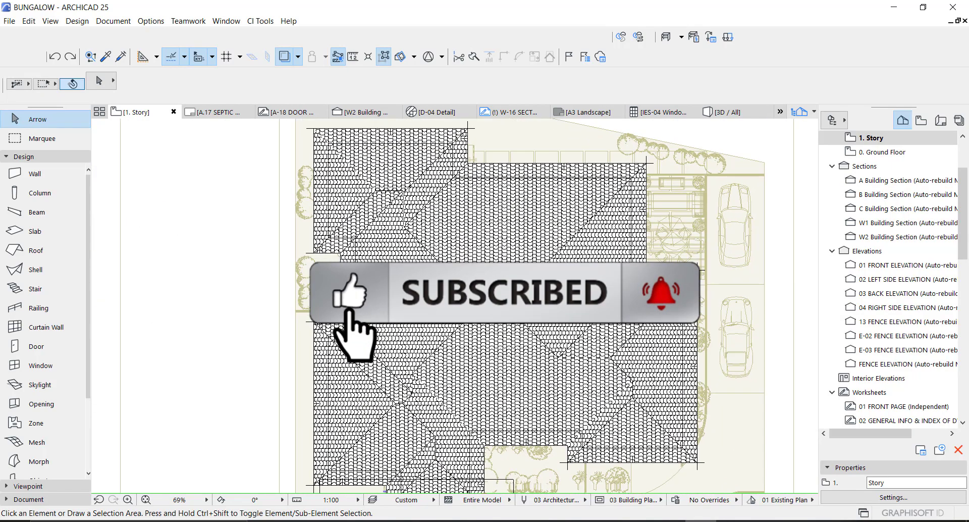
scroll(502, 308, "up", 2)
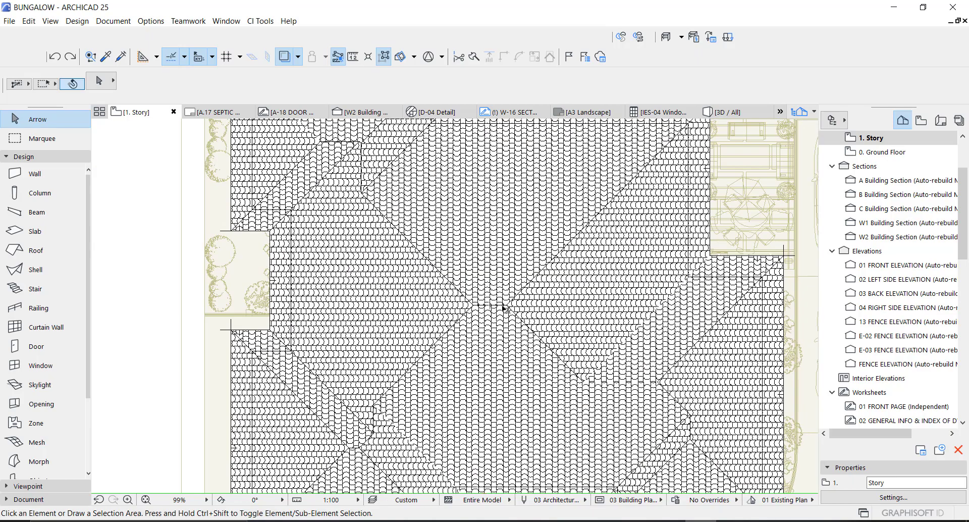
scroll(512, 317, "down", 3)
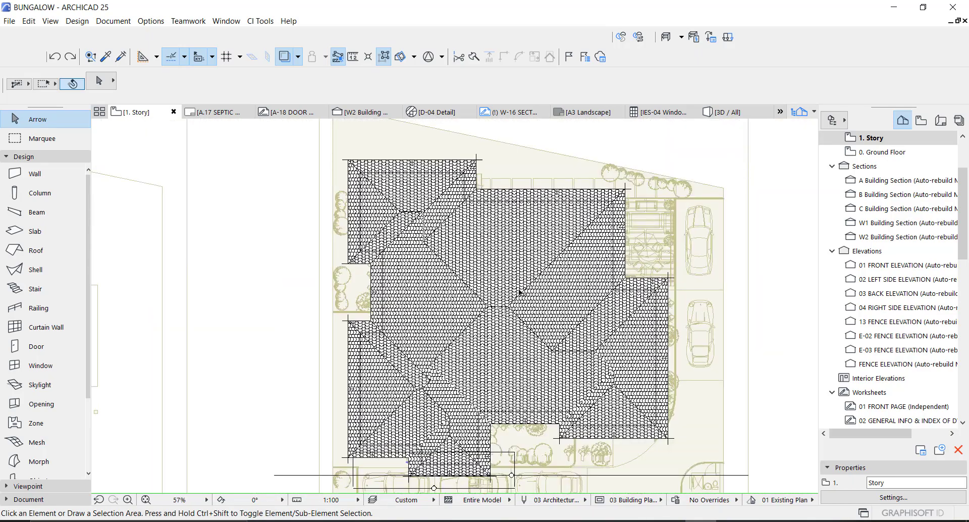
Enclose the bungalow plan in a marquee and examine its existing roof in 3D from another side
left_click(53, 138)
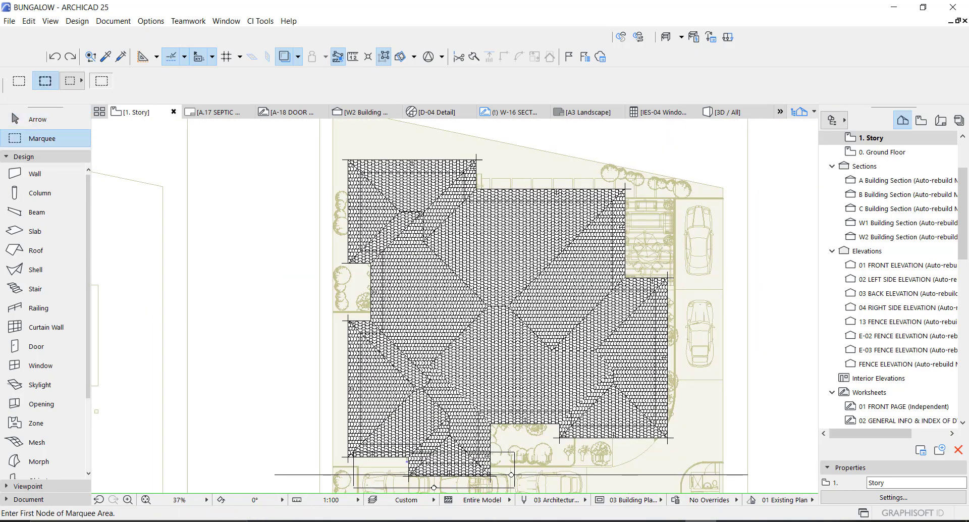
scroll(410, 221, "down", 4)
left_click(343, 153)
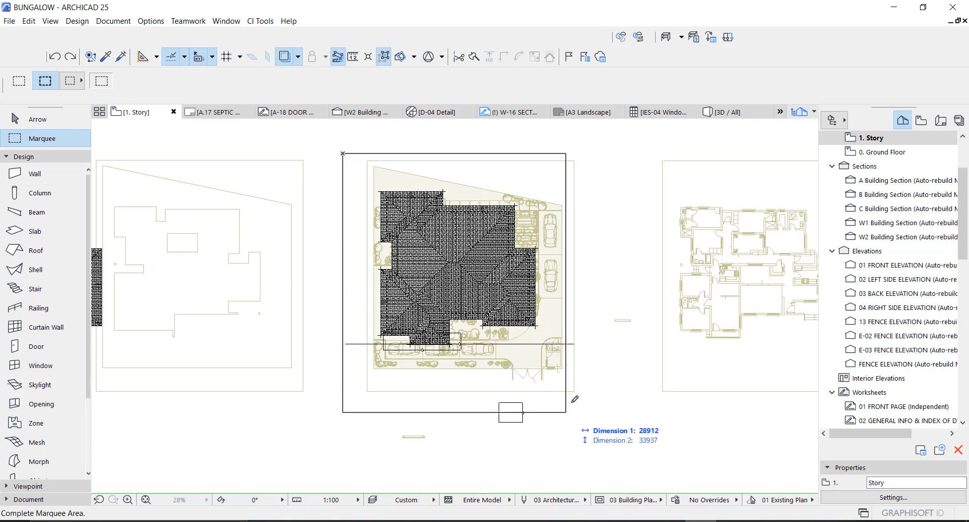
left_click(584, 393)
key("F5")
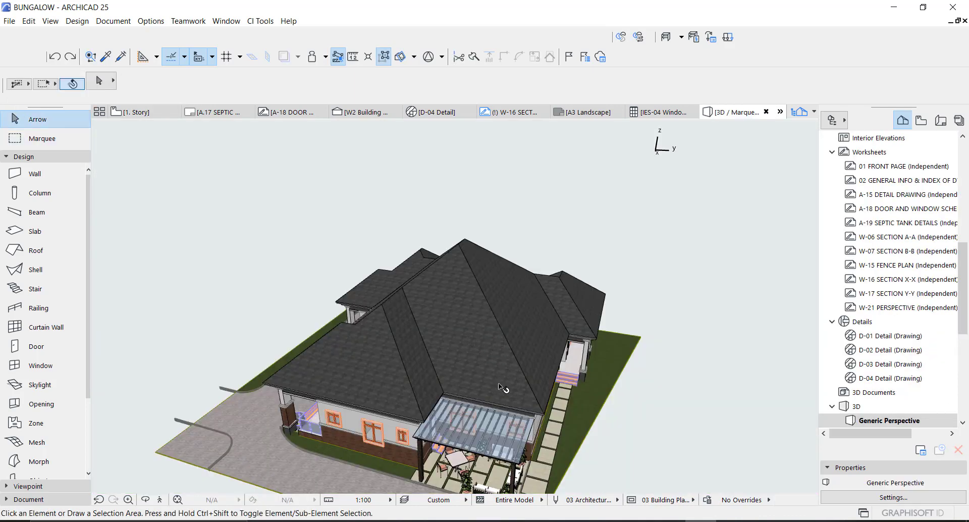
middle_click_drag(508, 414, 610, 430, "shift")
scroll(538, 311, "up", 5)
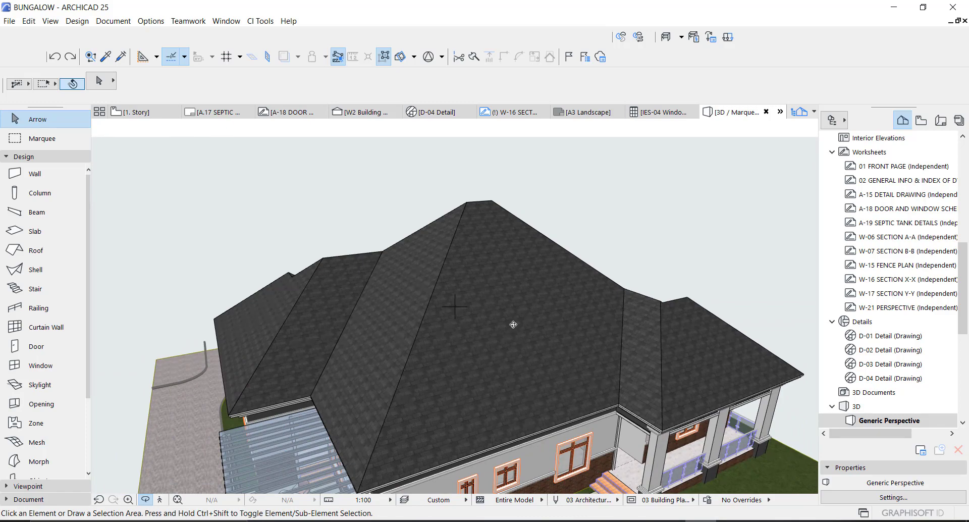
Delete the entire existing grouped roof from the 1. Story plan and turn off the trace reference
key("F2")
scroll(456, 292, "up", 3)
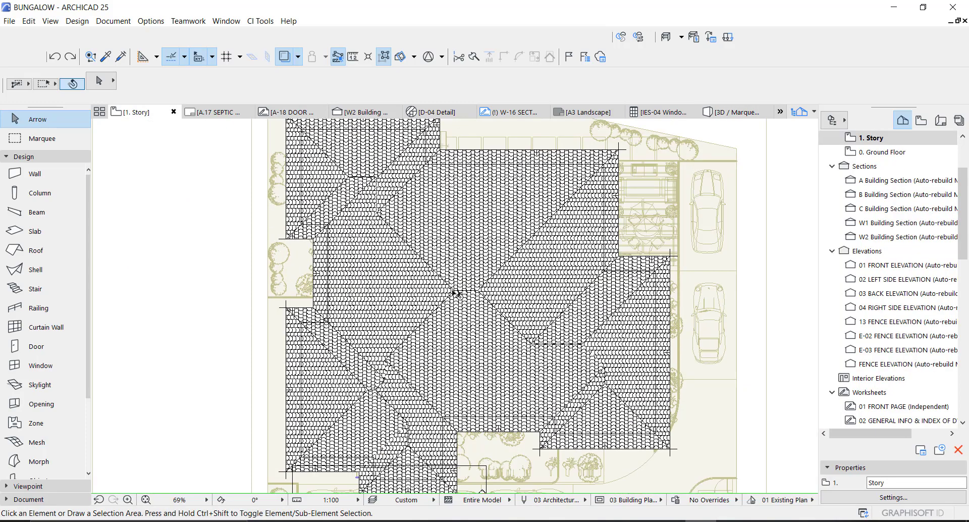
left_click(455, 291)
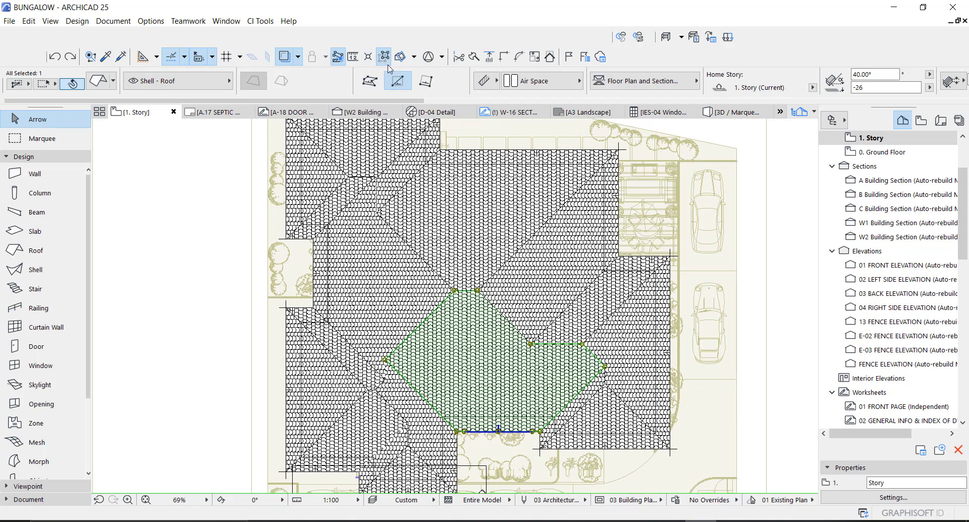
left_click(385, 58)
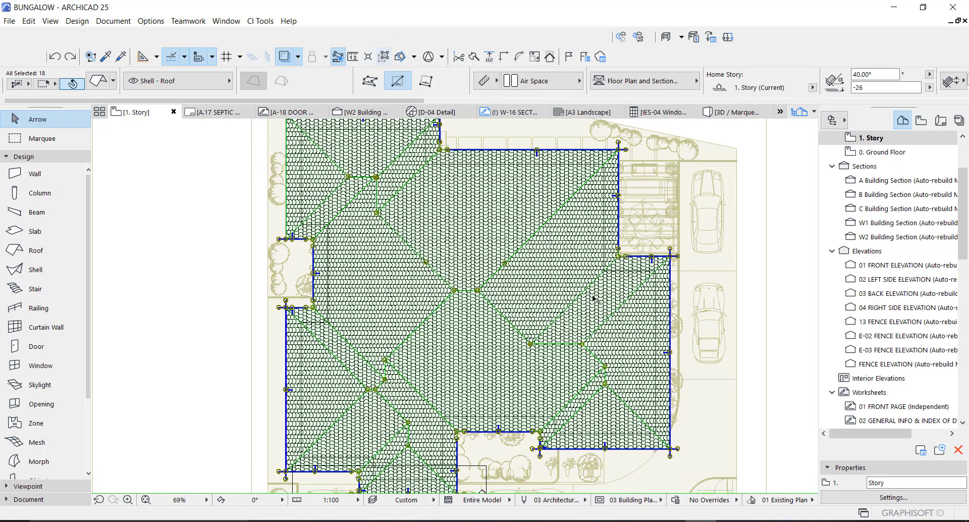
scroll(594, 299, "down", 1)
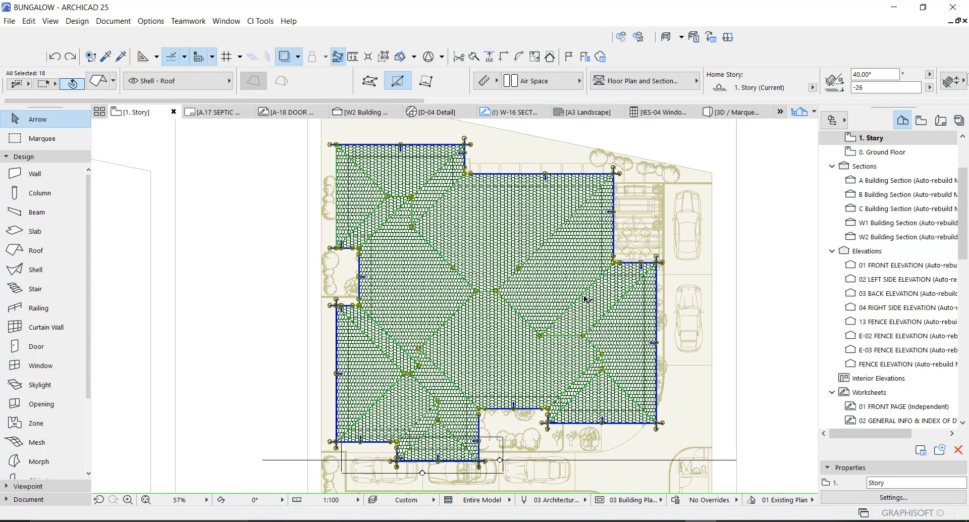
key("Delete")
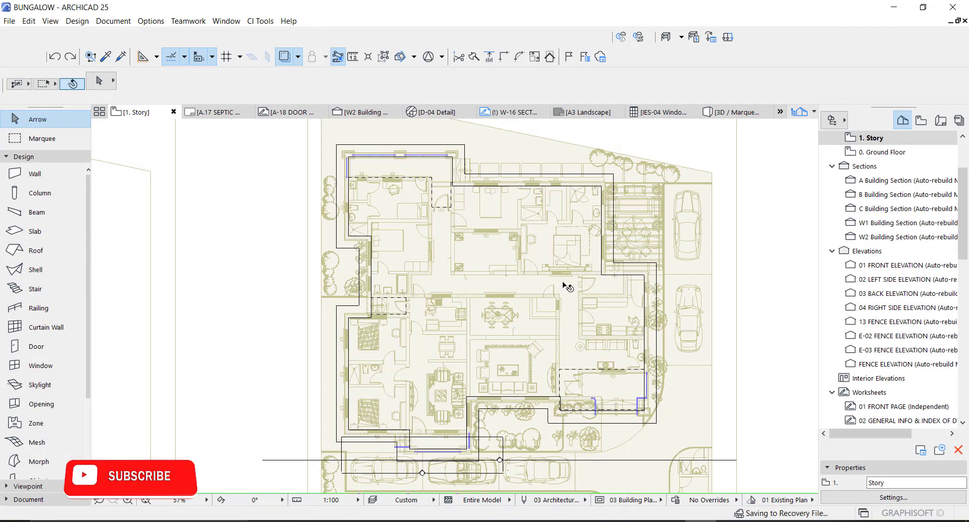
left_click(282, 58)
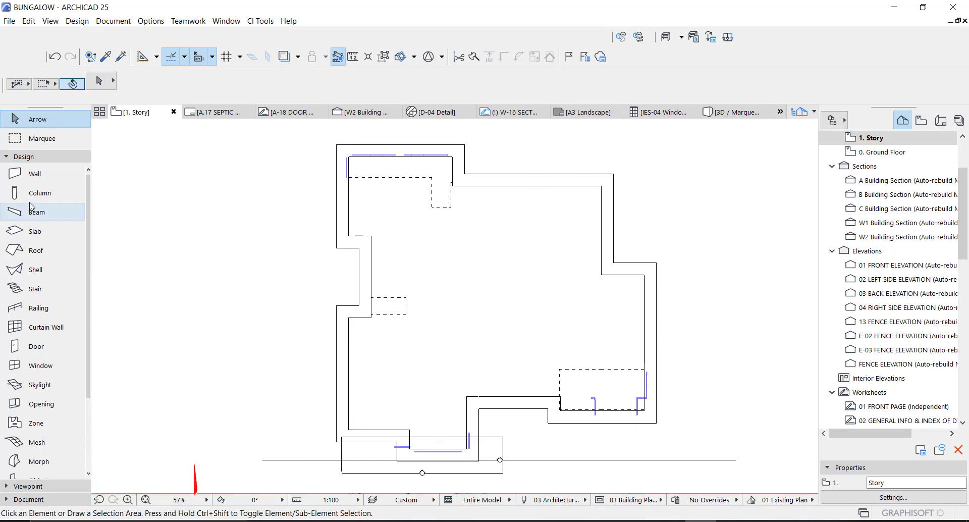
Start a multi-plane roof with a polygonal outline, tracing the outer eaves line from the bungalow's upper-left corner along its stepped upper edge
left_click(35, 253)
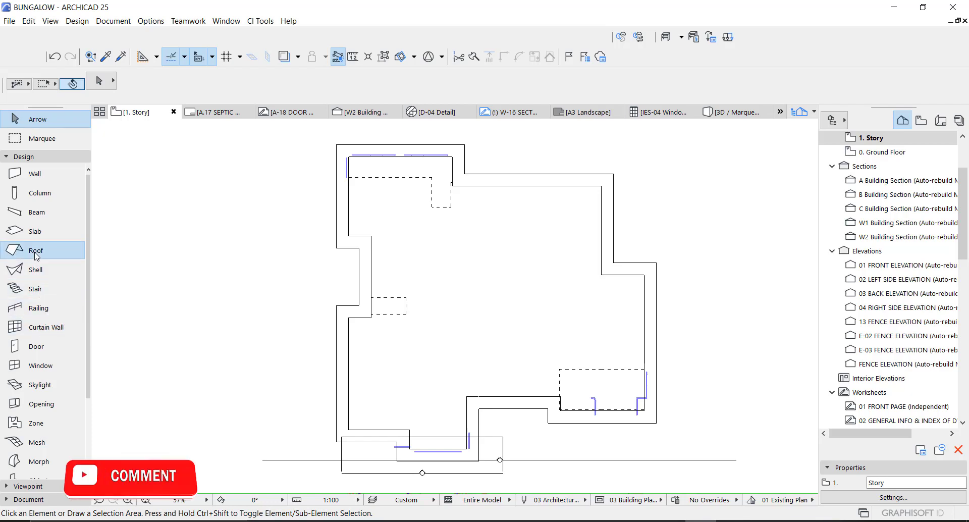
scroll(340, 137, "up", 1)
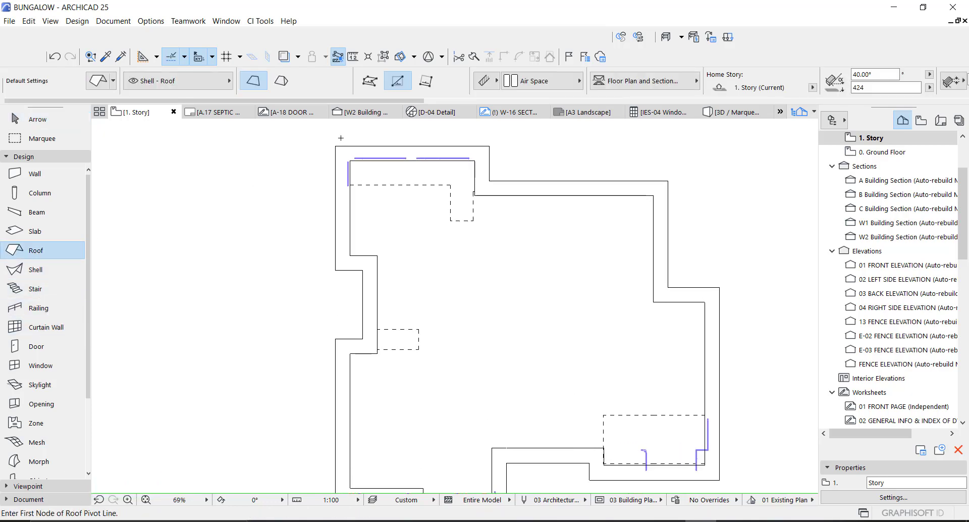
left_click(283, 82)
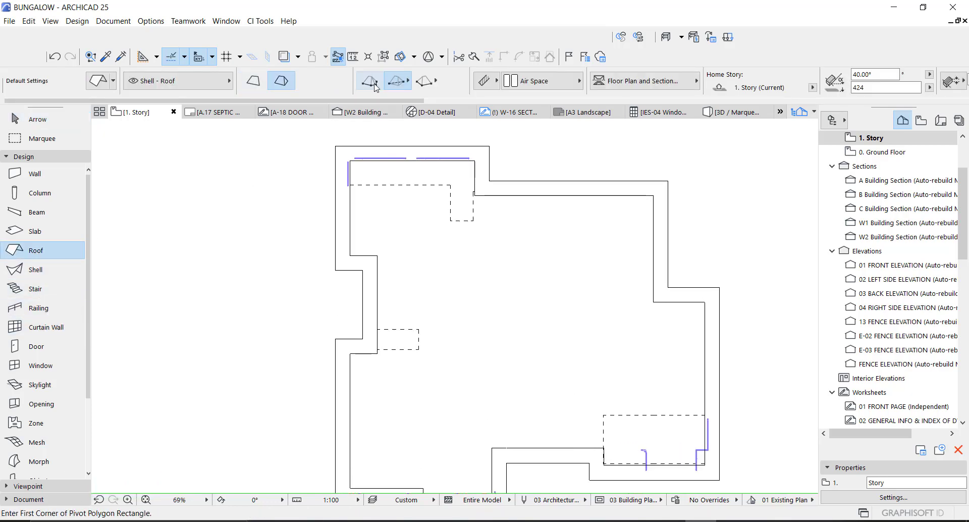
left_click(370, 82)
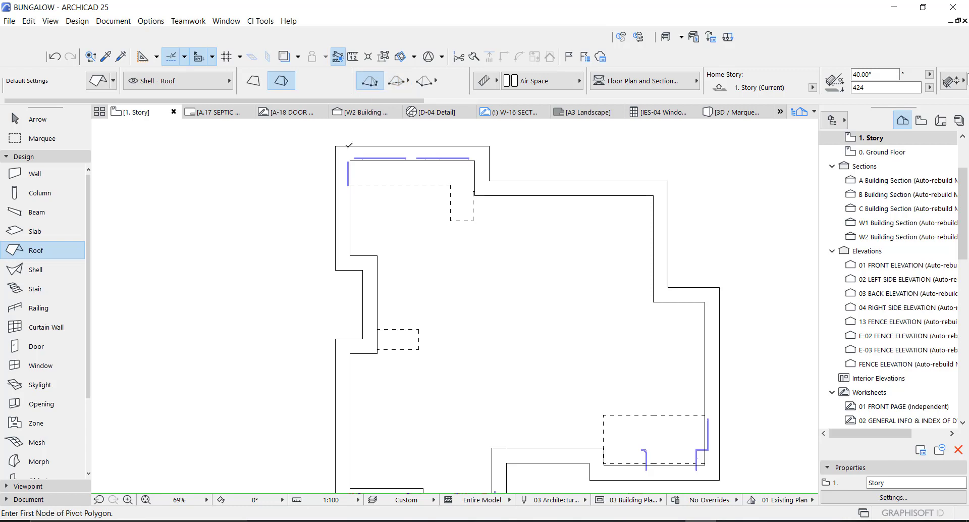
left_click(336, 145)
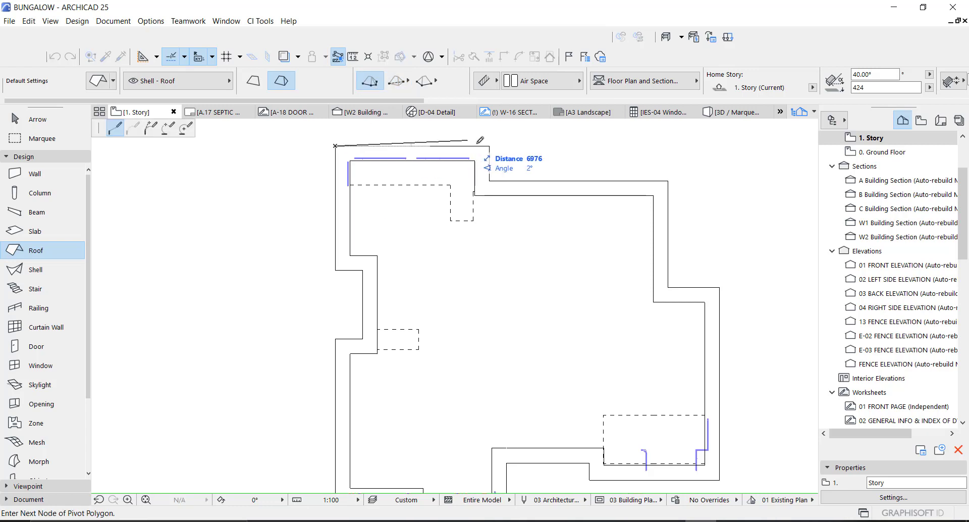
left_click(489, 181)
left_click(667, 181)
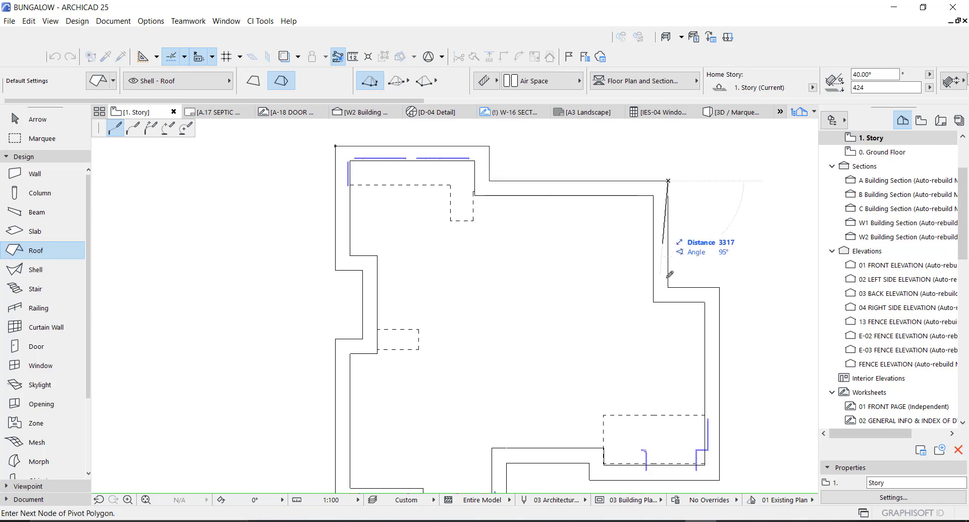
left_click(668, 287)
left_click(719, 287)
Continue the roof's pivot polygon along the outer eaves line, around the building's right side and stepped lower edge to its lower-left corner
middle_click_drag(716, 372, 683, 224)
left_click(686, 332)
left_click(556, 332)
left_click(556, 315)
left_click(473, 315)
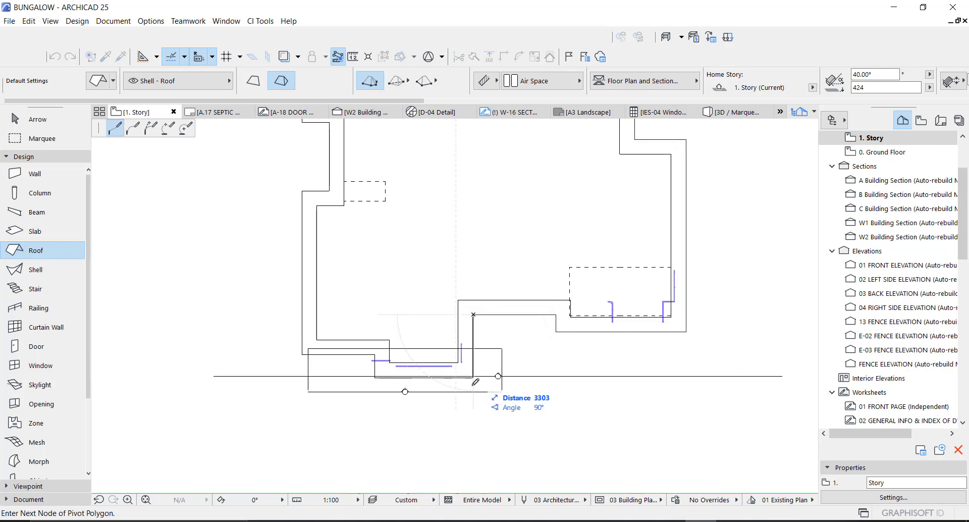
scroll(471, 391, "up", 2)
scroll(476, 358, "up", 4)
left_click(477, 362)
scroll(523, 355, "down", 4)
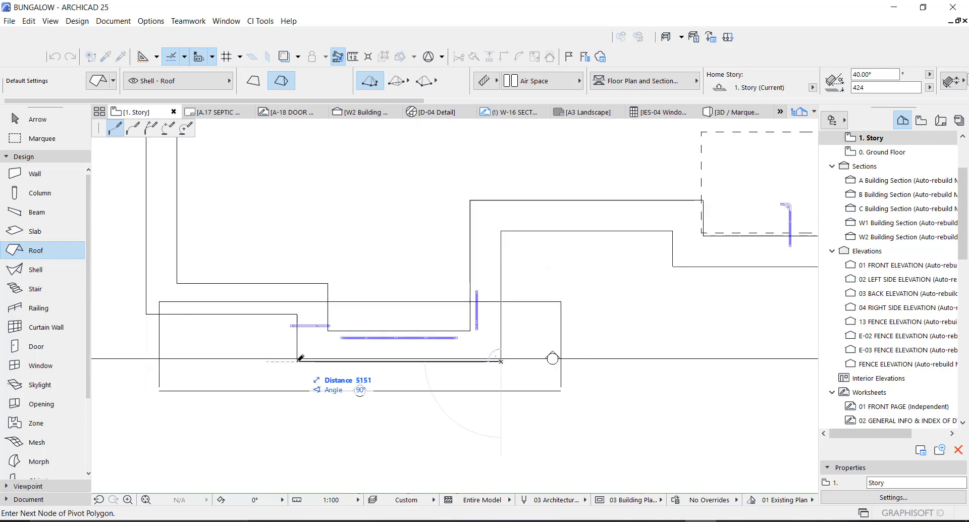
left_click(298, 361)
left_click(298, 313)
left_click(146, 312)
Trace the recessed left side of the eaves line and close the pivot polygon at its starting corner to create the roof
scroll(147, 311, "down", 1)
middle_click_drag(148, 171, 287, 380)
left_click(285, 241)
left_click(331, 241)
scroll(389, 340, "down", 2)
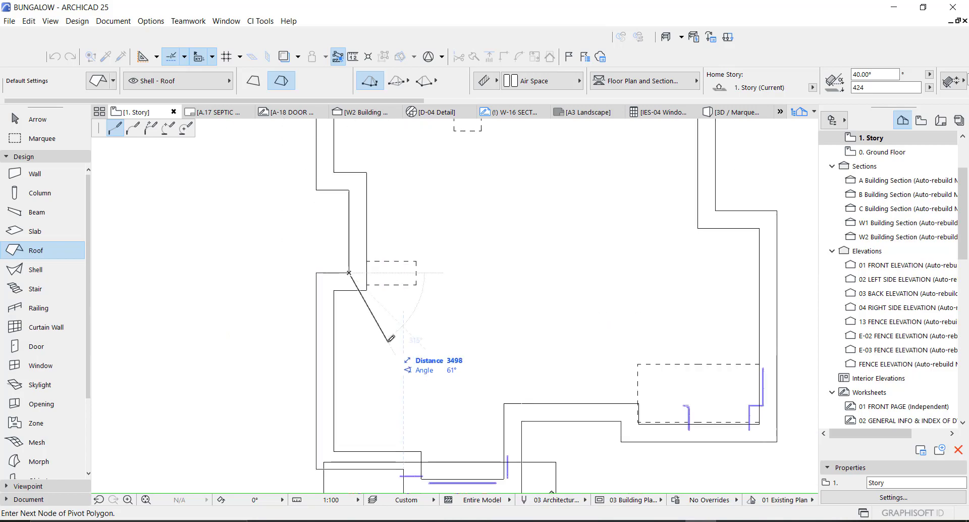
scroll(335, 279, "down", 1)
scroll(339, 276, "down", 2)
left_click(333, 242)
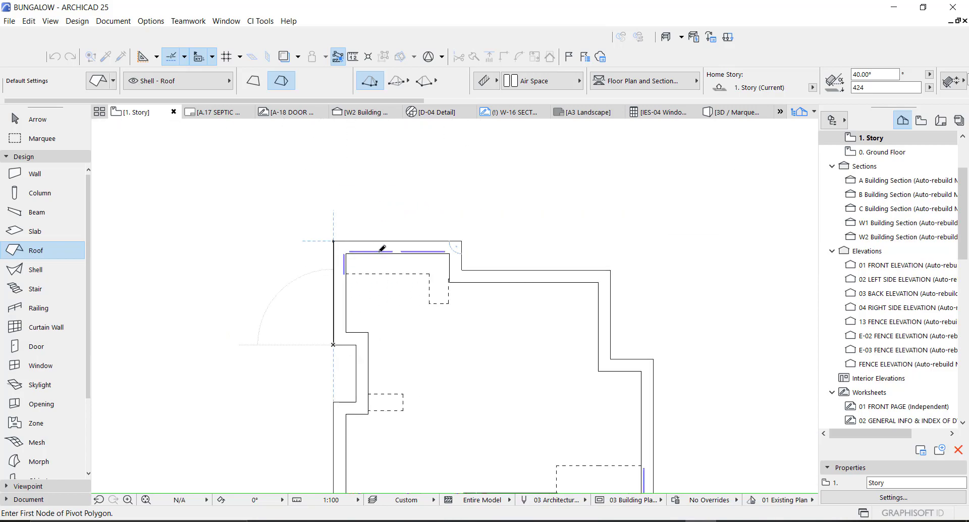
scroll(470, 360, "down", 1)
scroll(498, 404, "up", 2)
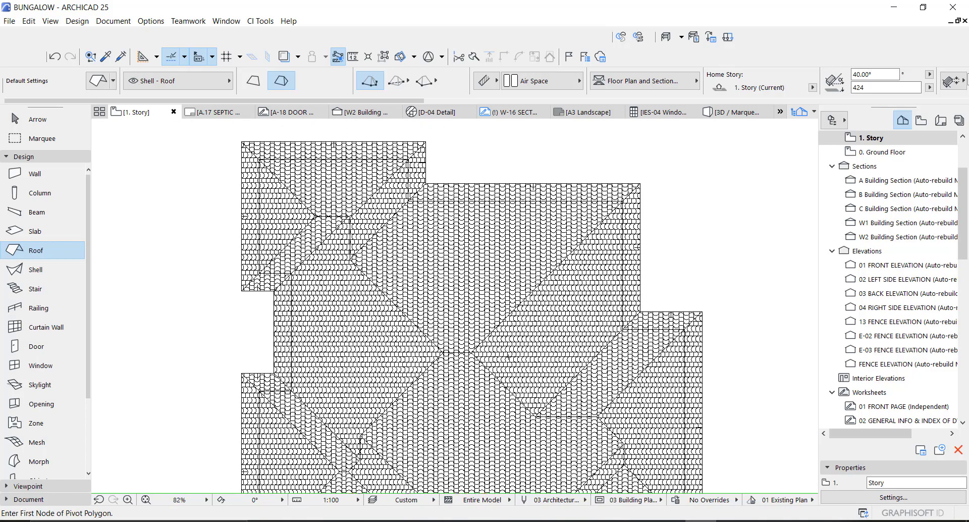
scroll(467, 286, "down", 1)
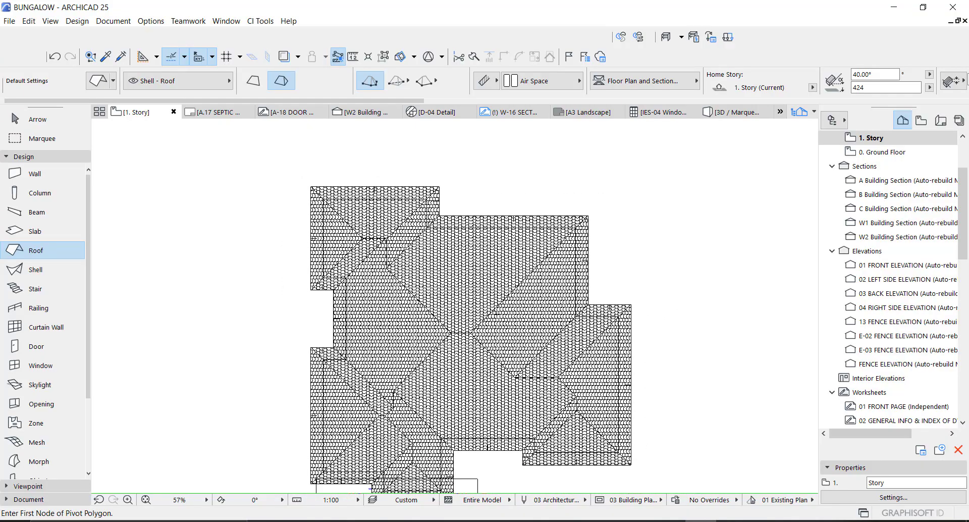
Select the new multi-plane roof and examine its ridges, valleys and pivot edges on the plan
key("Escape")
scroll(469, 342, "up", 3)
scroll(471, 295, "down", 2)
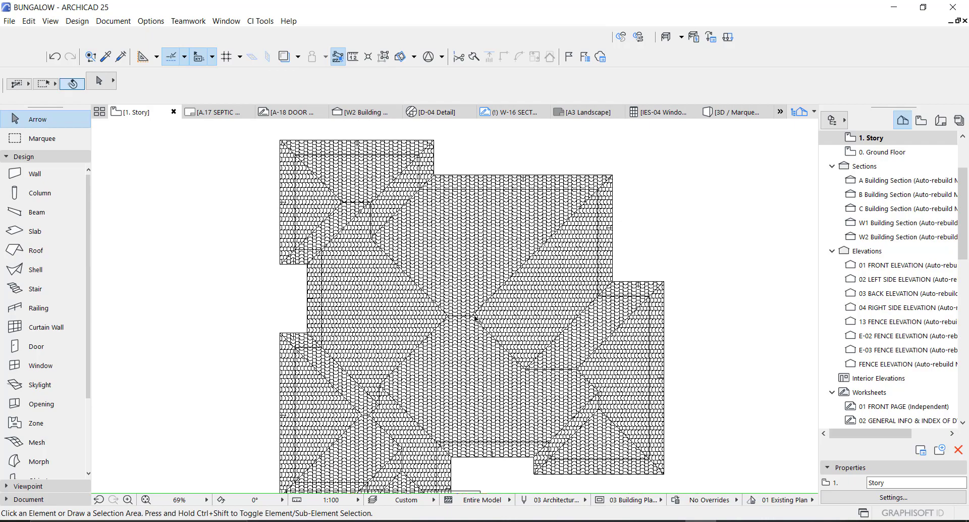
left_click(475, 318)
scroll(456, 213, "down", 1)
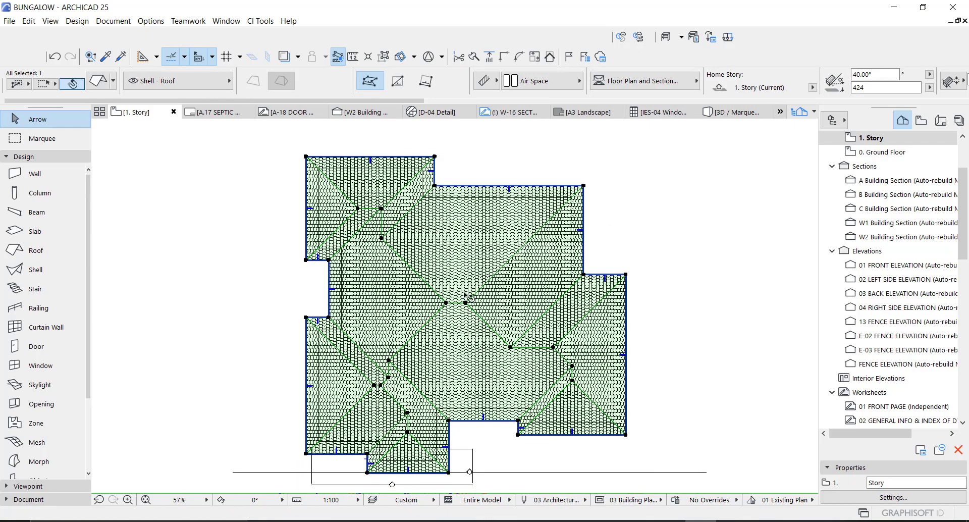
scroll(461, 283, "up", 2)
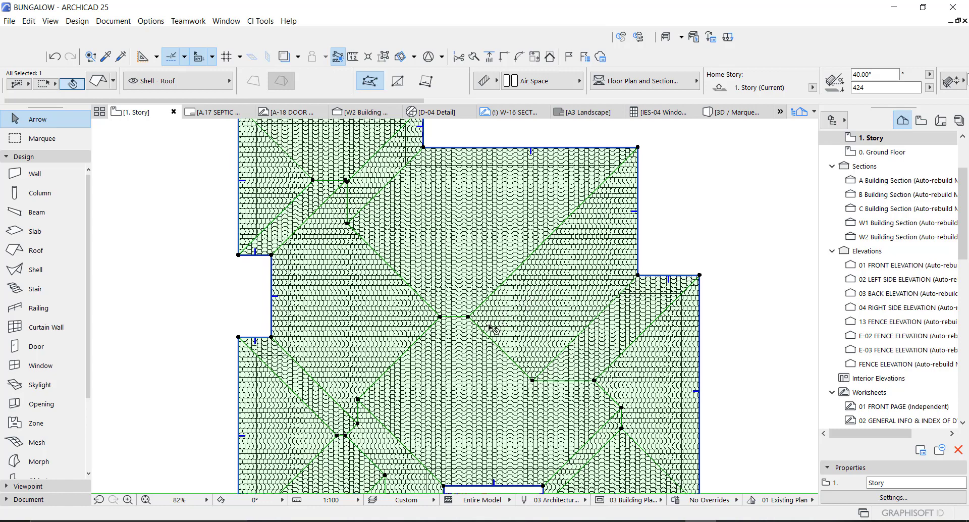
scroll(482, 307, "down", 1)
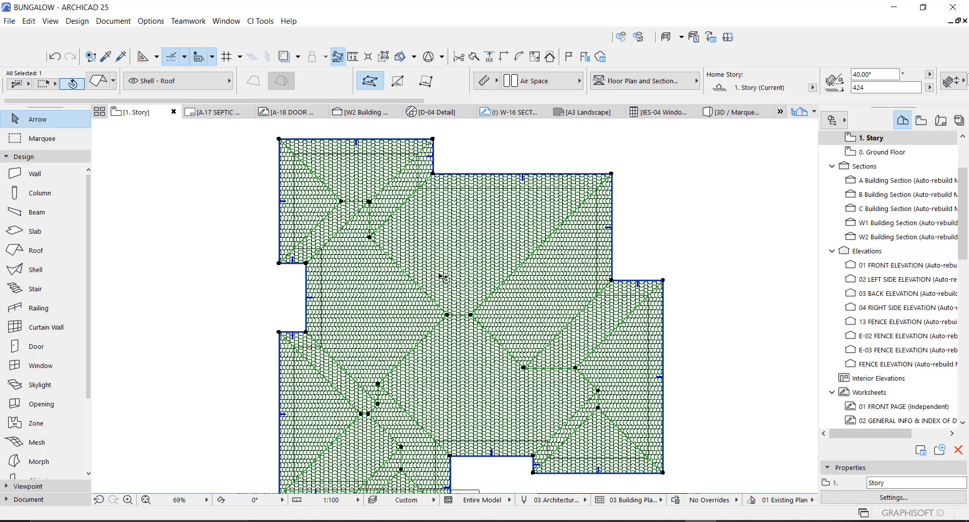
key("Escape")
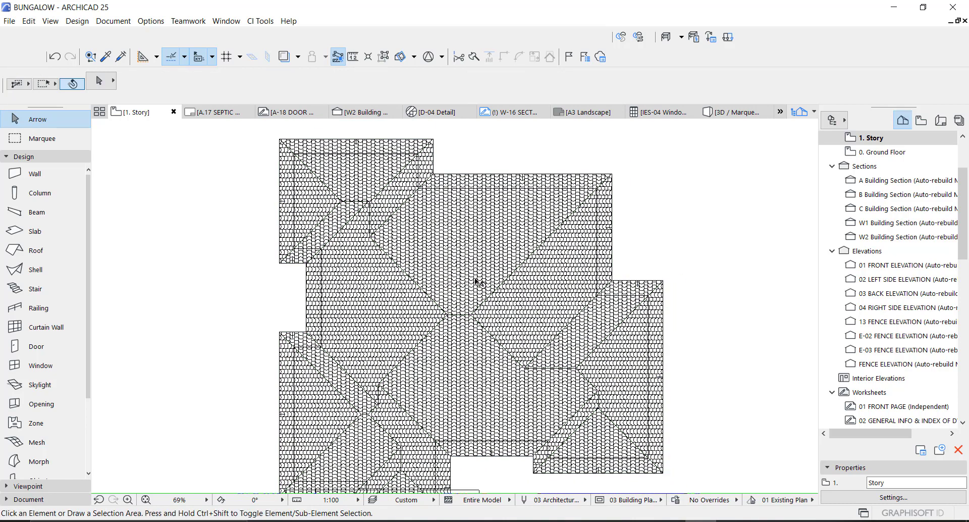
Mark the building with a new marquee and examine the new roof in 3D, close up at the eaves corner above the pergola
left_click(55, 140)
scroll(287, 194, "down", 3)
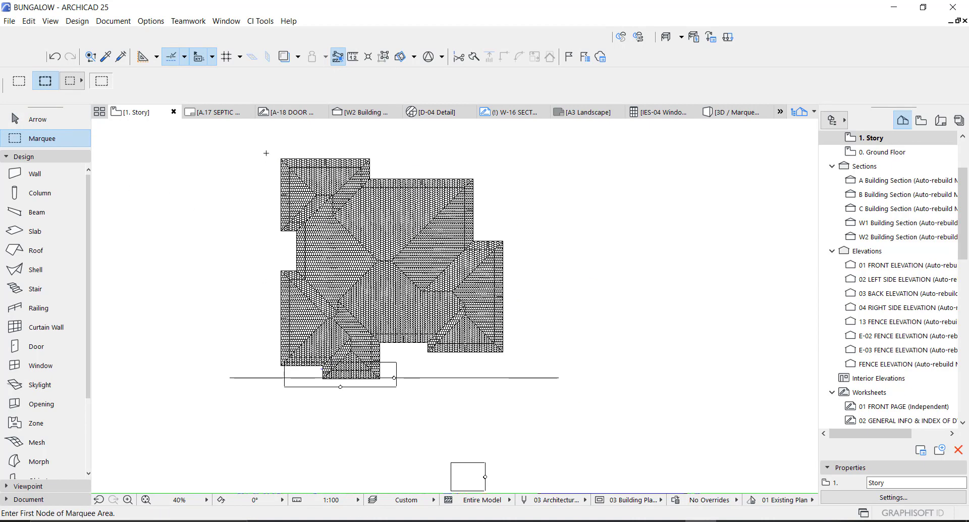
left_click(430, 358)
left_click(530, 424)
key("F5")
key("F5")
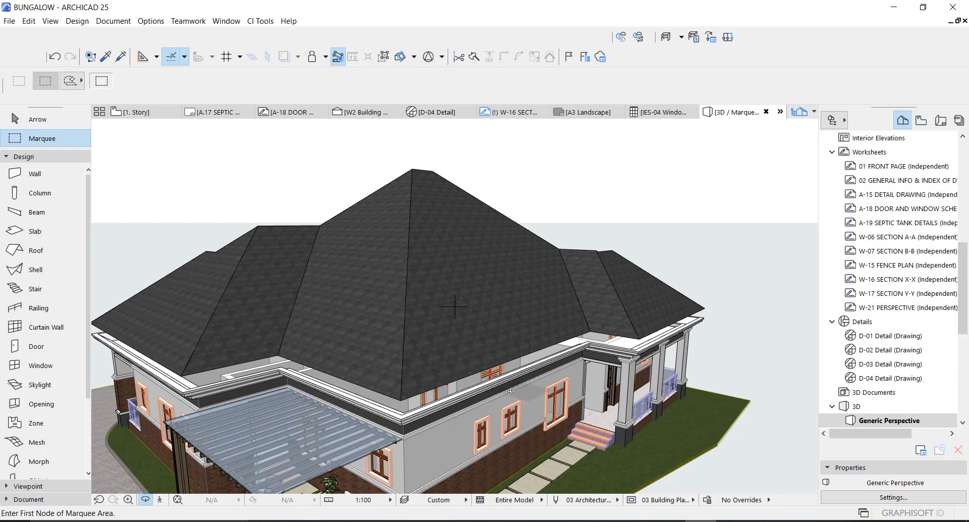
scroll(409, 412, "up", 5)
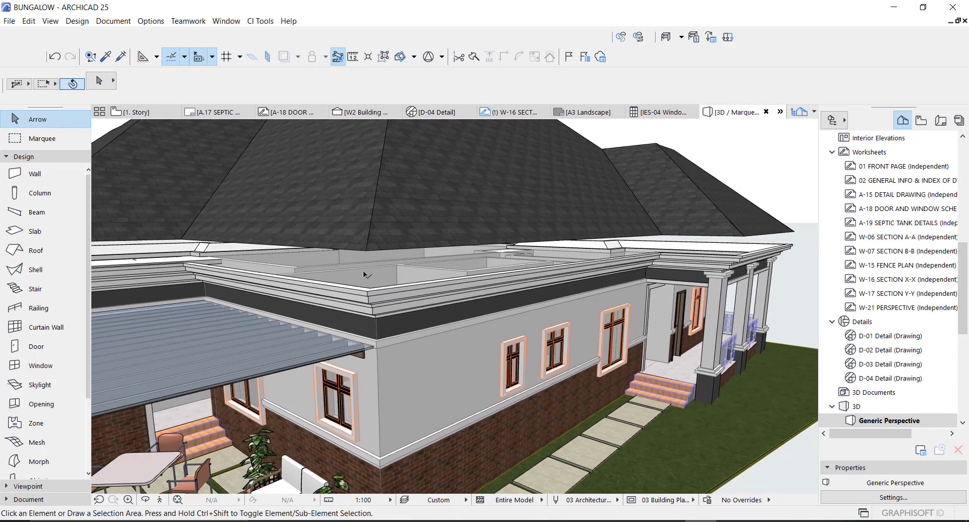
Move the new multi-plane roof vertically down by 450 to the eaves moulding and check its fit around the pergola side in 3D
left_click(365, 246)
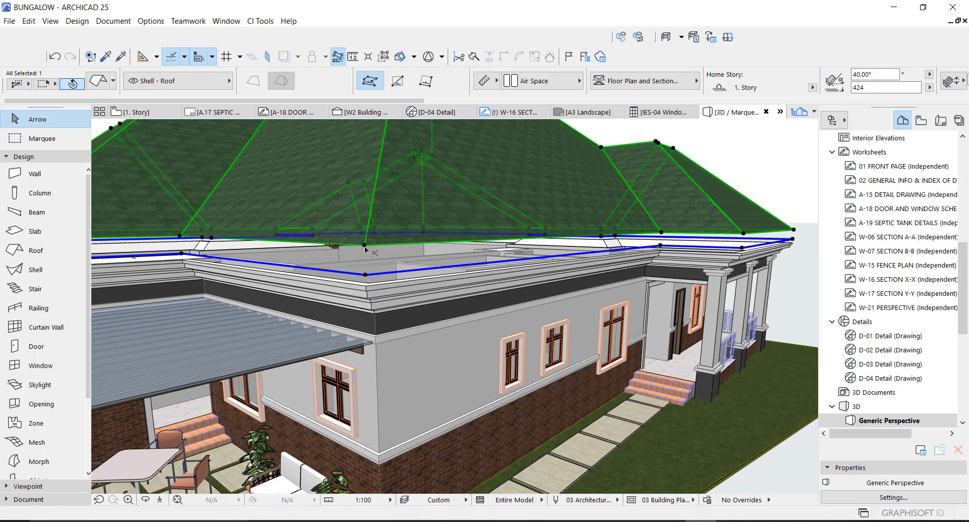
left_click(365, 246)
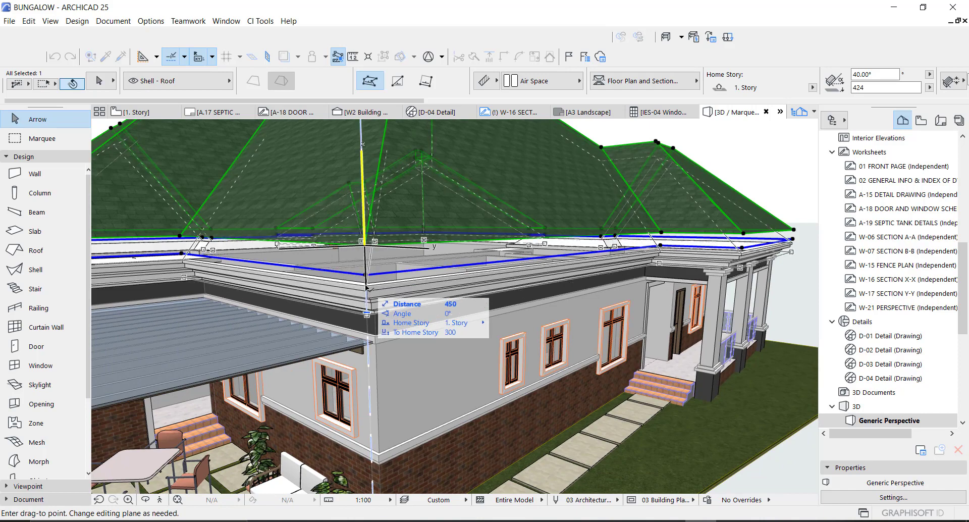
left_click(365, 286)
key("Escape")
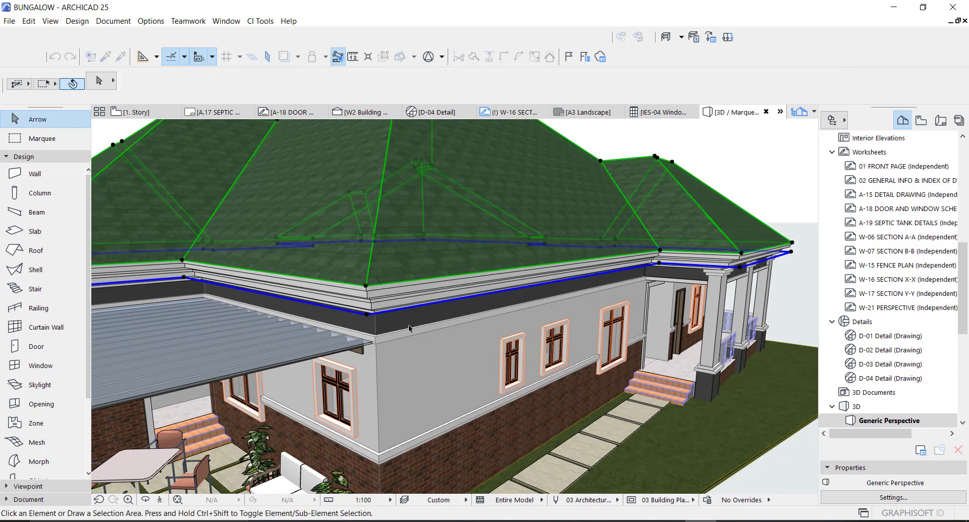
middle_click_drag(379, 291, 614, 266, "shift")
scroll(636, 343, "down", 5)
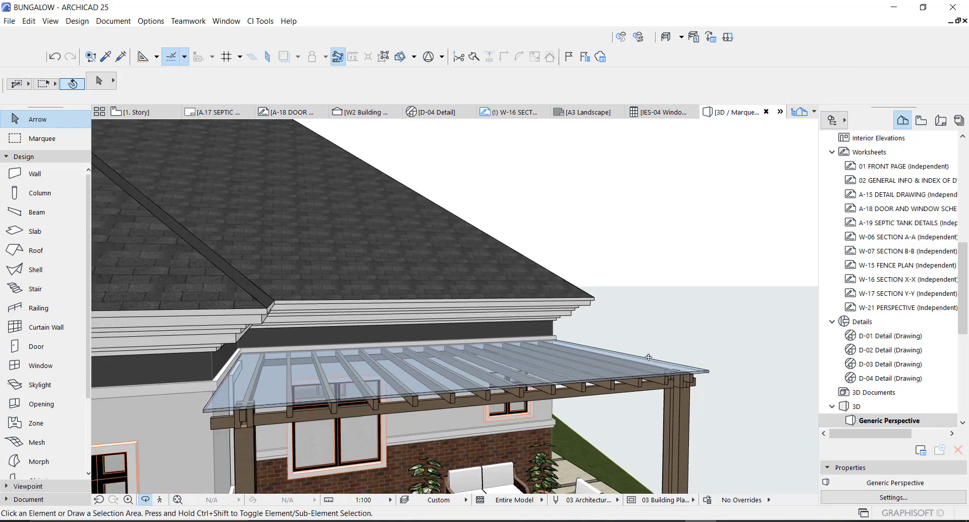
middle_click_drag(426, 316, 497, 425, "shift")
Compare the roof plan on 1. Story with the ground floor plan to examine the Open Courtyard's position beneath the roof
key("F2")
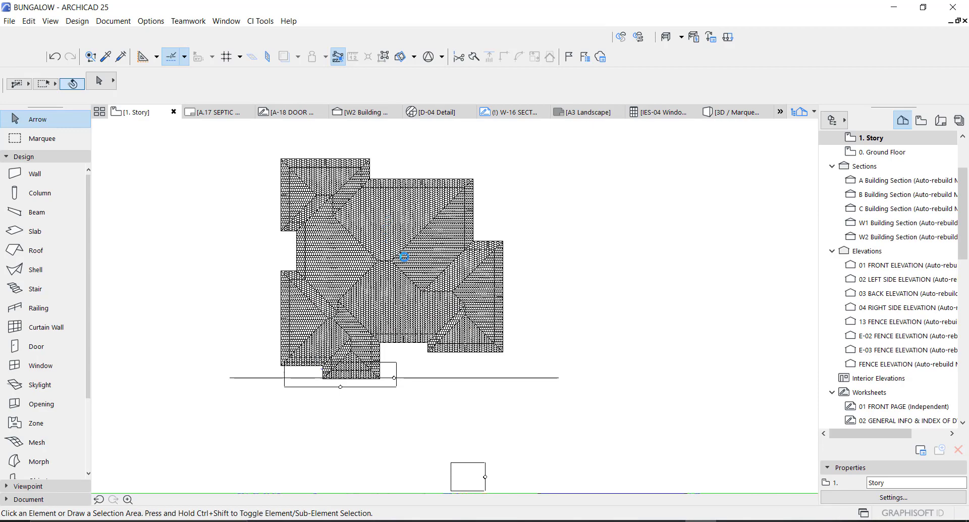
scroll(404, 256, "up", 3)
left_click(870, 153)
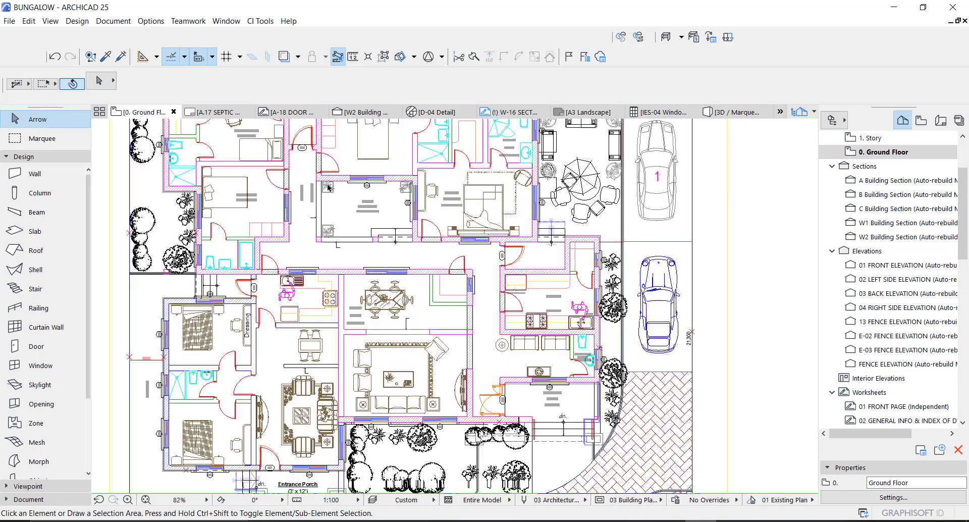
scroll(485, 204, "up", 3)
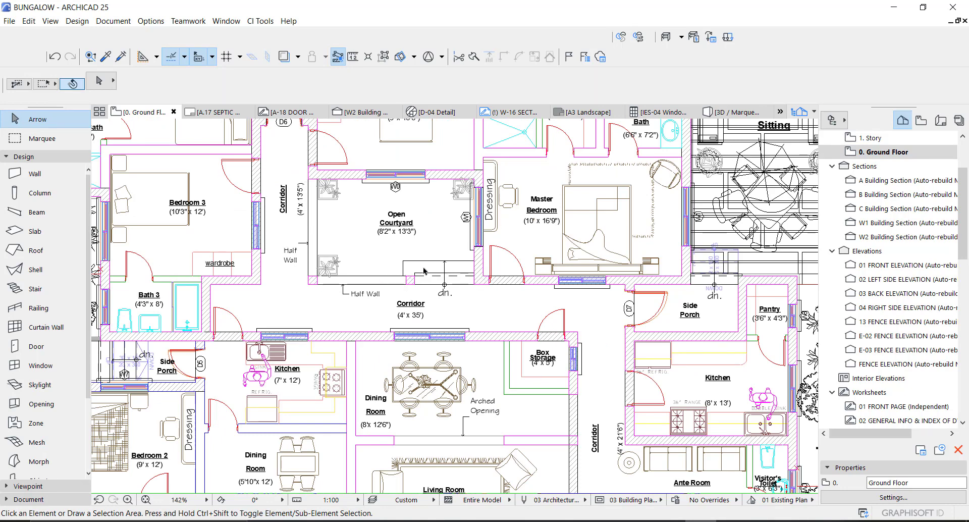
left_click(884, 143)
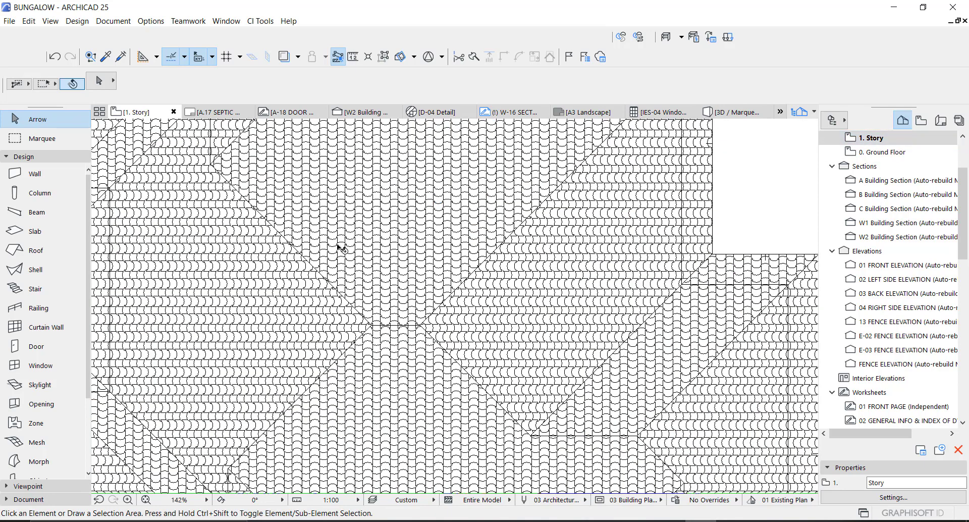
scroll(424, 237, "down", 4)
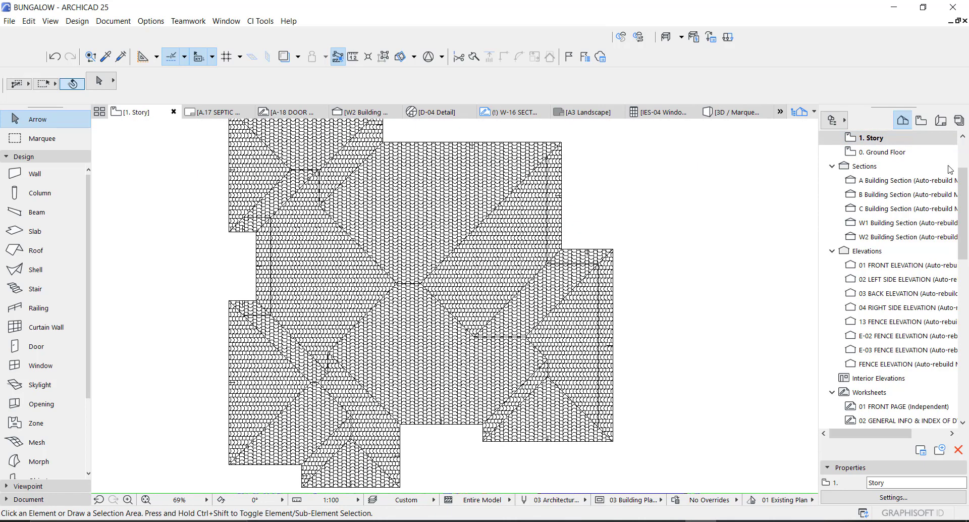
Show the ground floor as a trace reference beneath the roof plan on 1. Story
left_click(863, 153)
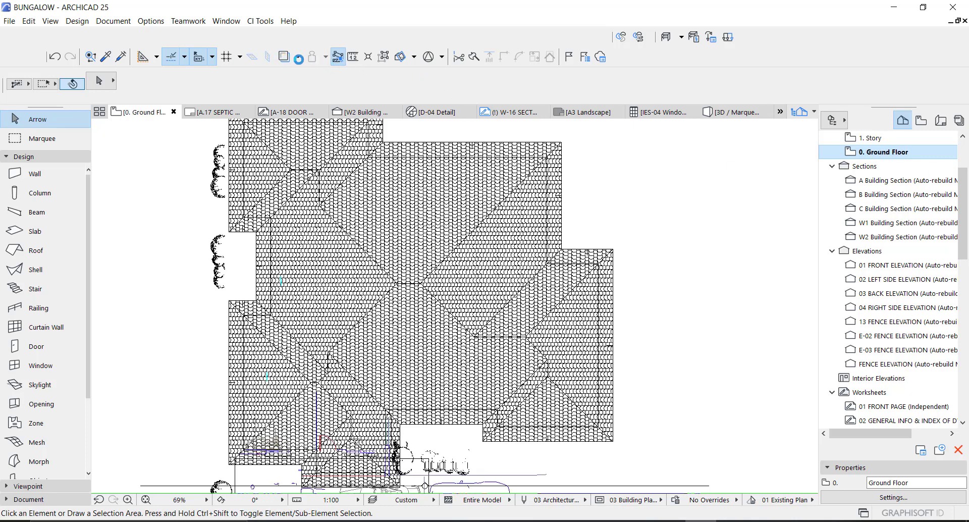
left_click(874, 142)
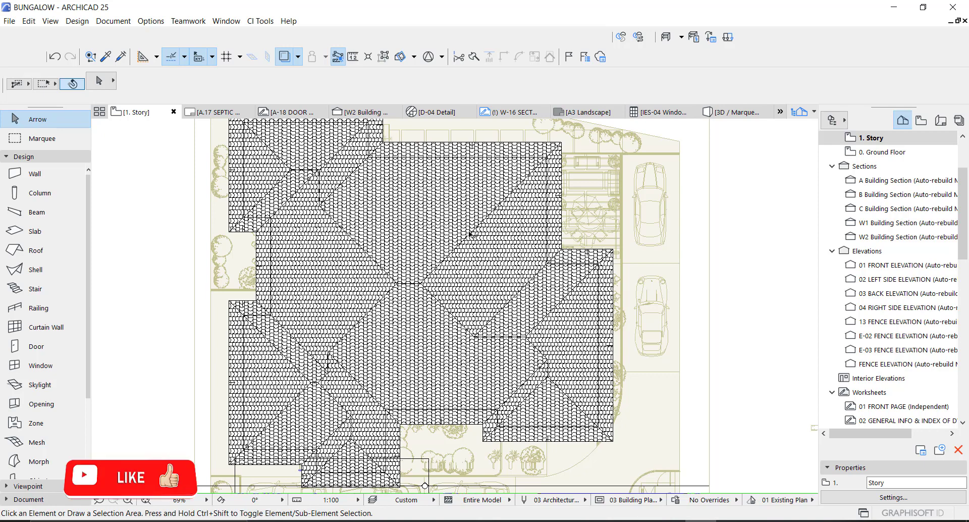
middle_click_drag(524, 213, 534, 263)
On the ground floor plan, draw a rectangle of lines around the Open Courtyard along the outer faces of its walls and half walls
key("ctrl+Down")
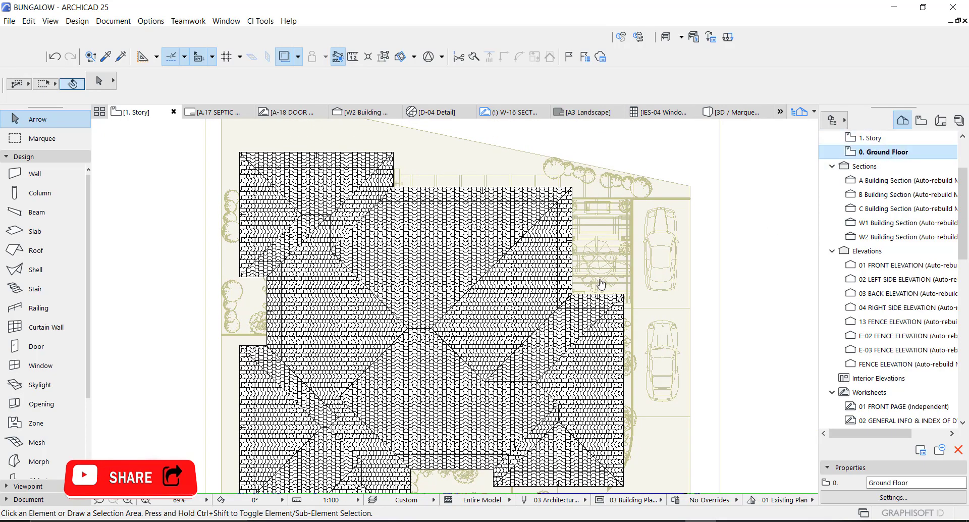
scroll(412, 288, "up", 5)
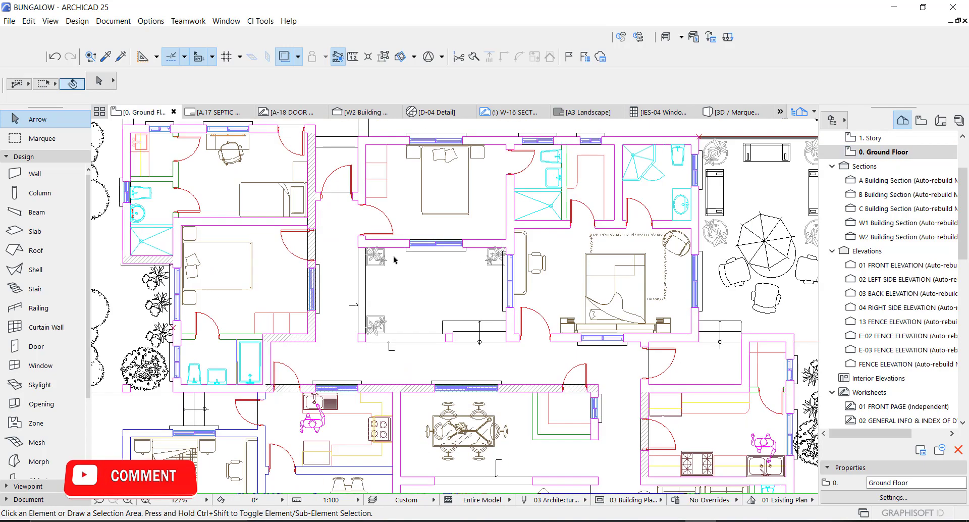
left_click(24, 156)
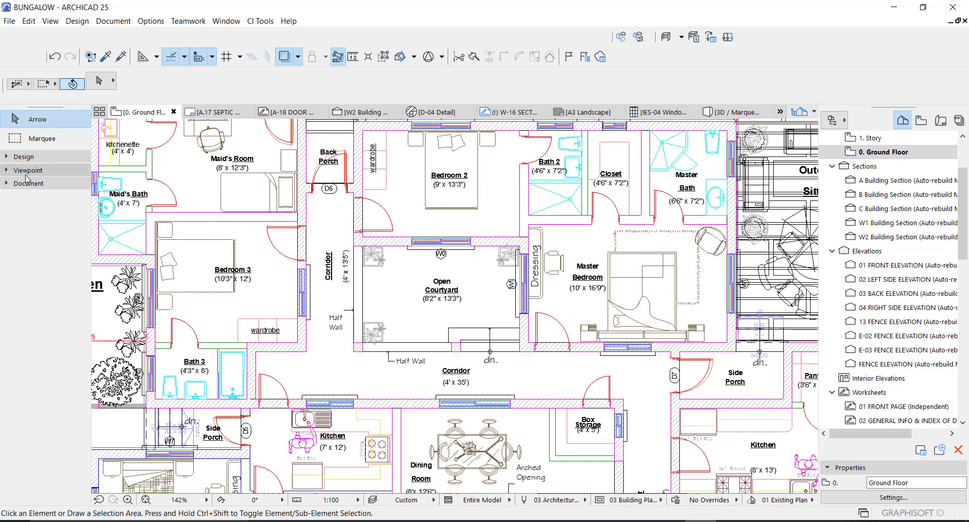
left_click(24, 184)
left_click(31, 372)
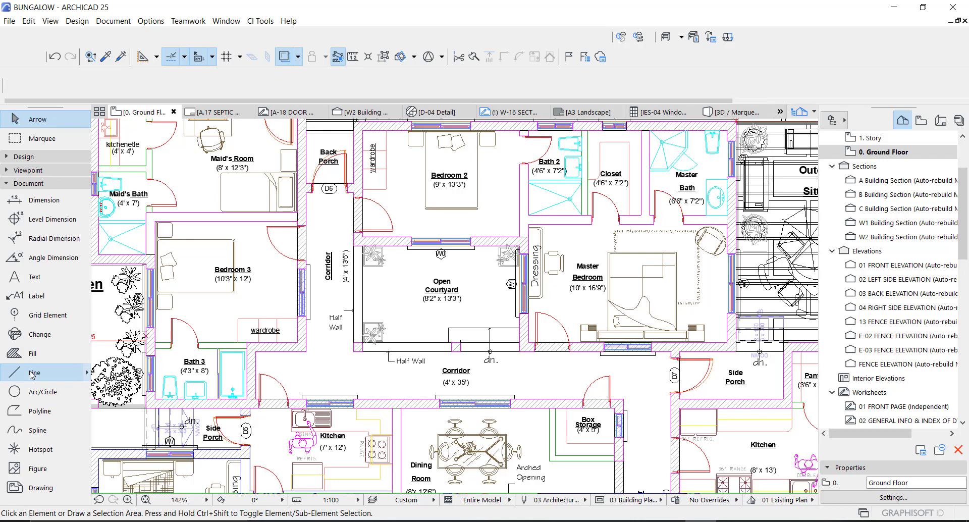
left_click(309, 81)
scroll(353, 353, "up", 4)
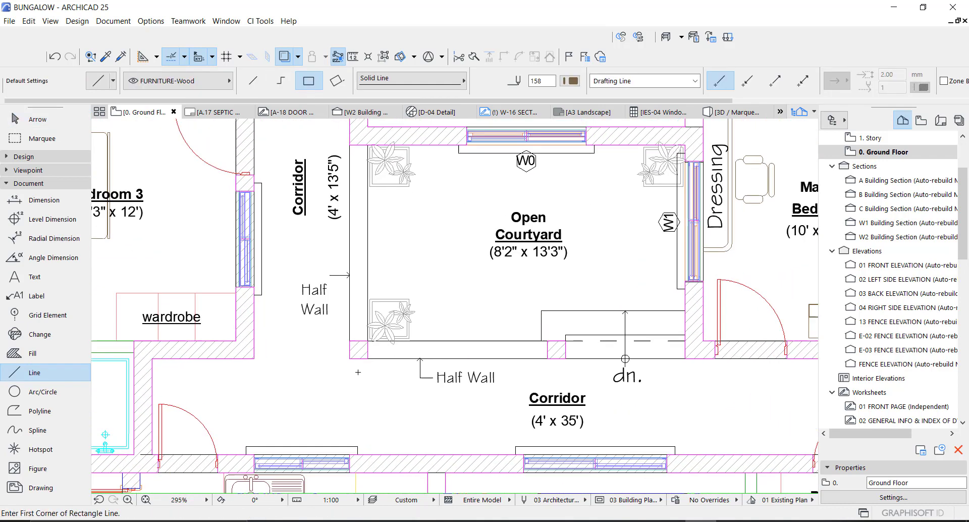
left_click(349, 357)
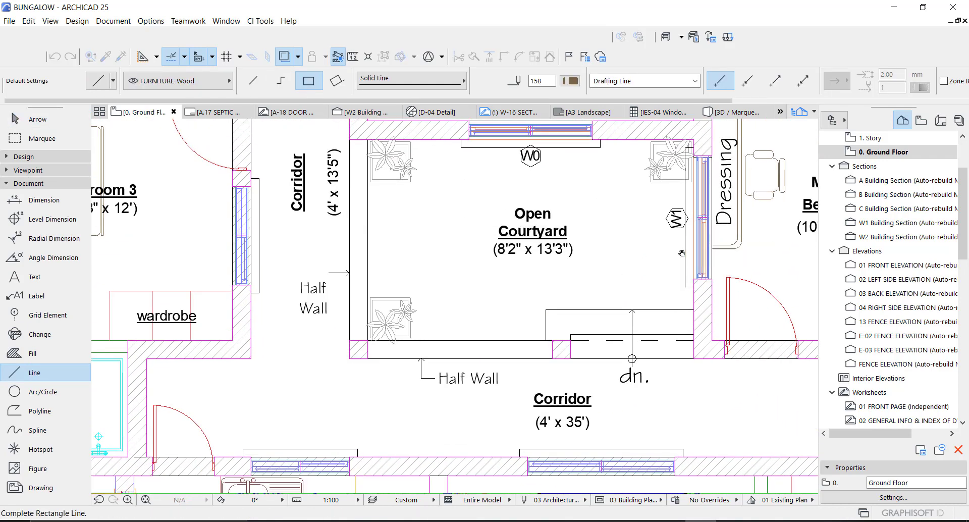
middle_click_drag(707, 126, 672, 210)
left_click(676, 203)
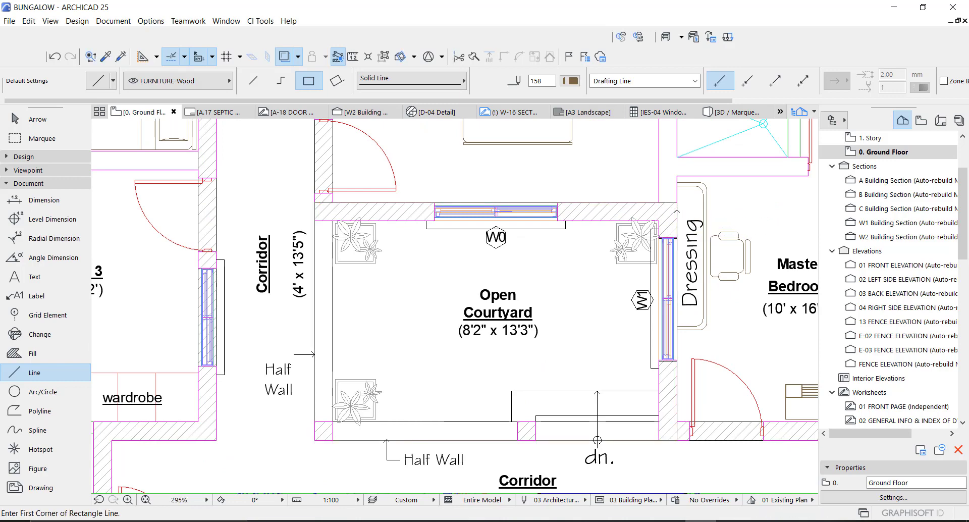
Select the rectangle around the courtyard and set its line pen to red pen 28
key("Escape")
left_click(676, 205)
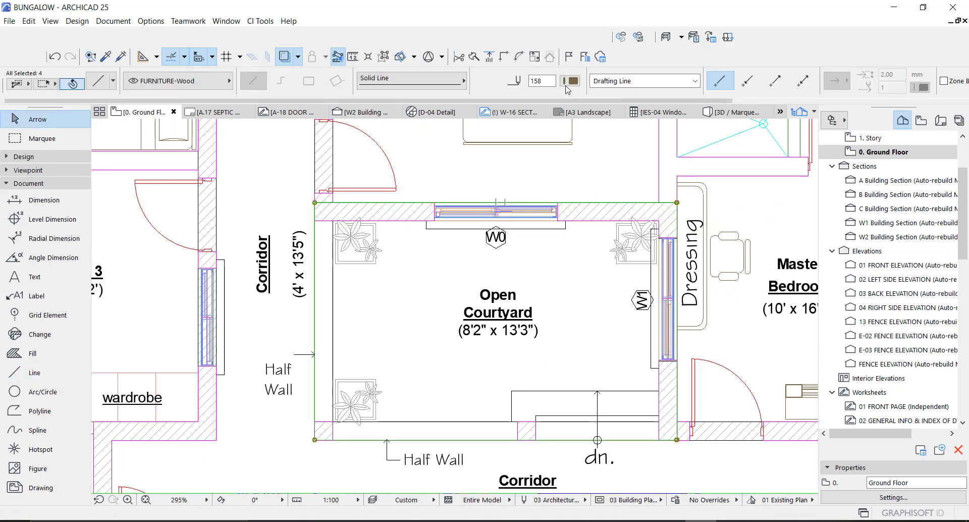
left_click(569, 81)
left_click(667, 96)
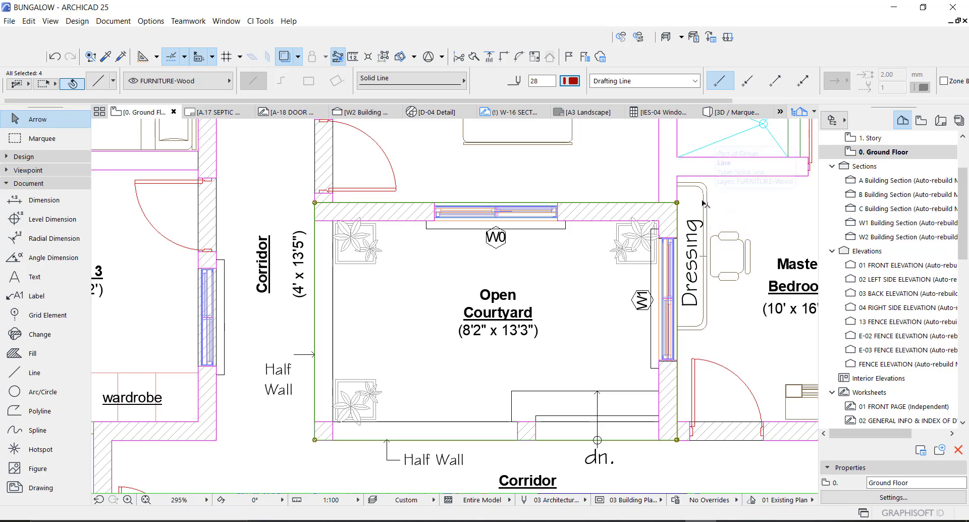
Copy the courtyard rectangle and paste it at its original location on 1. Story, over the roof
key("ctrl+c")
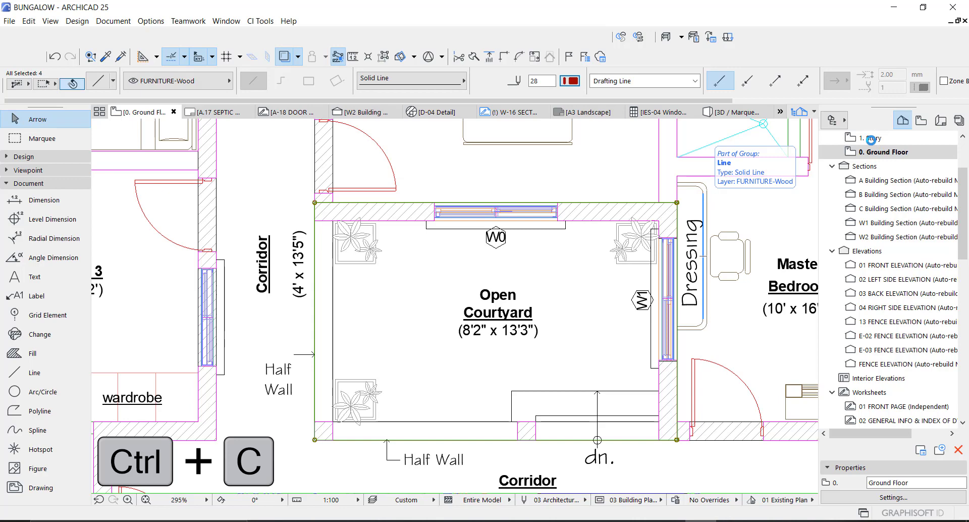
double_click(871, 140)
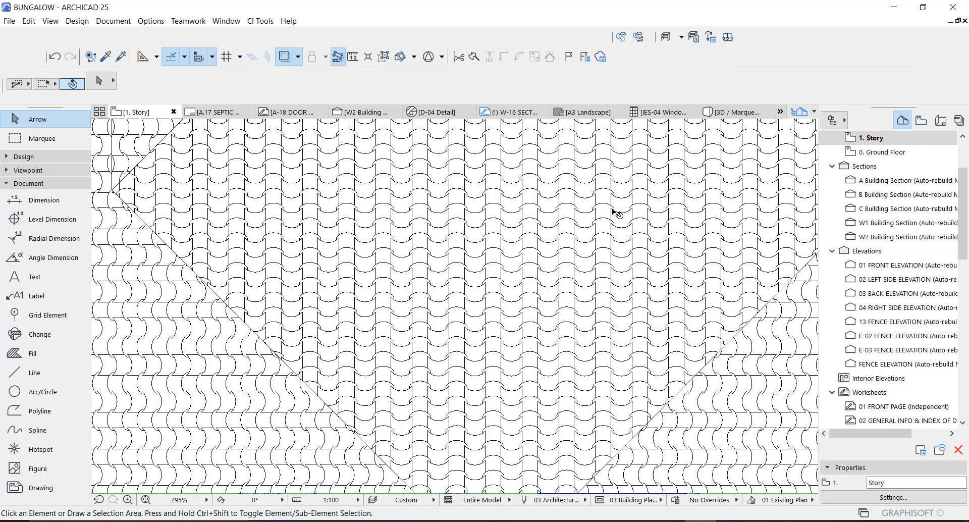
key("ctrl+v")
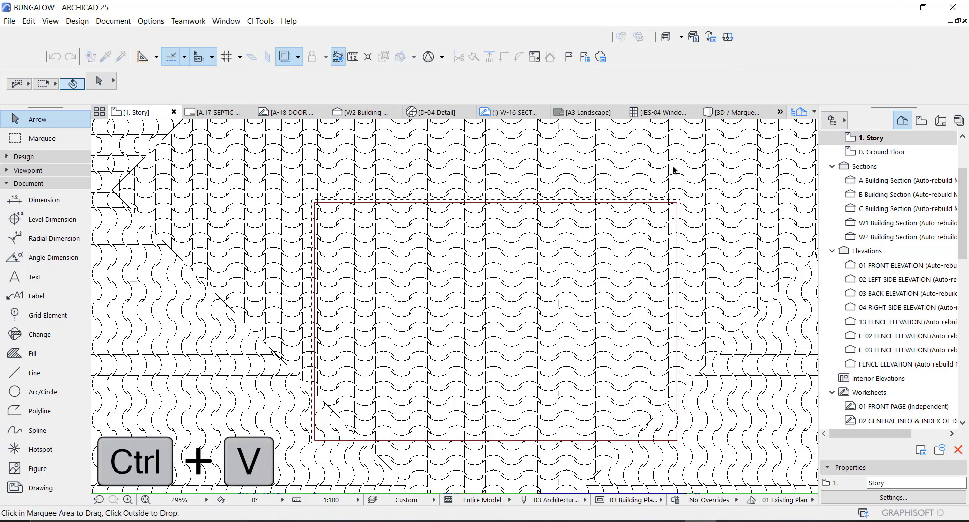
left_click(671, 174)
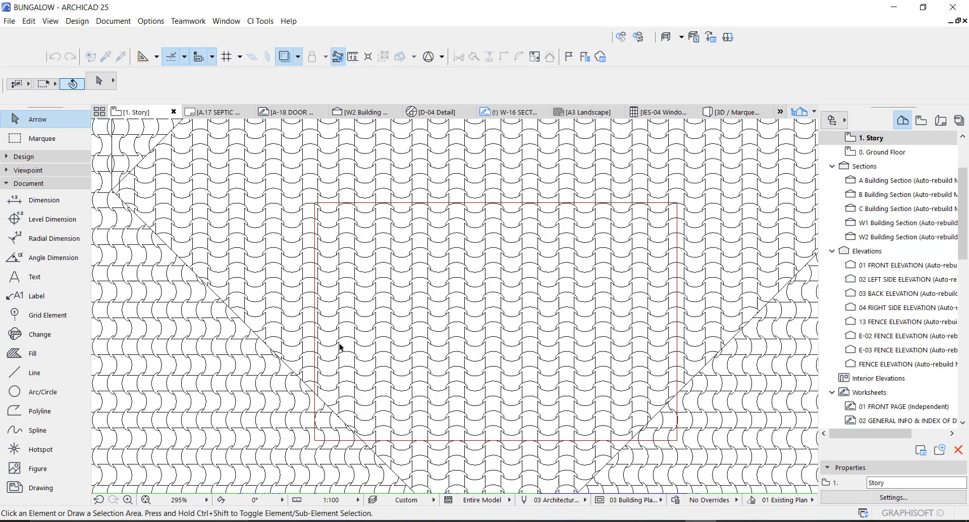
Select the multi-plane roof on 1. Story, split it into single-plane roofs and clear the selection
scroll(404, 311, "down", 3)
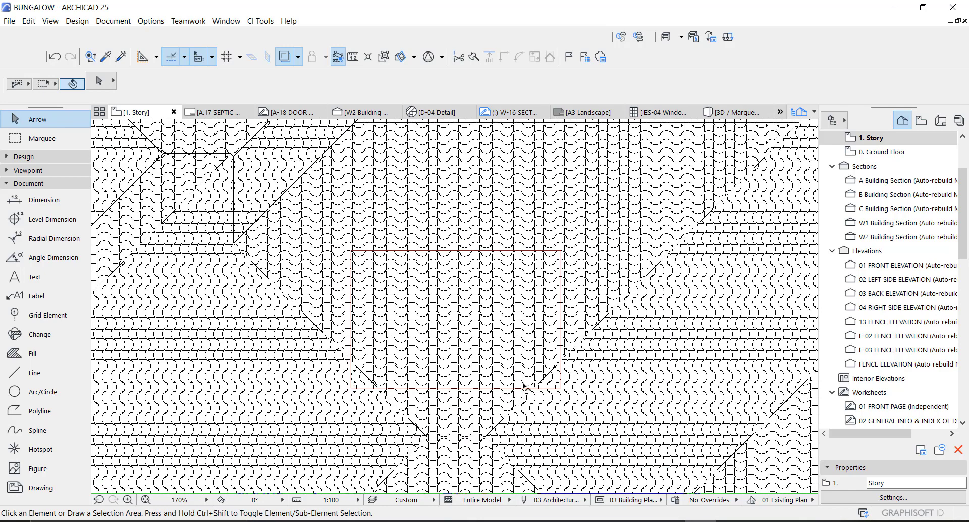
scroll(467, 279, "down", 3)
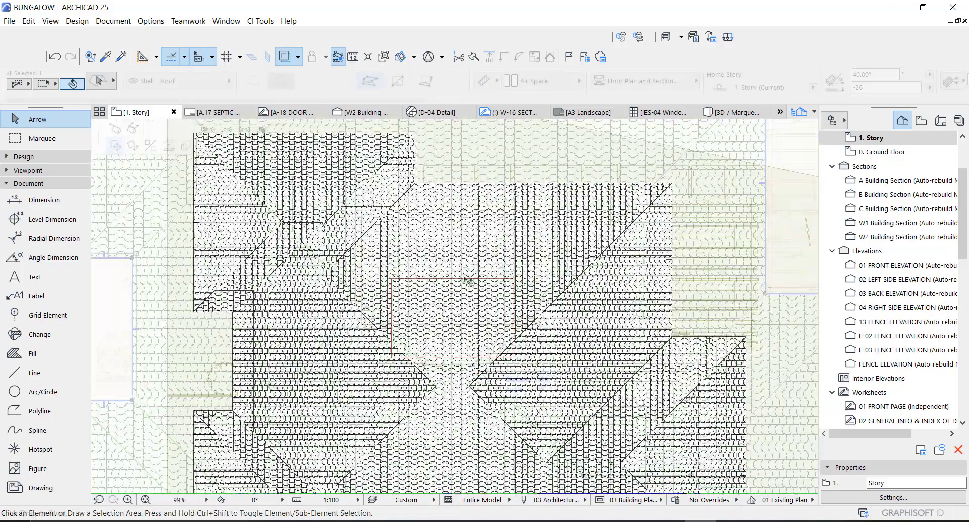
scroll(480, 376, "up", 2)
left_click(473, 365)
left_click(473, 365)
left_click(469, 367)
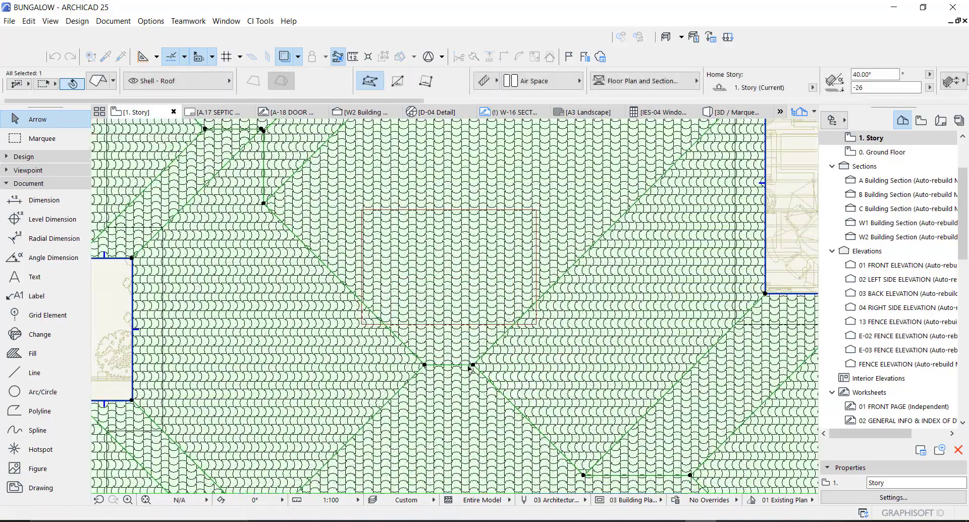
scroll(444, 332, "down", 2)
right_click(142, 269)
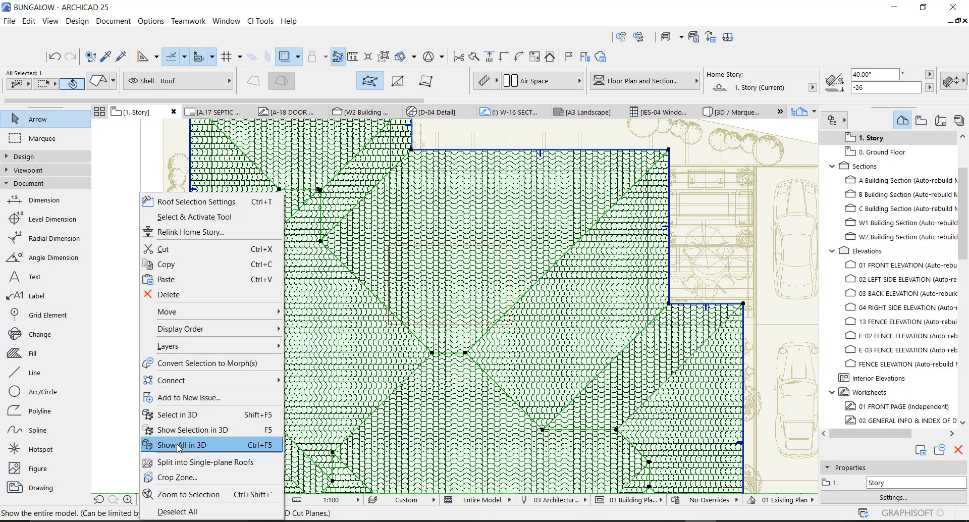
left_click(217, 462)
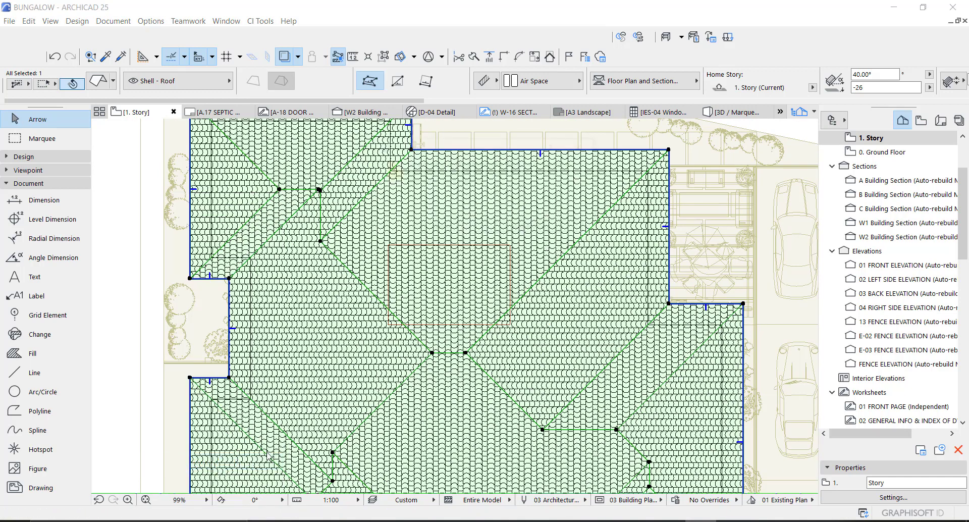
left_click(528, 227)
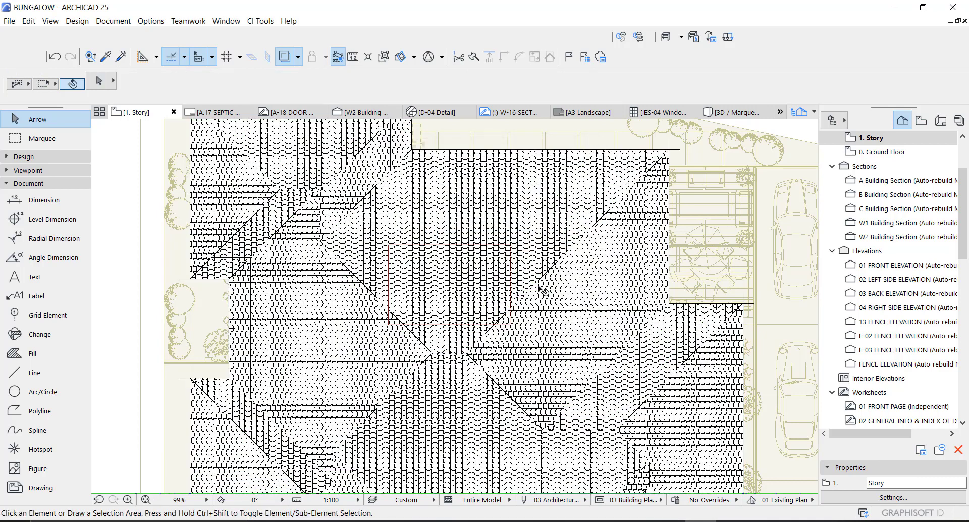
Suspend grouping for the split roof planes and select only the upper plane that covers most of the courtyard rectangle
left_click(472, 357)
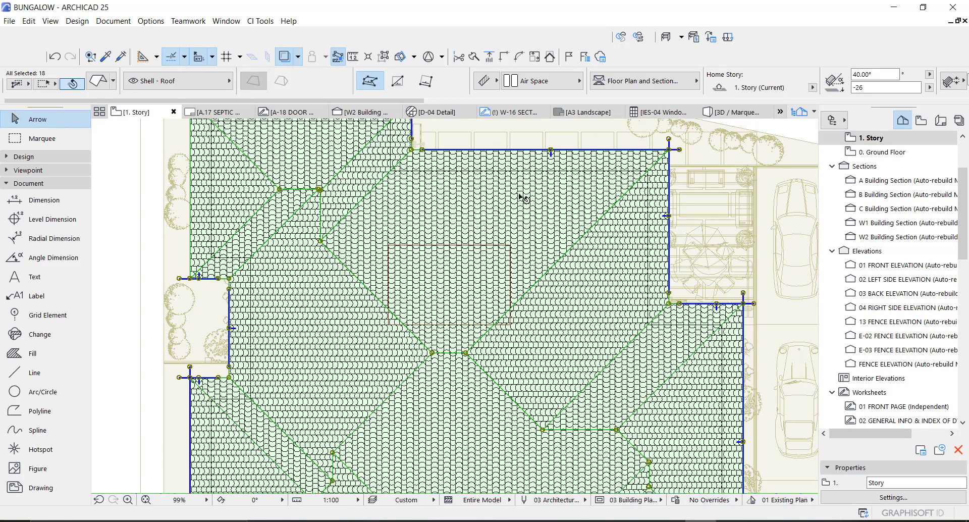
scroll(520, 190, "down", 5)
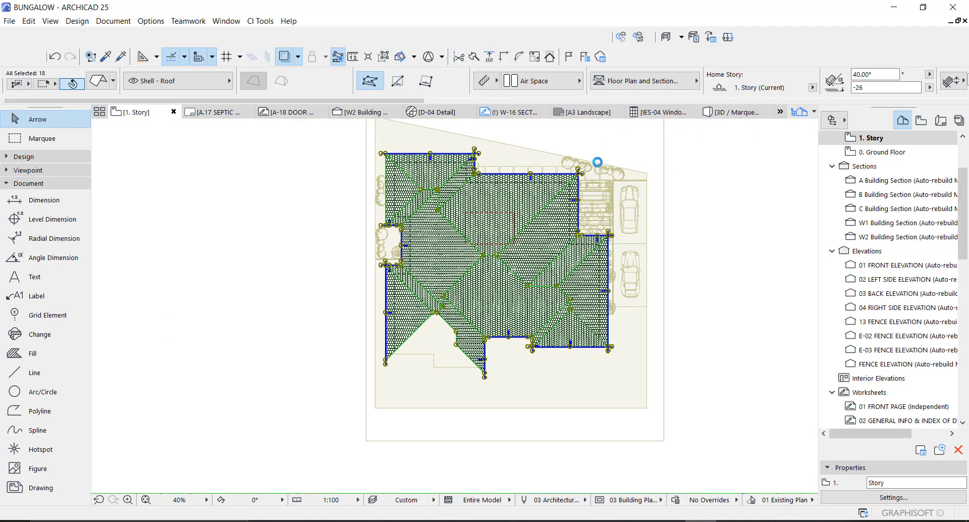
scroll(597, 162, "up", 5)
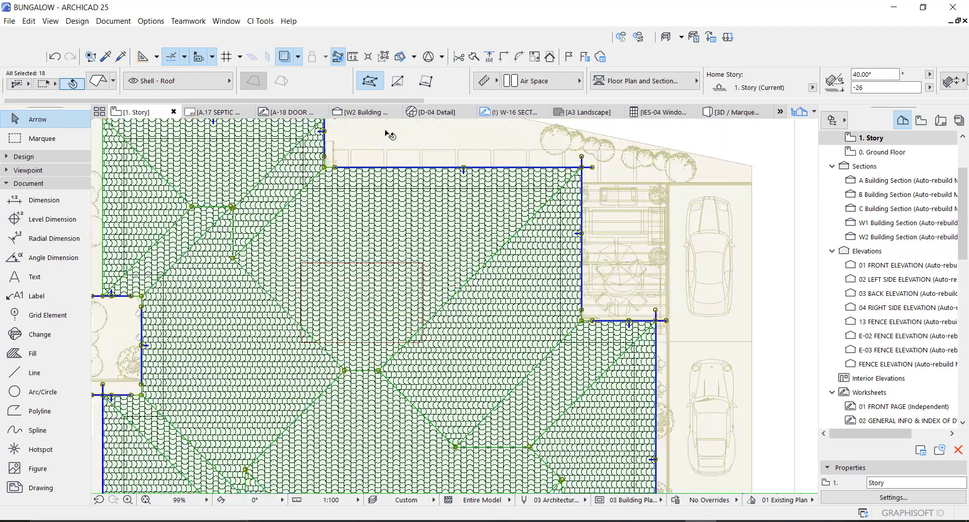
left_click(384, 57)
left_click(474, 231)
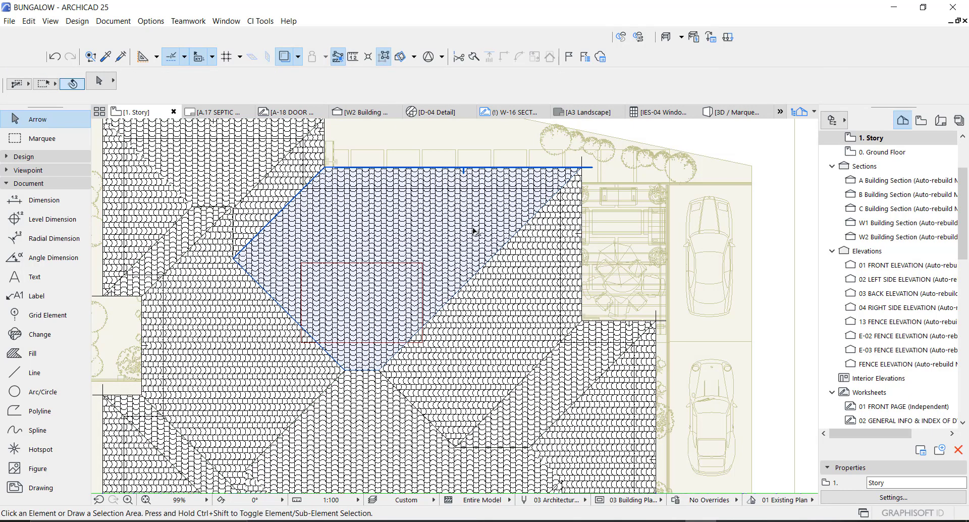
left_click(474, 231)
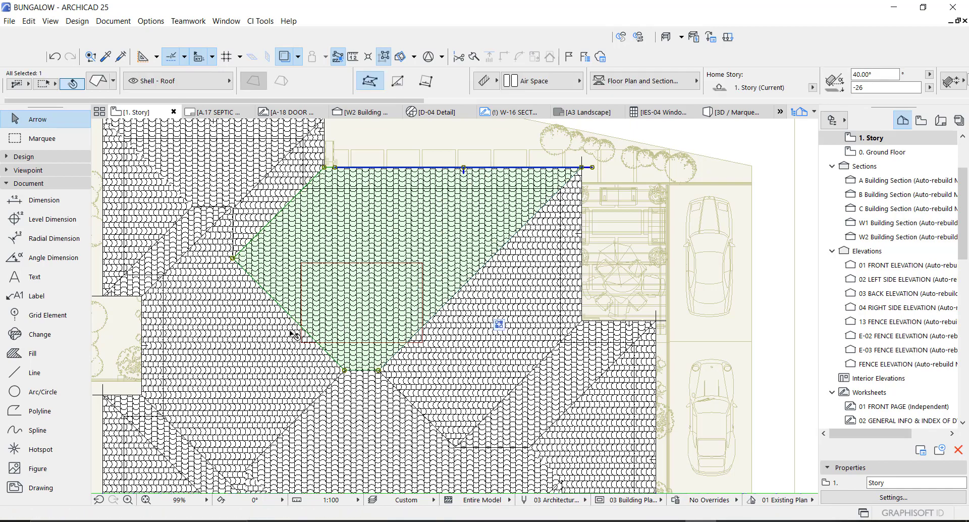
Subtract a rectangular hole from the selected upper roof plane, matching the red courtyard rectangle corner to corner
scroll(334, 335, "up", 5)
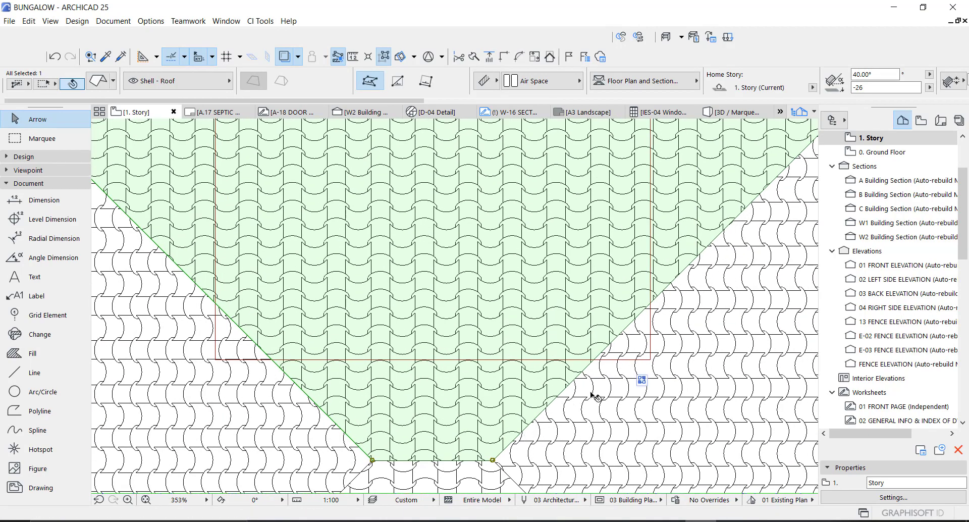
scroll(586, 401, "down", 2)
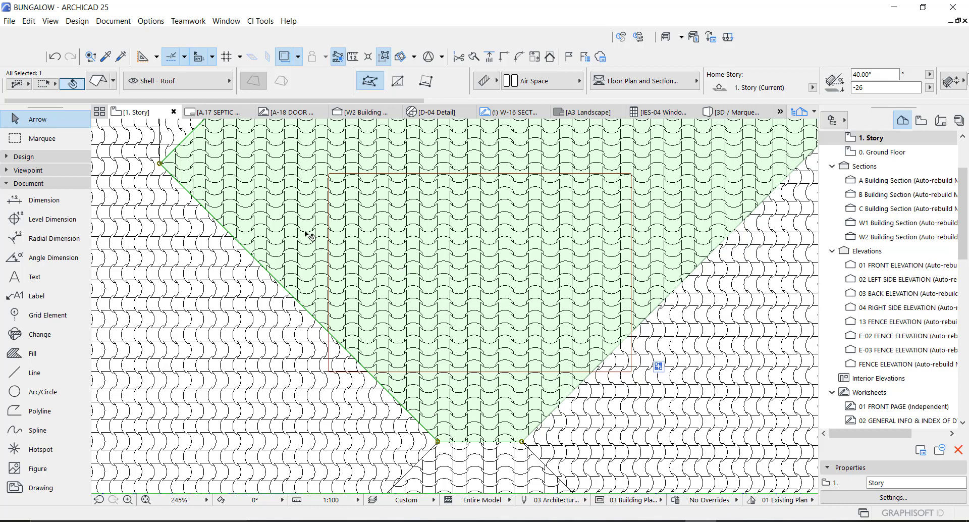
left_click(438, 443)
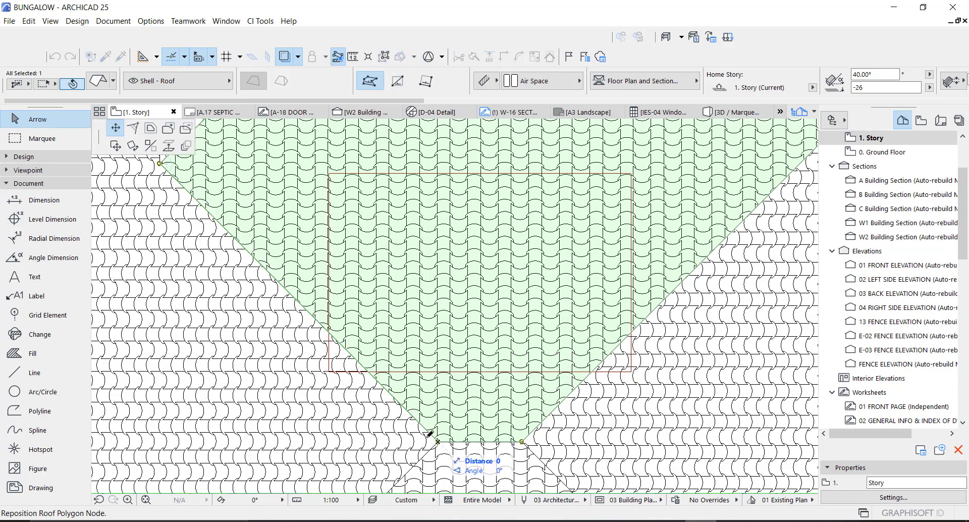
left_click(186, 130)
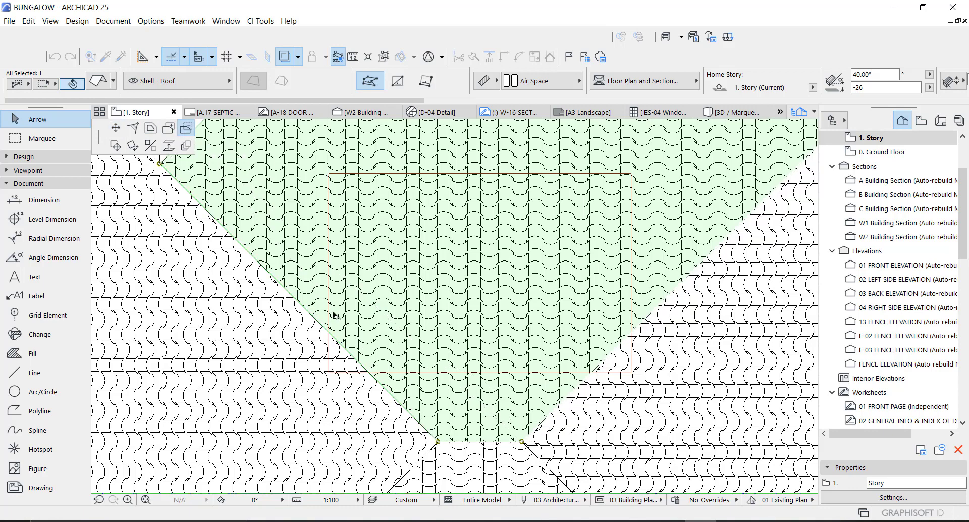
scroll(333, 340, "up", 5)
scroll(327, 311, "down", 6)
scroll(327, 151, "up", 2)
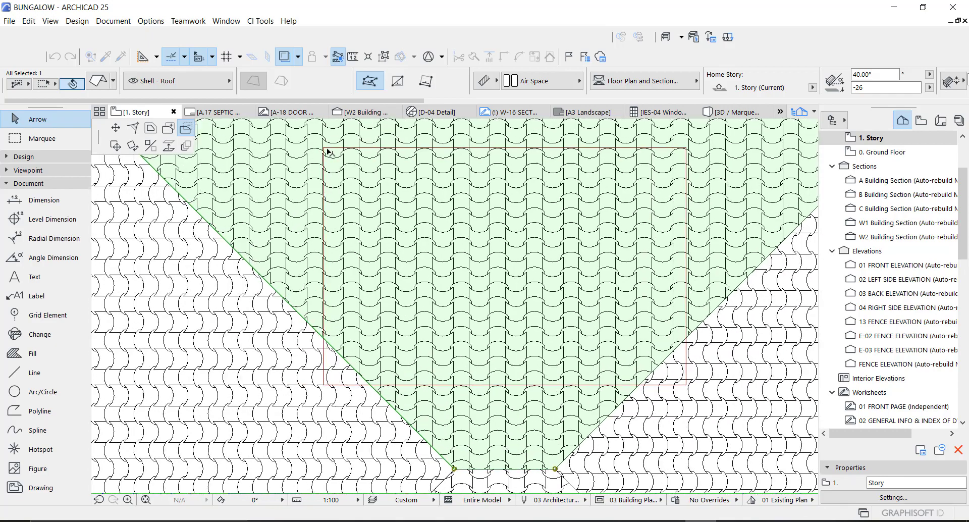
scroll(329, 150, "up", 3)
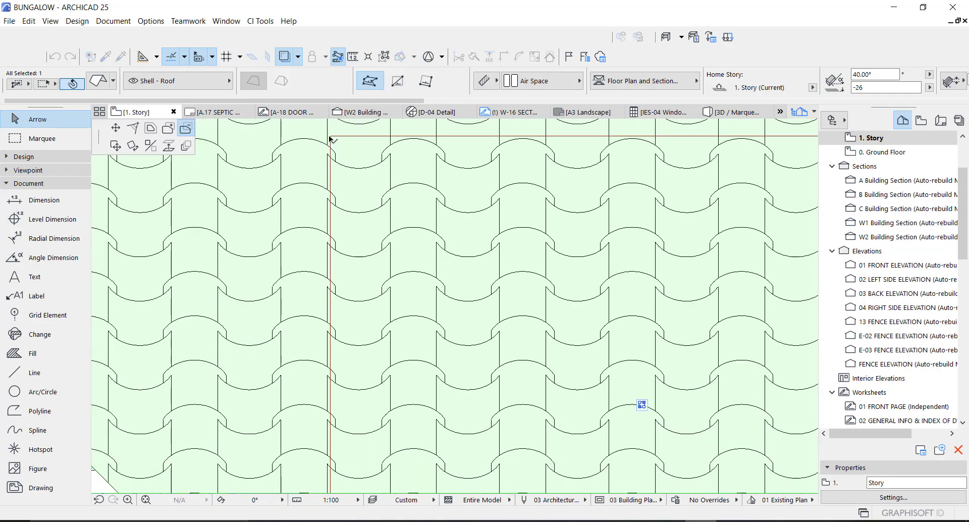
left_click(329, 136)
scroll(354, 184, "down", 3)
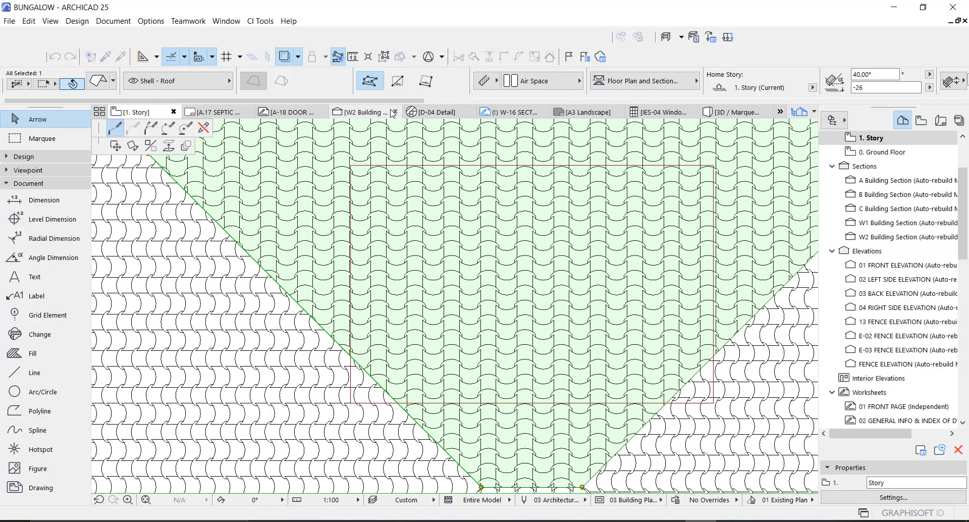
left_click(398, 81)
left_click(350, 165)
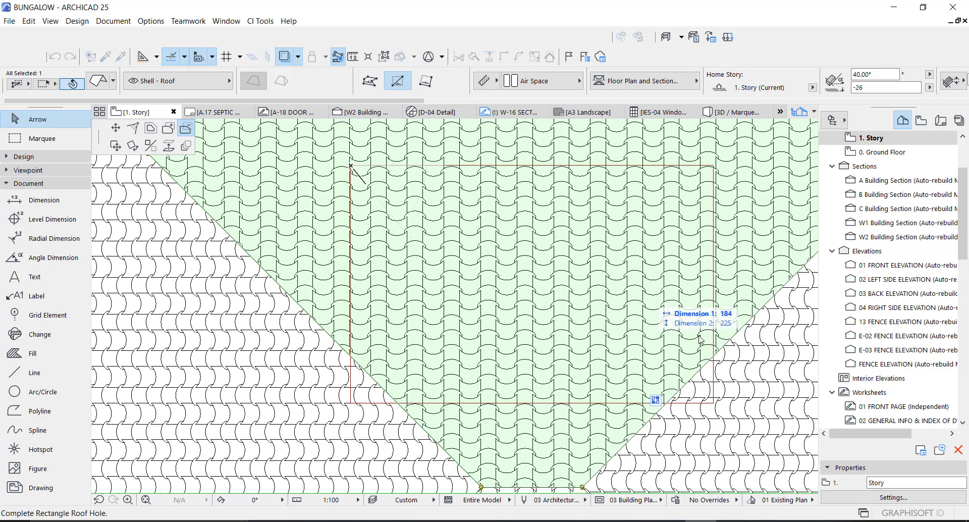
left_click(713, 402)
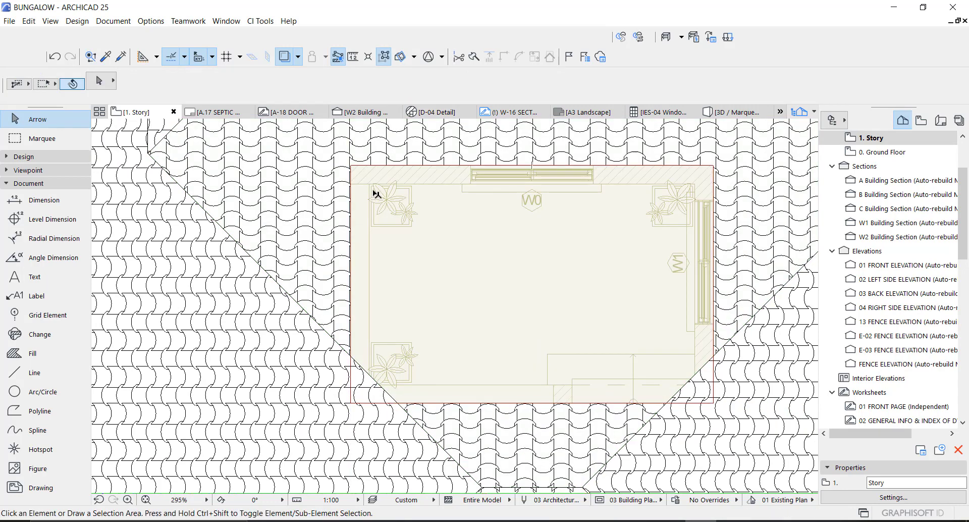
Select the roof plane right of the courtyard and subtract the 575 by 575 rectangle at the courtyard's lower-right corner
middle_click_drag(417, 196, 384, 202)
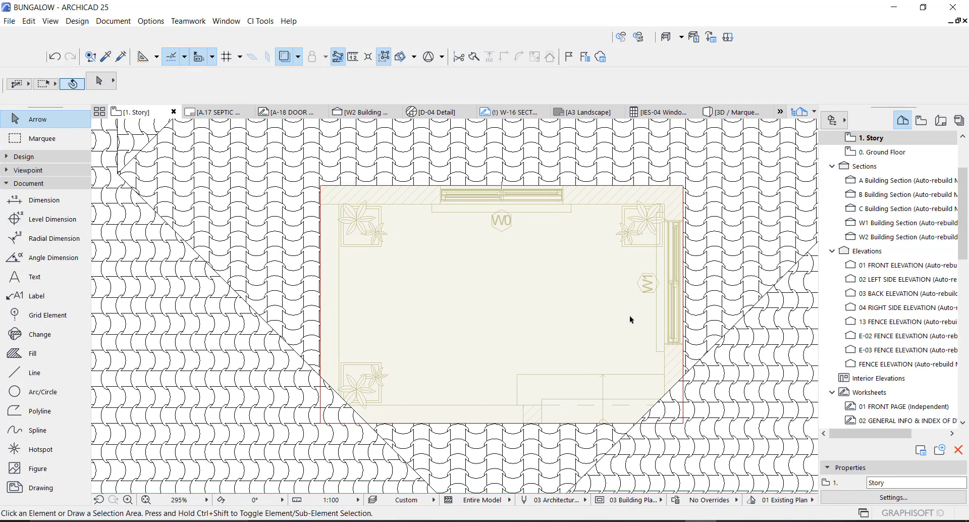
scroll(631, 438, "up", 6)
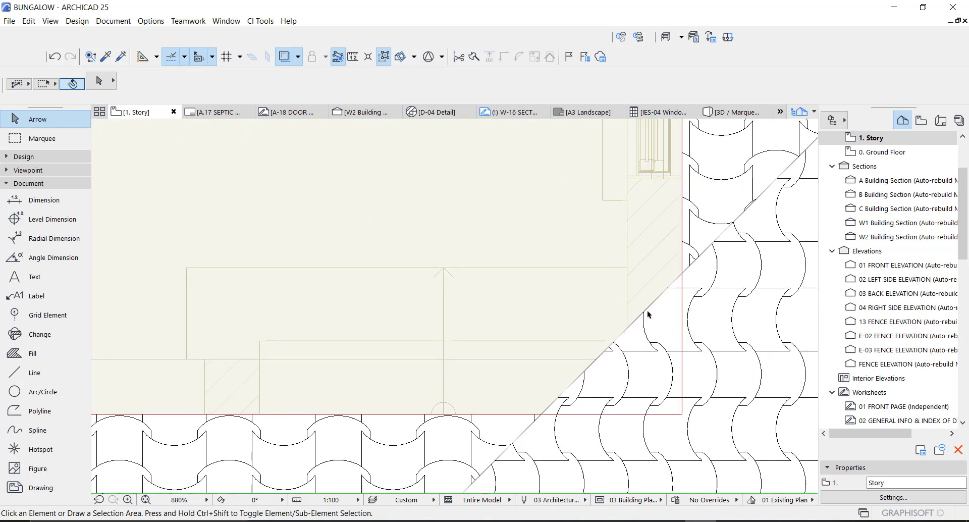
left_click(677, 295)
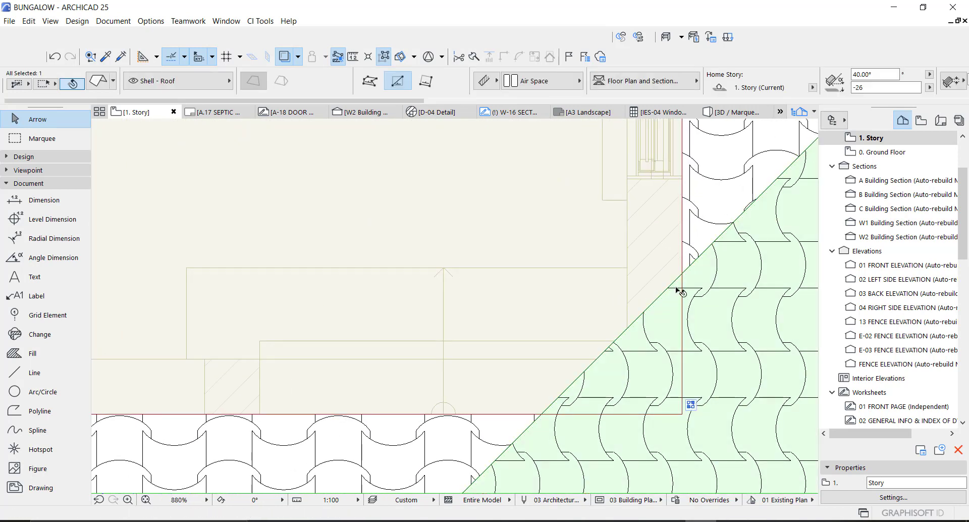
left_click(676, 280)
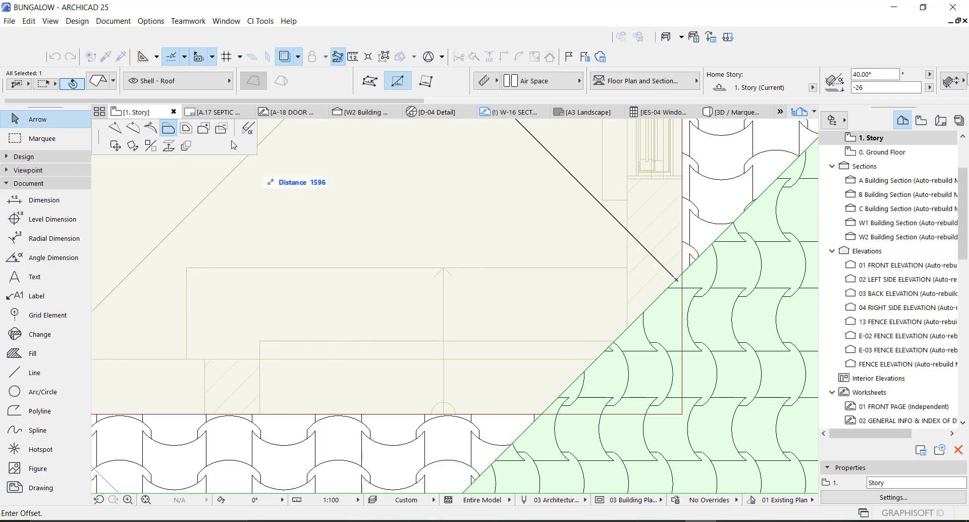
left_click(221, 129)
key("Escape")
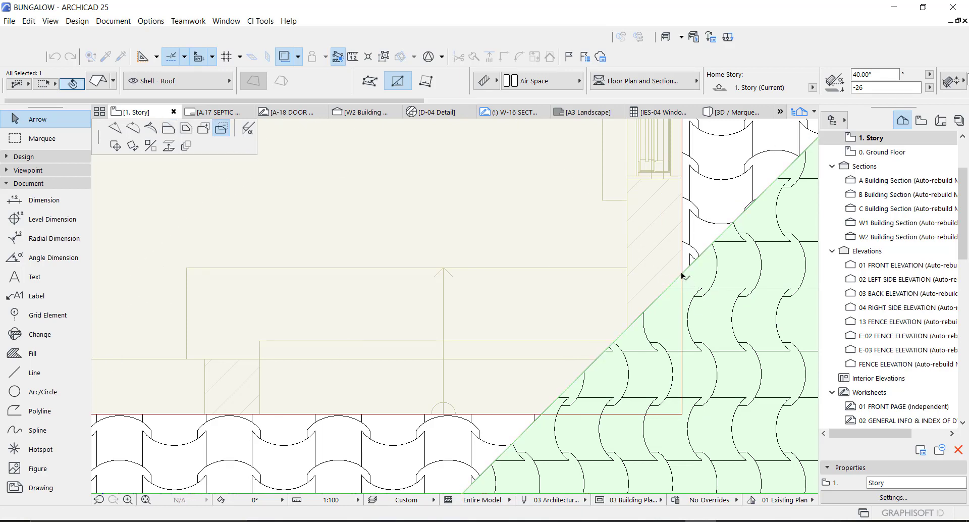
left_click(681, 273)
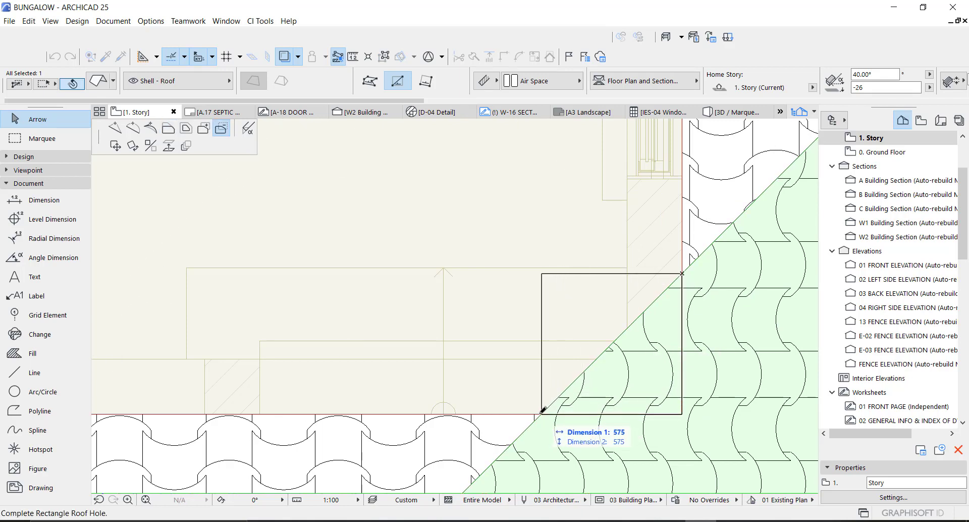
left_click(543, 410)
scroll(729, 277, "down", 3)
scroll(423, 300, "up", 2)
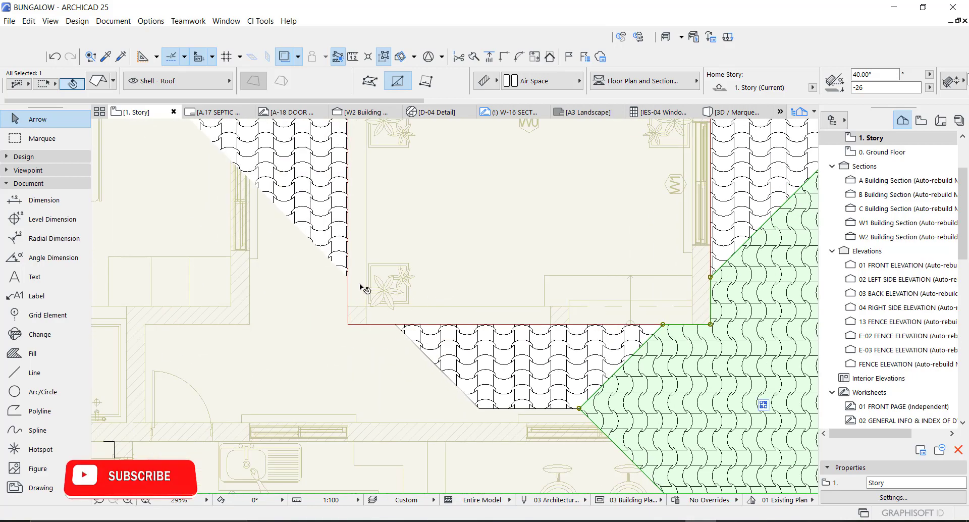
Cut the courtyard's lower-left corner out of the left roof plane with a 575 by 575 rectangular subtraction
scroll(361, 288, "up", 3)
left_click(367, 285, "shift")
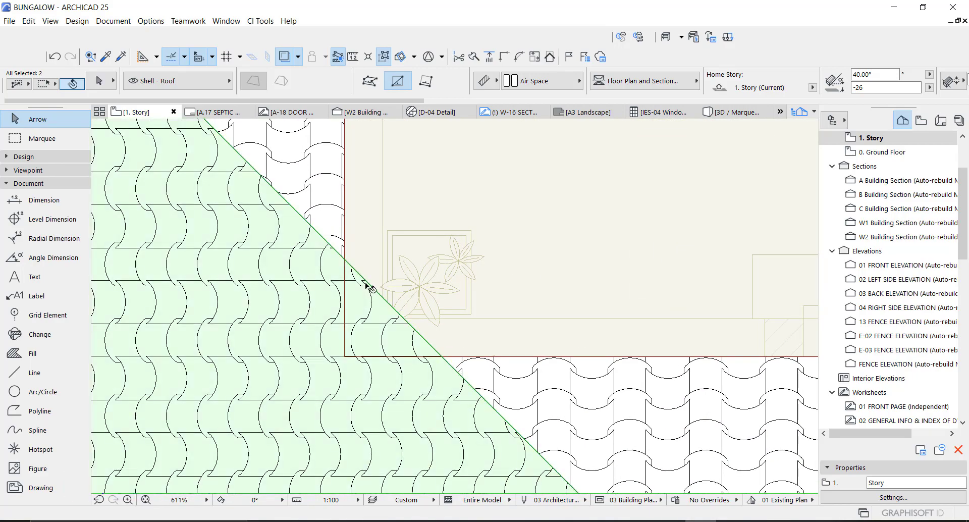
left_click(348, 266)
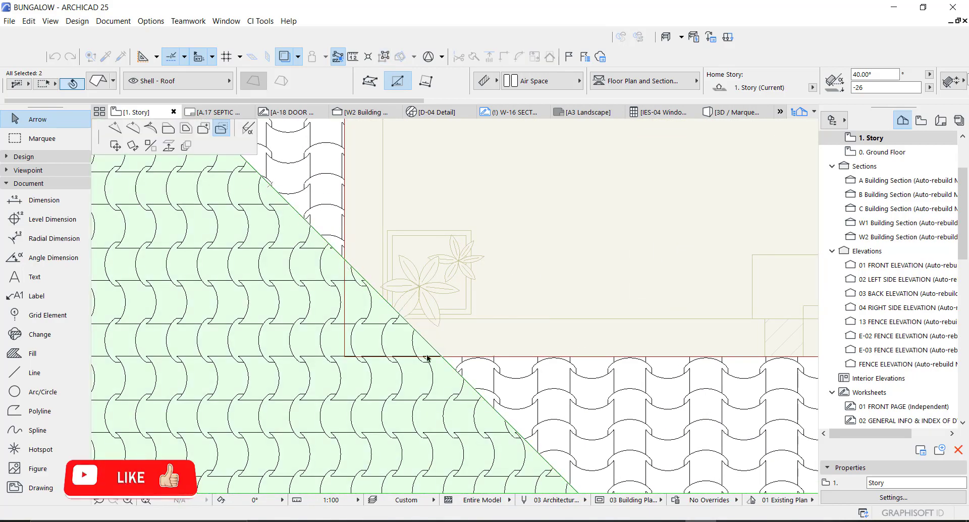
scroll(351, 266, "up", 3)
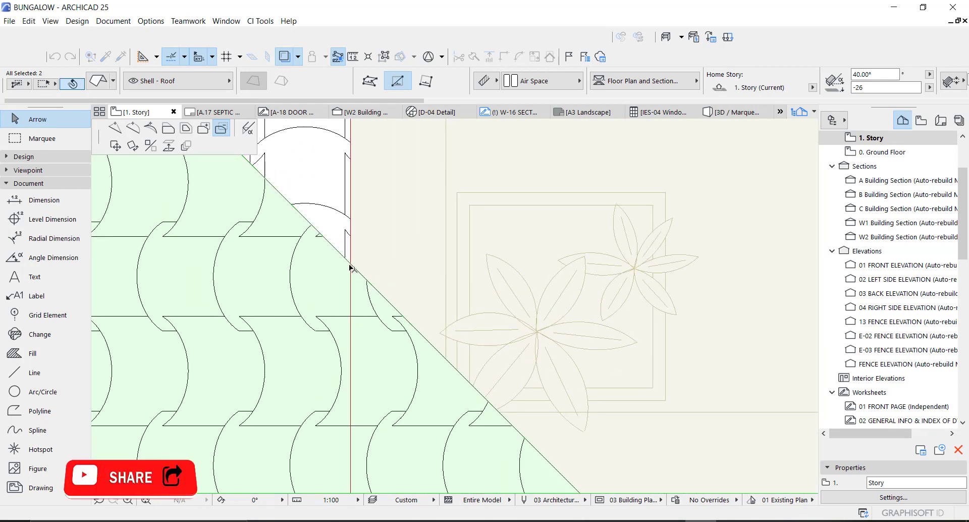
left_click(347, 329)
scroll(518, 391, "down", 3)
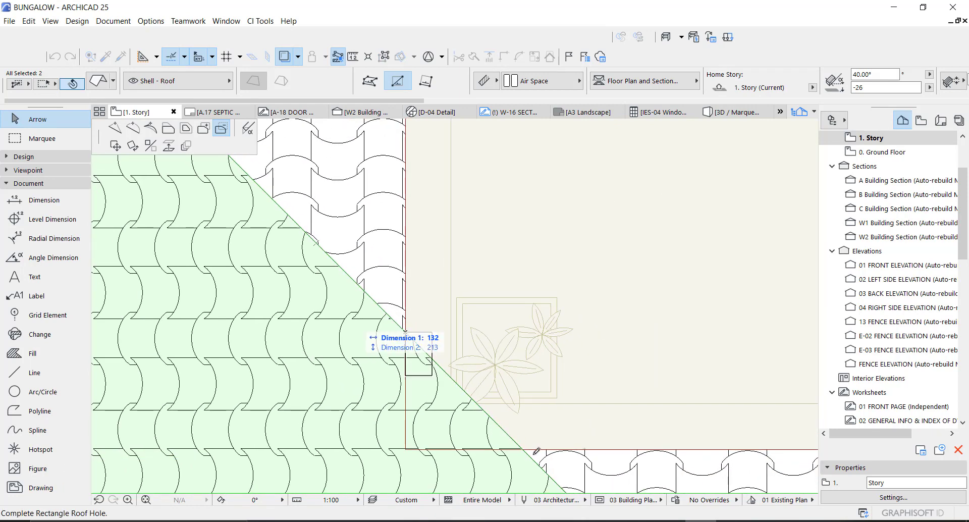
scroll(525, 449, "up", 3)
scroll(525, 449, "up", 1)
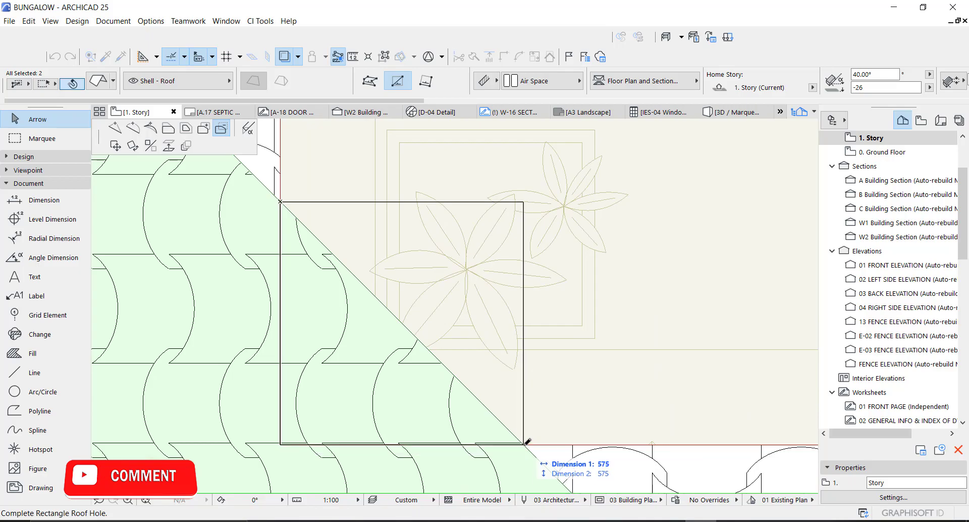
left_click(525, 443)
scroll(410, 351, "down", 5)
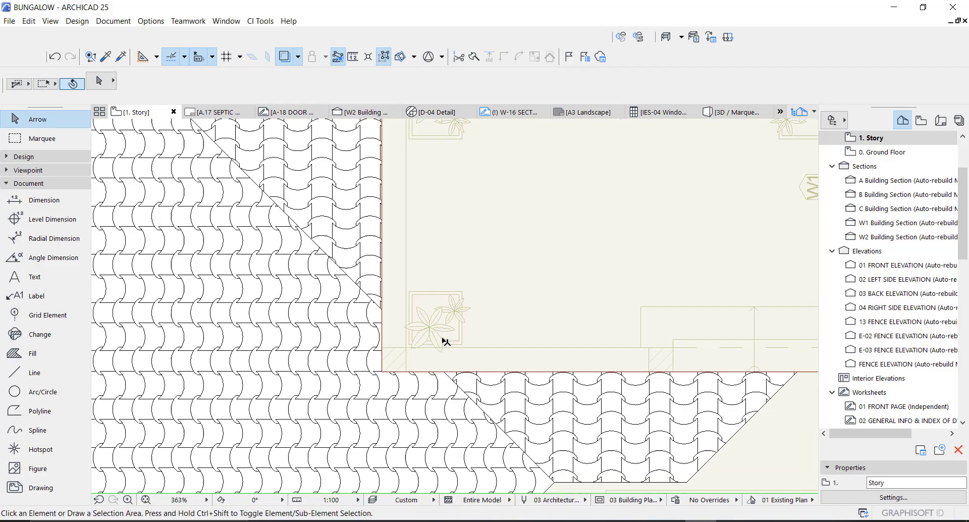
Enclose the bungalow plan in a marquee, show it in 3D and examine the roof opening and courtyard walls
scroll(467, 328, "down", 5)
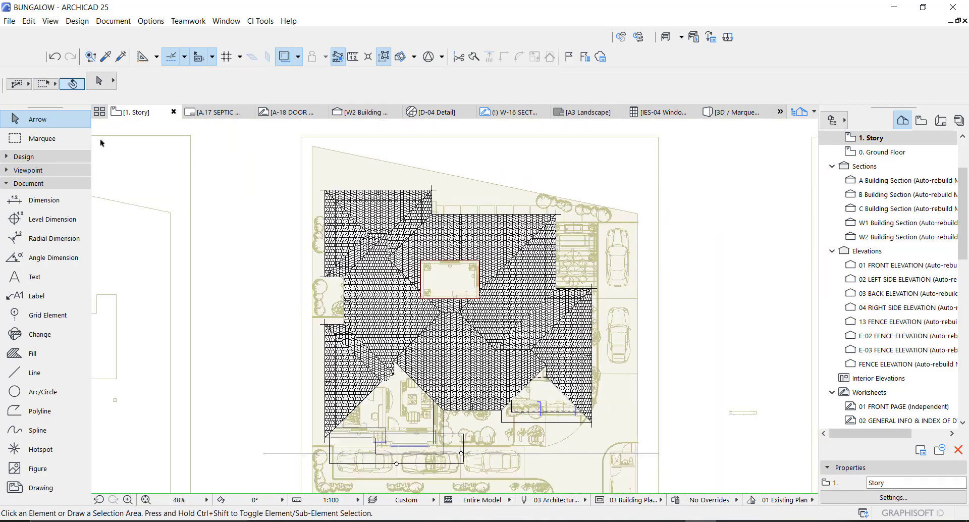
left_click(60, 139)
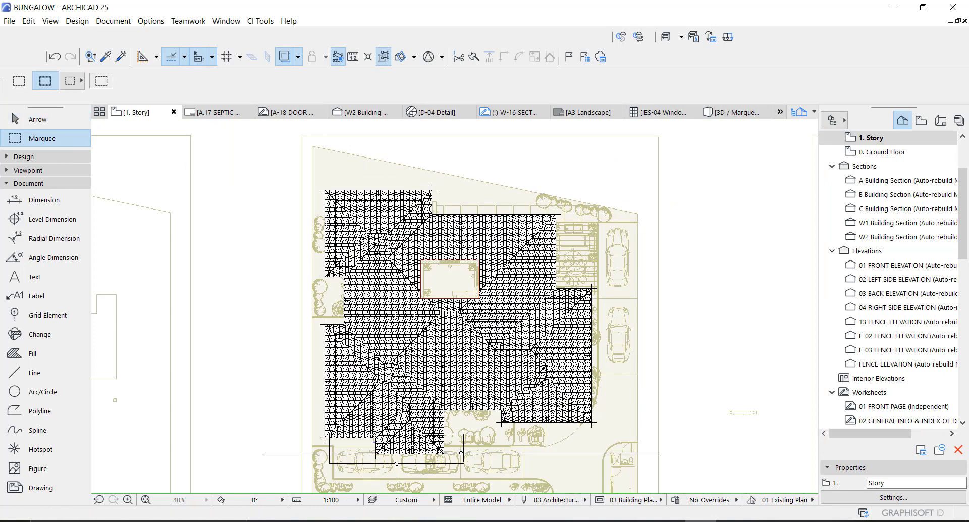
left_click(259, 141)
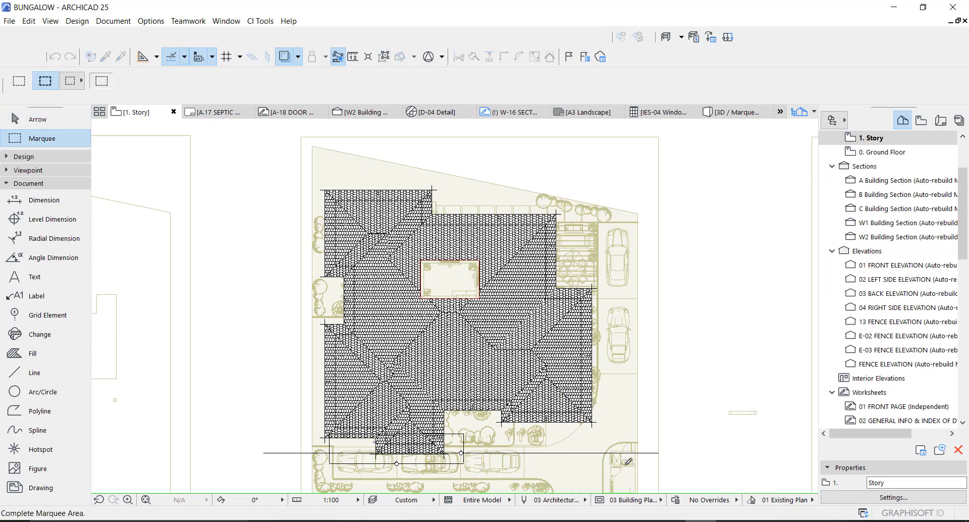
scroll(606, 445, "down", 2)
scroll(647, 466, "up", 2)
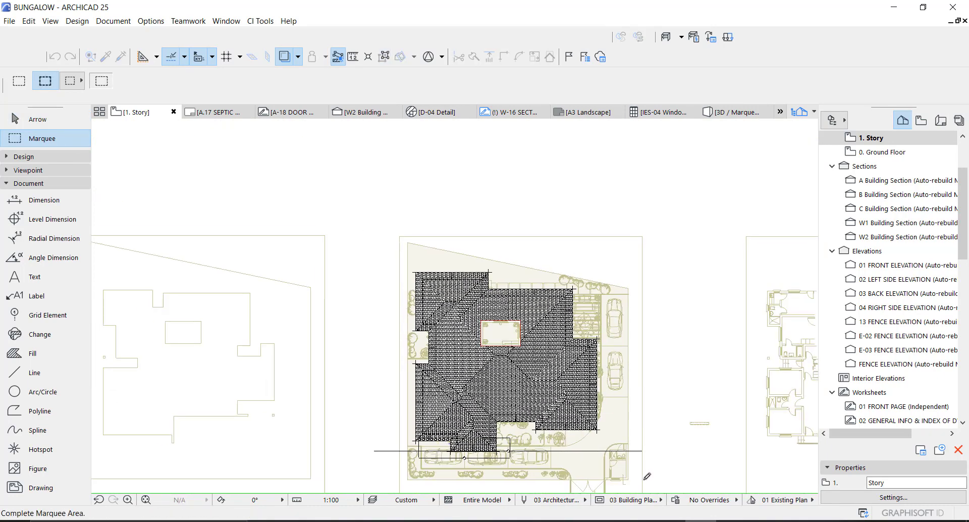
left_click(653, 479)
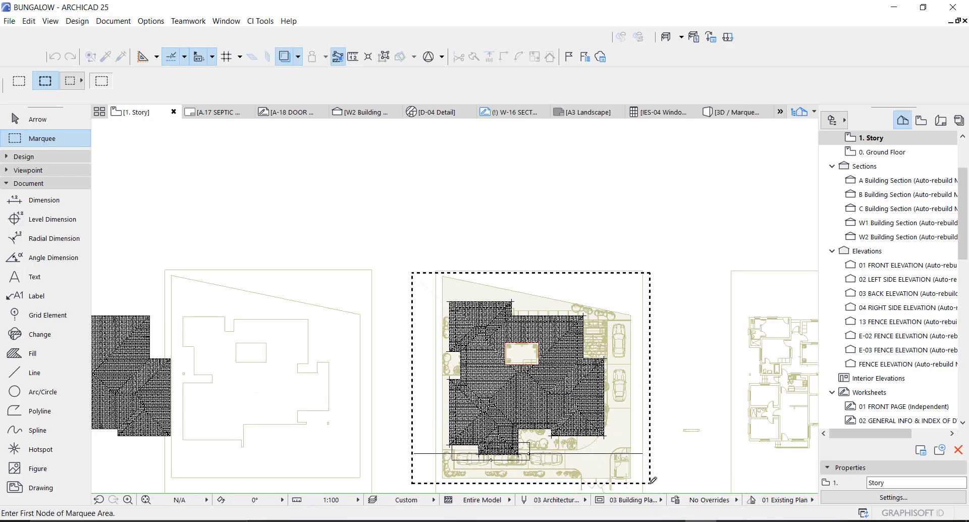
key("F5")
scroll(321, 367, "up", 10)
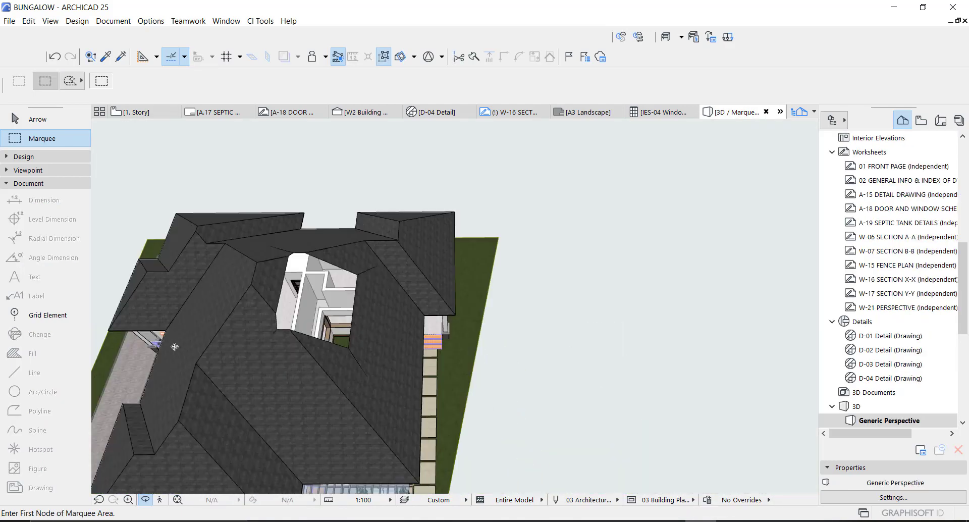
middle_click_drag(530, 364, 352, 331, "shift")
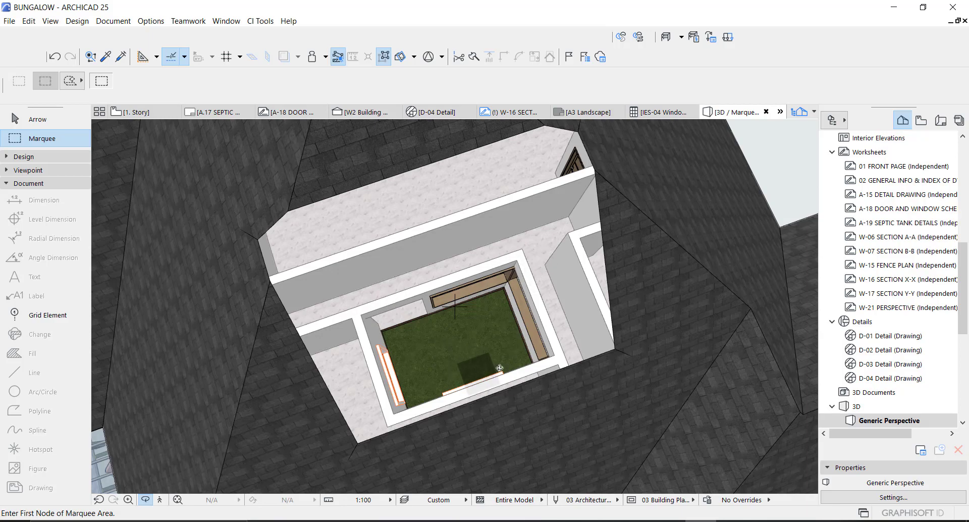
middle_click_drag(493, 371, 567, 331, "shift")
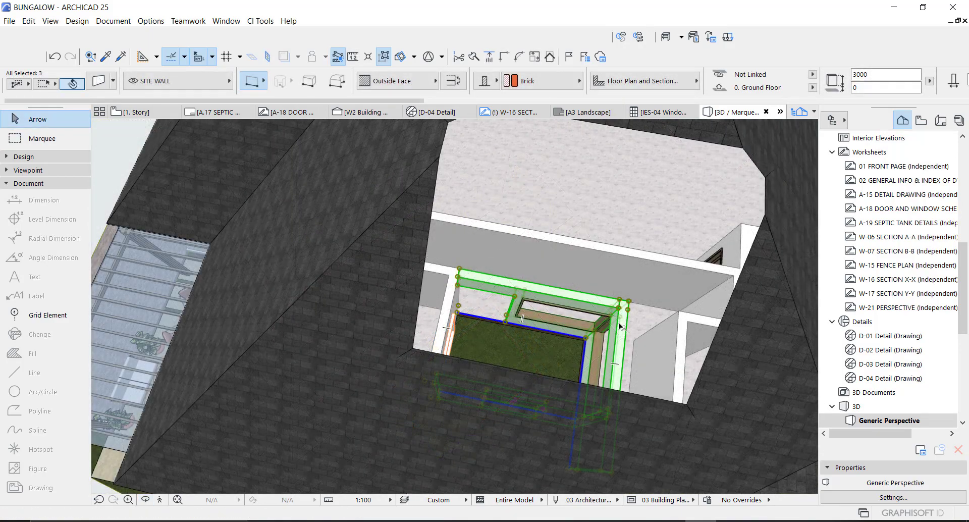
Return to the 0. Ground Floor plan, select the four wall segments enclosing the Open Courtyard and copy them
key("F2")
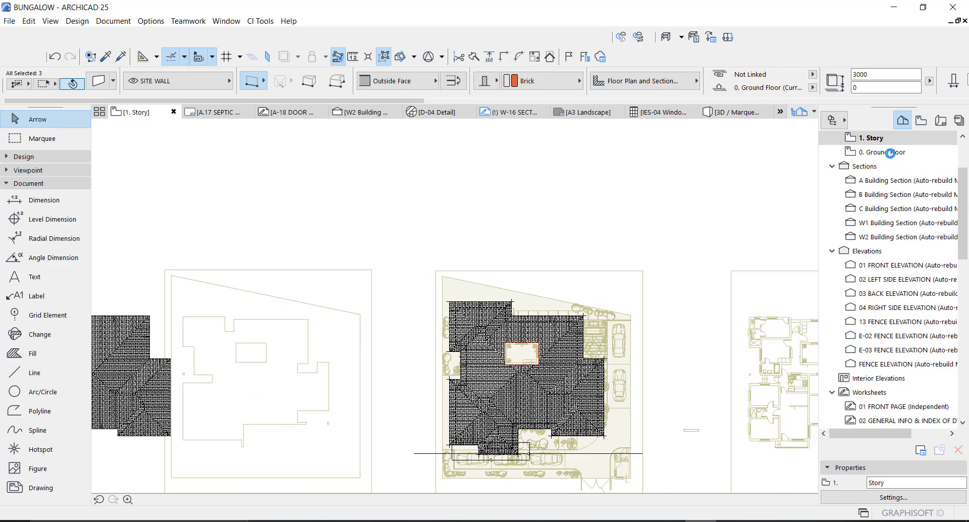
double_click(890, 153)
scroll(561, 331, "up", 5)
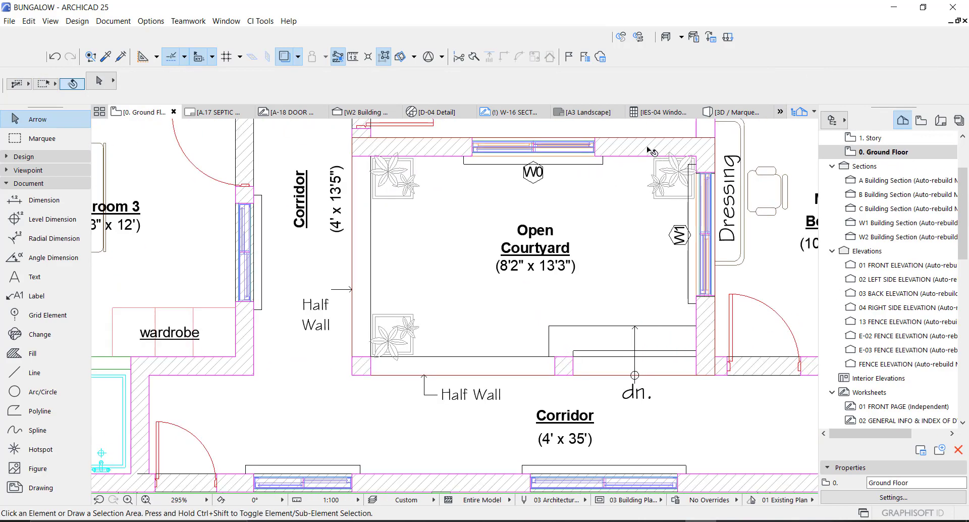
left_click(649, 150)
left_click(372, 341, "shift")
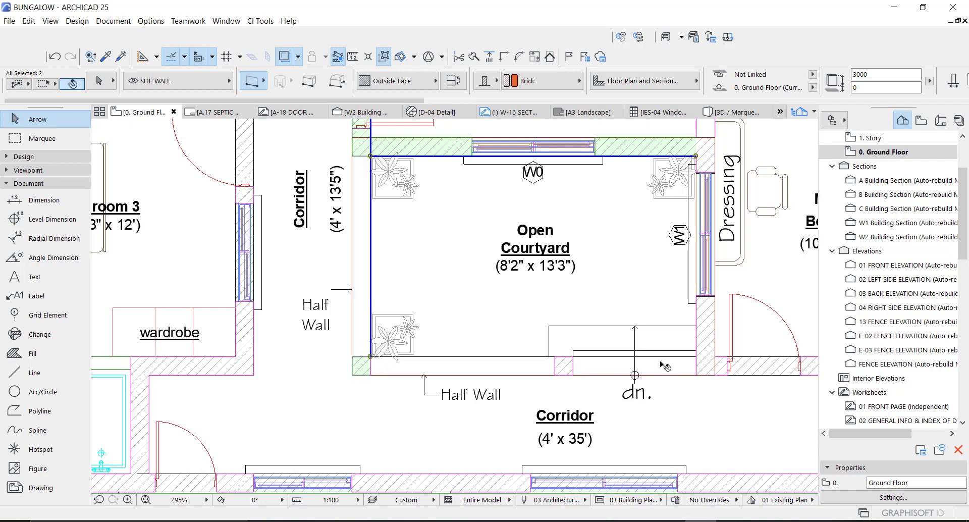
left_click(691, 357, "shift")
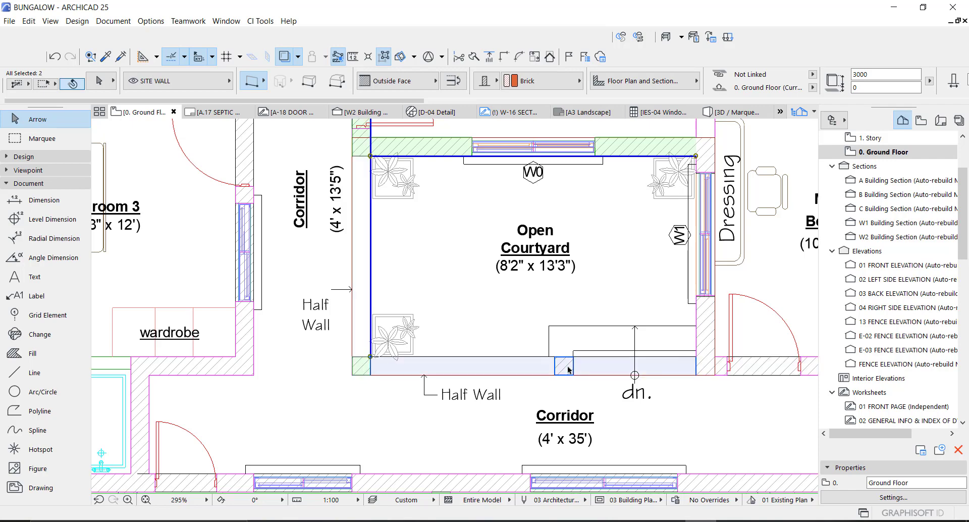
left_click(706, 331, "shift")
key("ctrl+c")
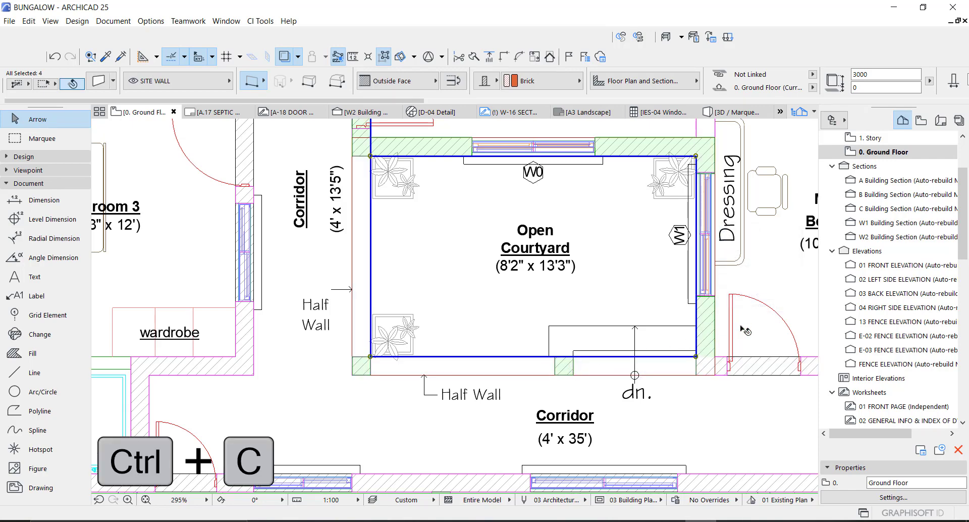
Paste the copied courtyard walls onto the 1. Story plan at their original location
left_click(877, 141)
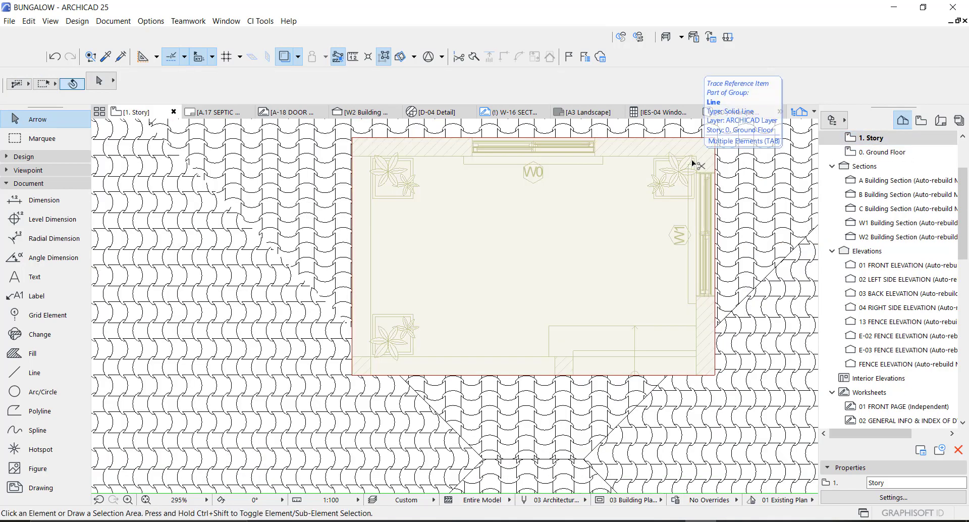
key("ctrl+v")
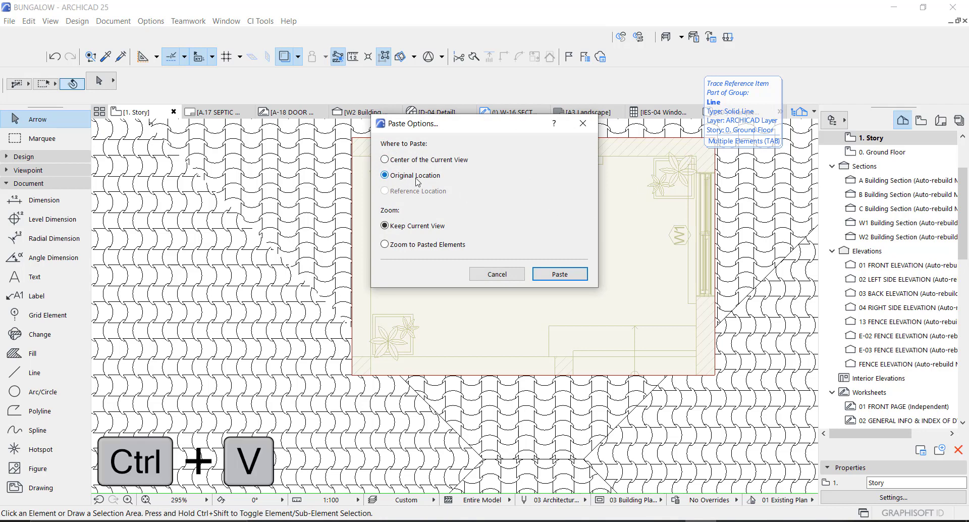
left_click(558, 274)
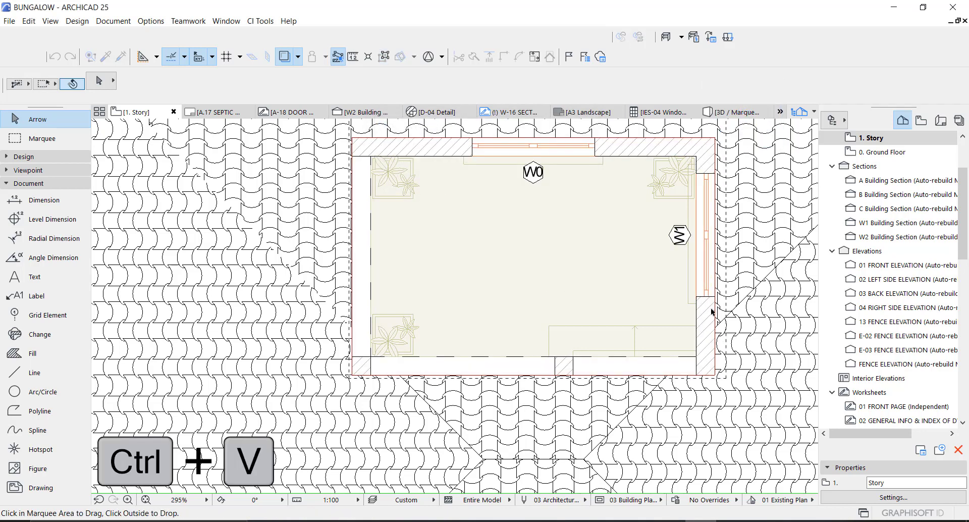
left_click(734, 288)
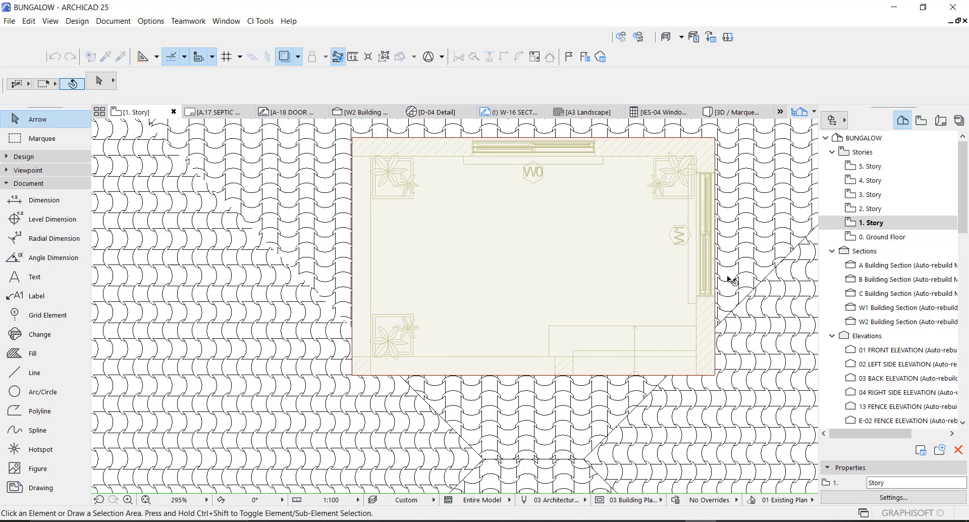
key("ctrl+v")
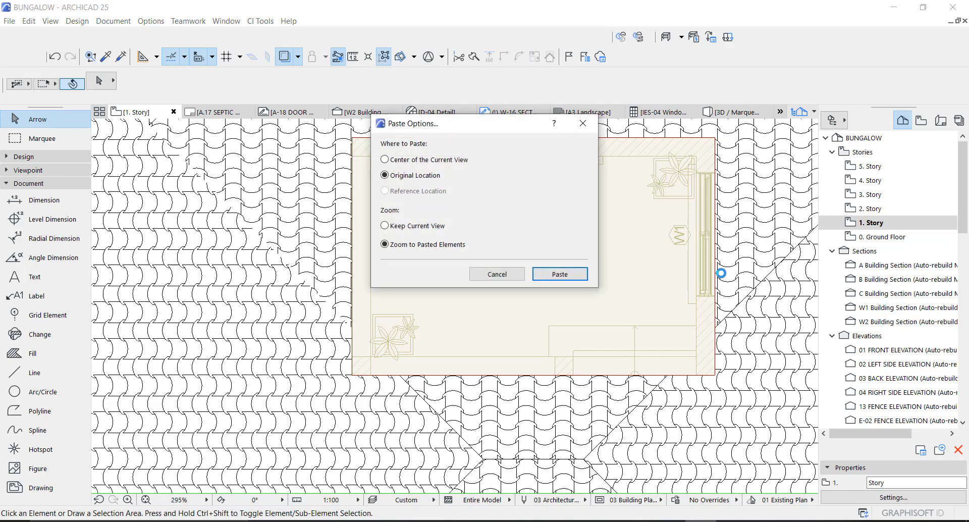
left_click(573, 274)
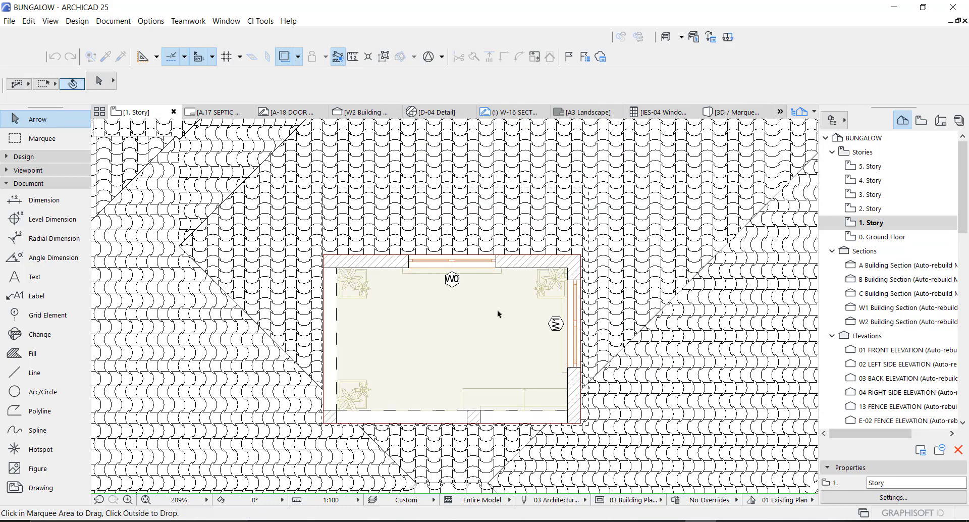
scroll(540, 309, "down", 5)
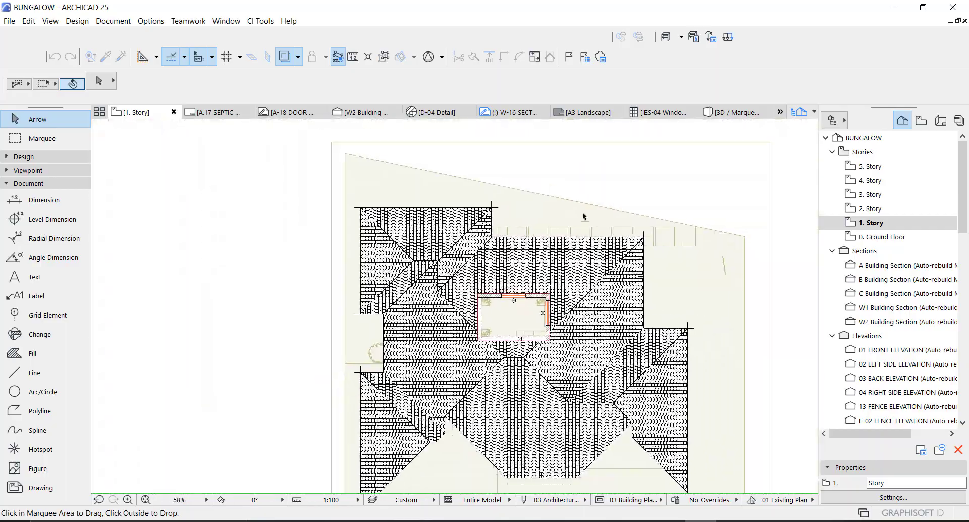
scroll(541, 308, "up", 1)
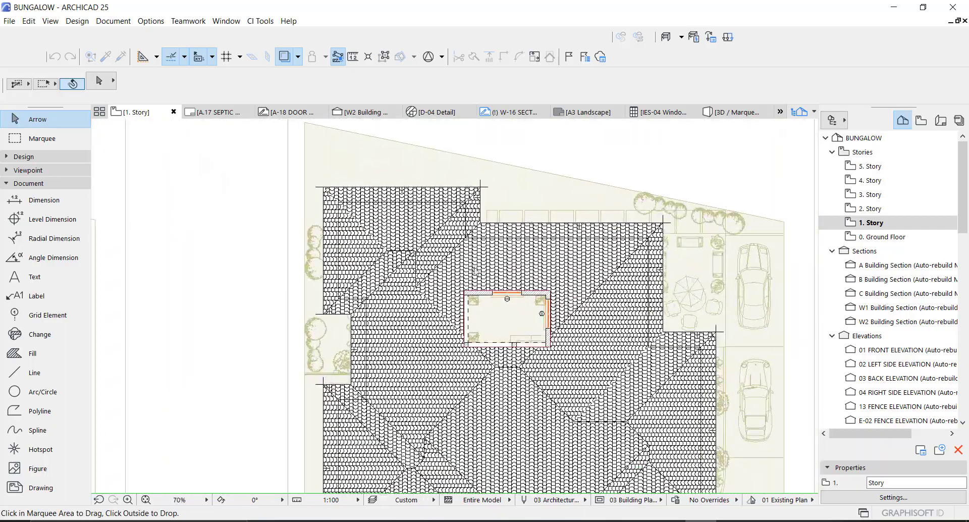
scroll(475, 270, "up", 5)
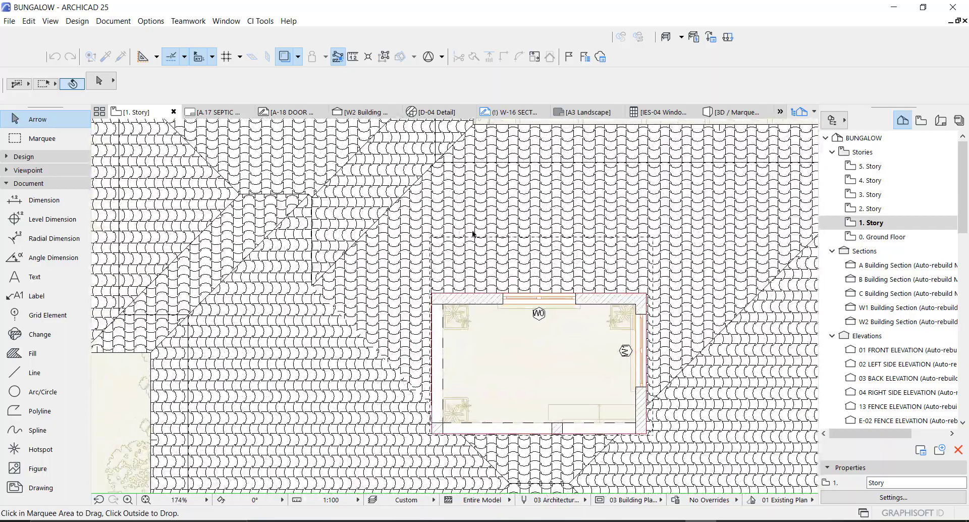
left_click(707, 300)
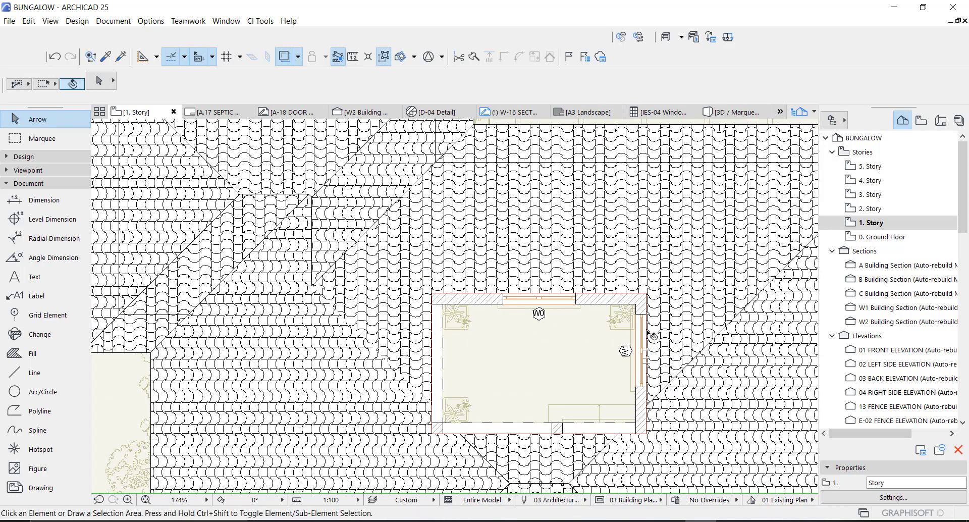
Delete windows W0 and W1 from the pasted walls, plus the rectangular openings in the left wall and the lower wall's left part
scroll(650, 326, "up", 3)
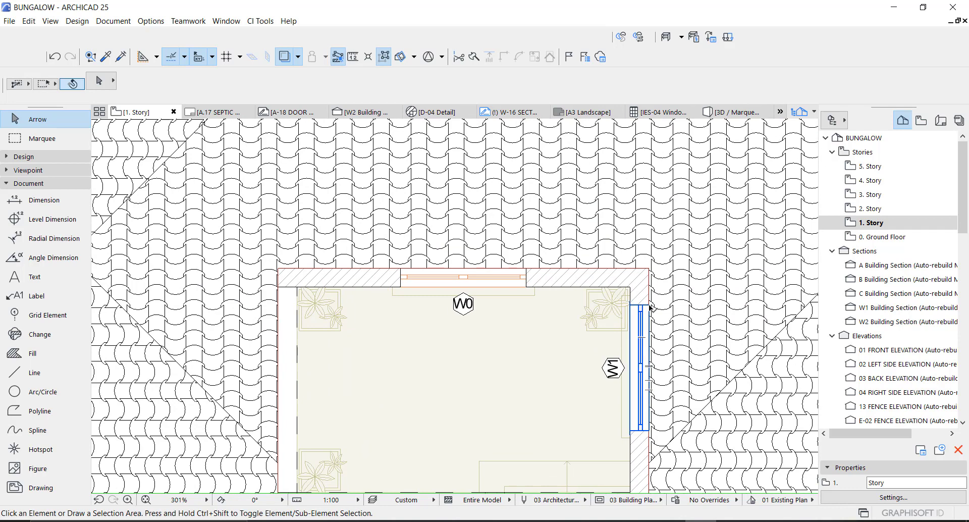
left_click(650, 308)
key("ctrl+d")
left_click(526, 288)
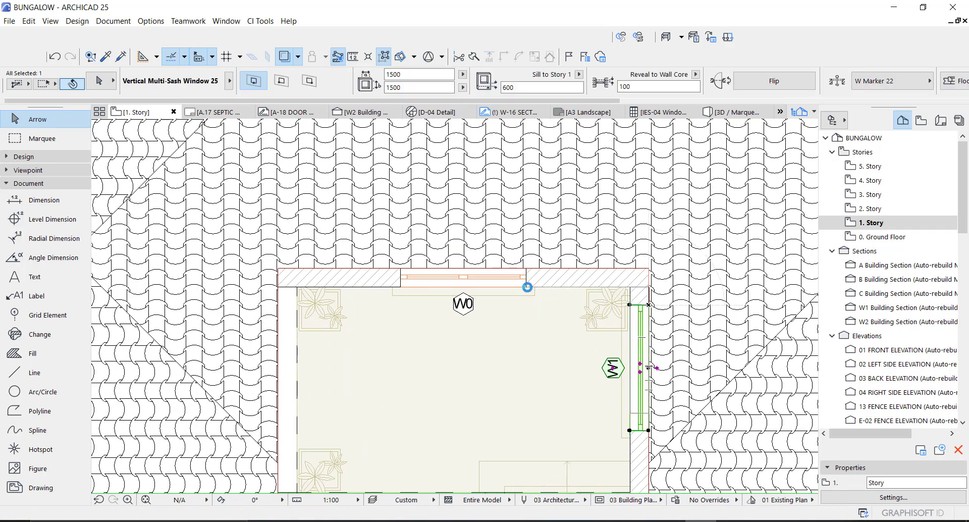
left_click(528, 290)
left_click(461, 299, "shift")
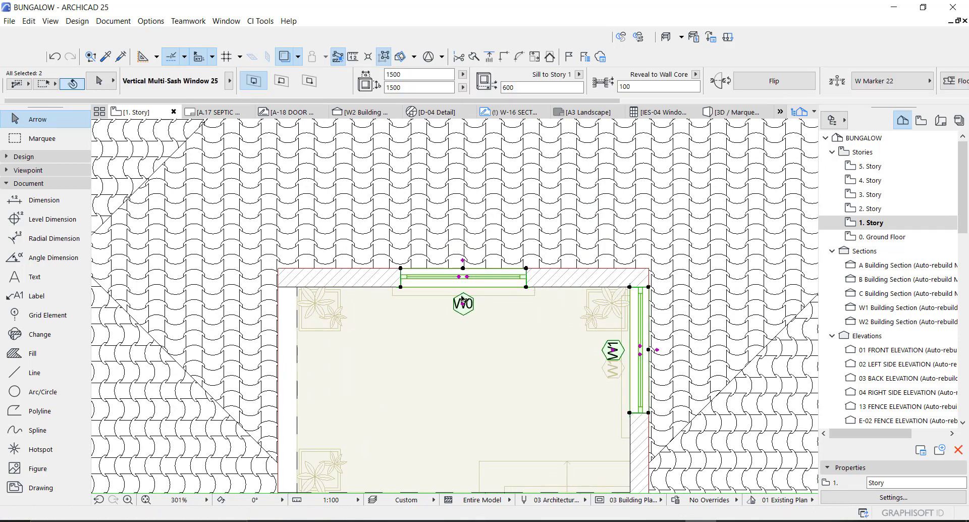
scroll(360, 409, "down", 3)
scroll(306, 413, "up", 6)
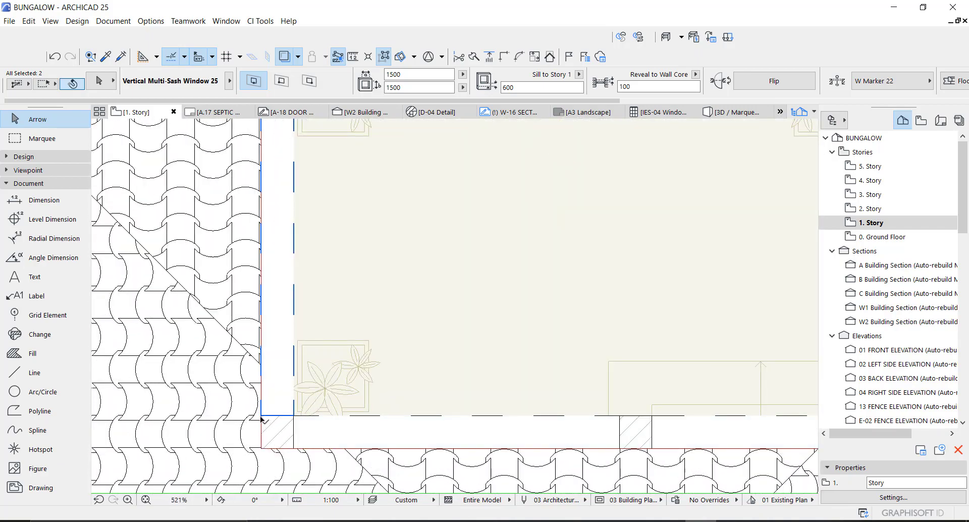
left_click(266, 411, "shift")
left_click(318, 445, "shift")
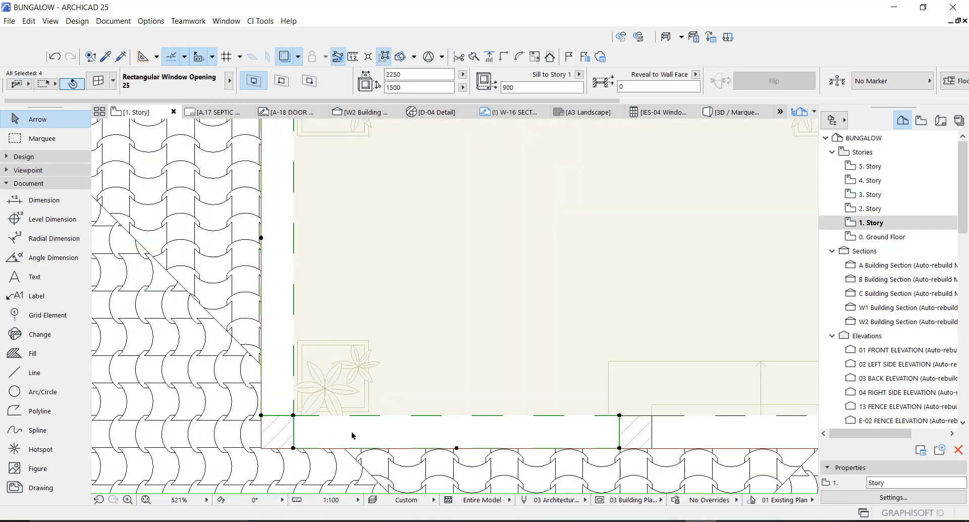
key("Escape")
Delete the remaining rectangular window opening at the right end of the lower courtyard wall
scroll(354, 434, "down", 5)
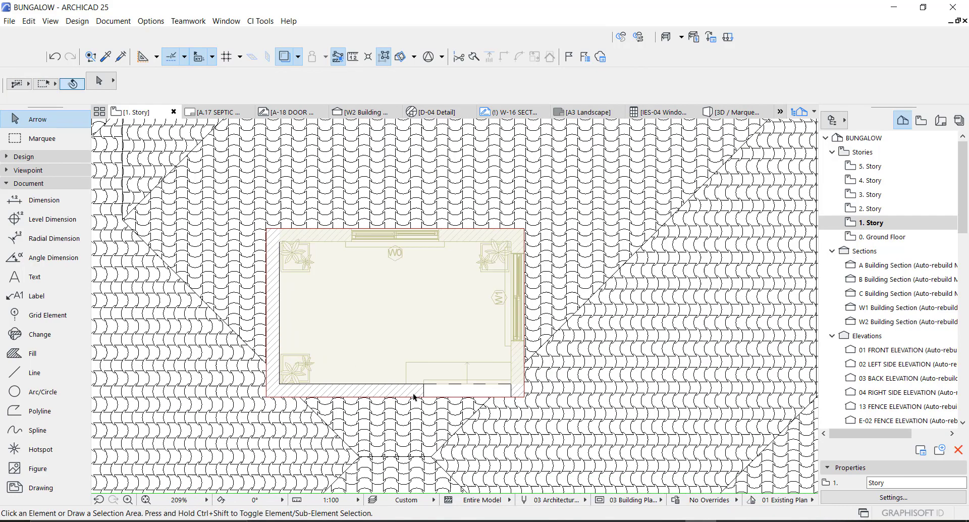
scroll(415, 396, "up", 4)
left_click(505, 383)
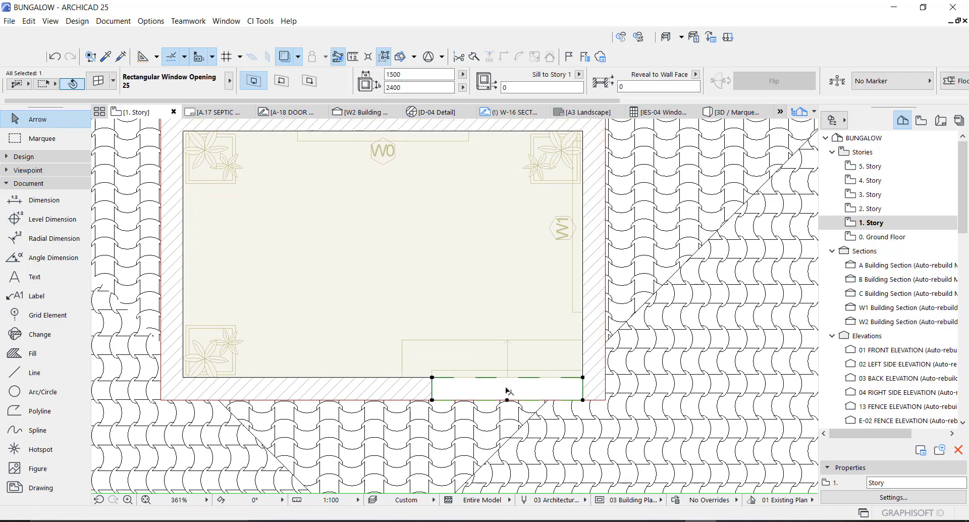
key("Delete")
Enclose the whole roof plan in a marquee and show it in 3D, then clear the marquee tool
scroll(518, 378, "down", 4)
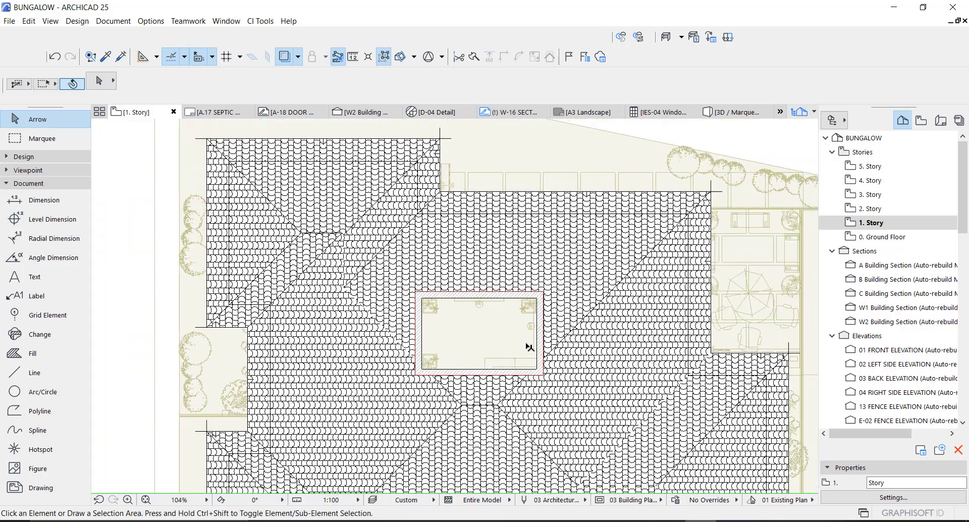
left_click(53, 143)
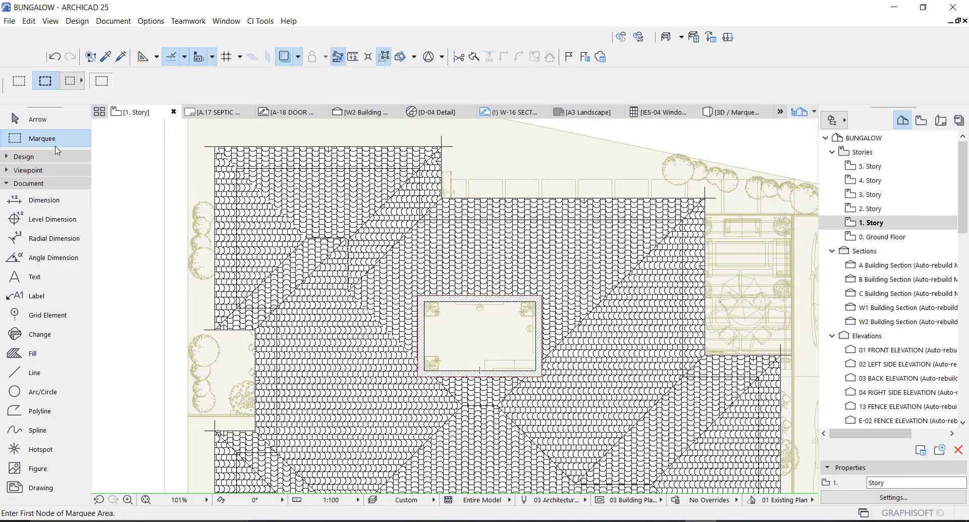
scroll(444, 232, "down", 2)
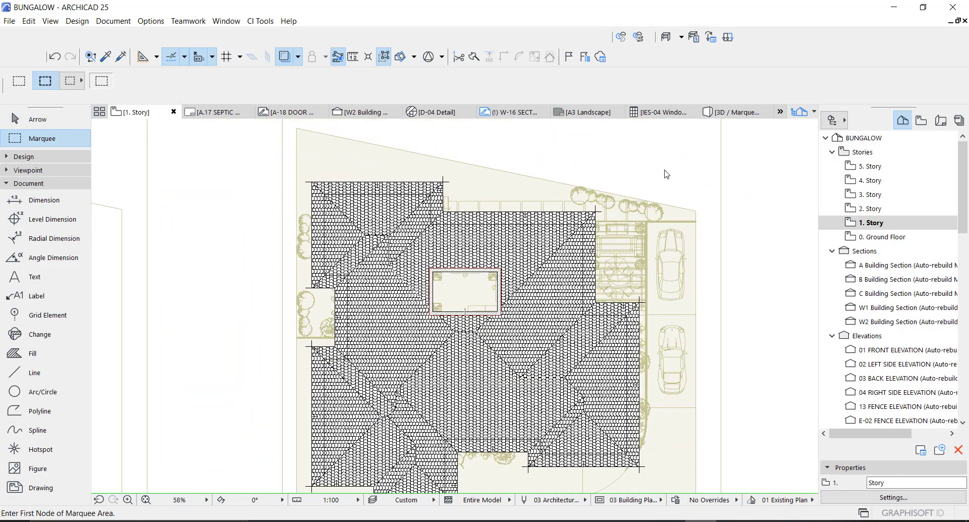
left_click(688, 157)
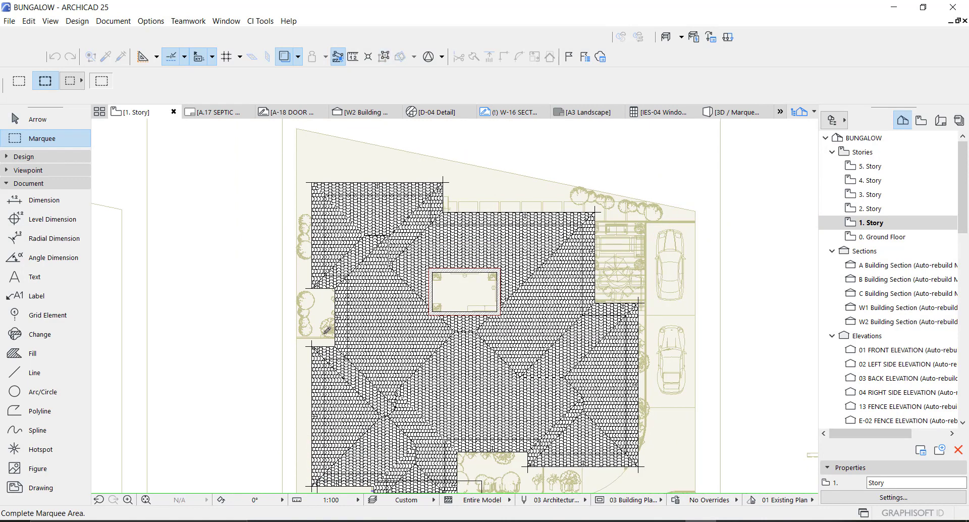
scroll(326, 330, "down", 2)
left_click(283, 470)
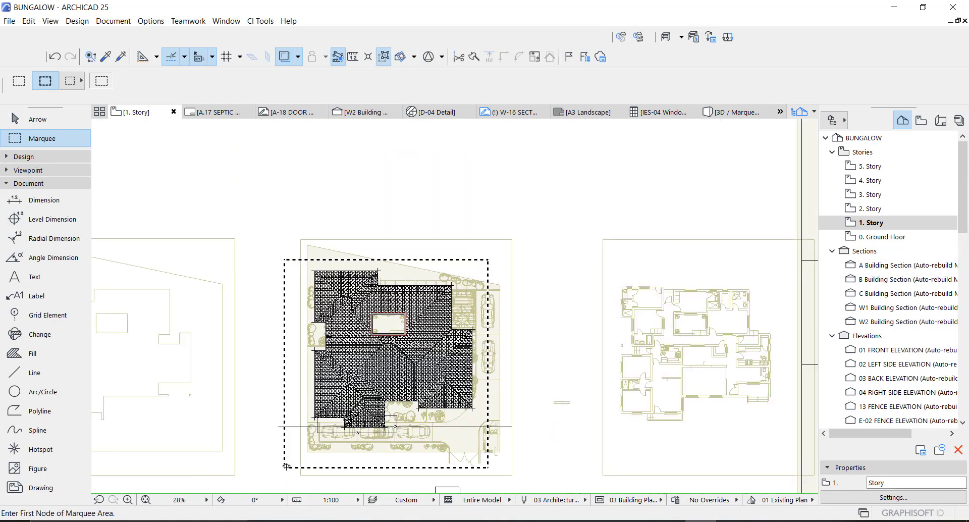
key("F5")
key("Escape")
key("Escape")
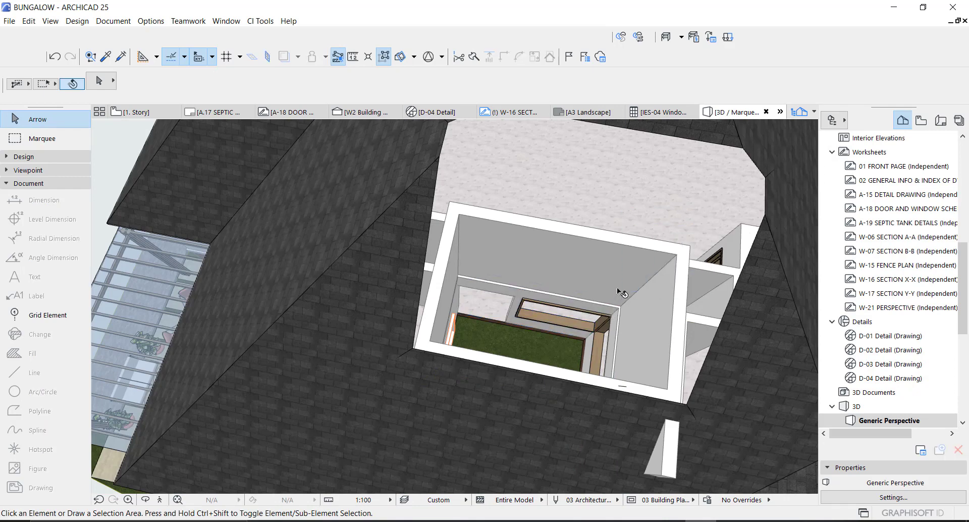
Select the four upper courtyard walls in 3D and set their base offset to -150
left_click(616, 291)
left_click(656, 332, "shift")
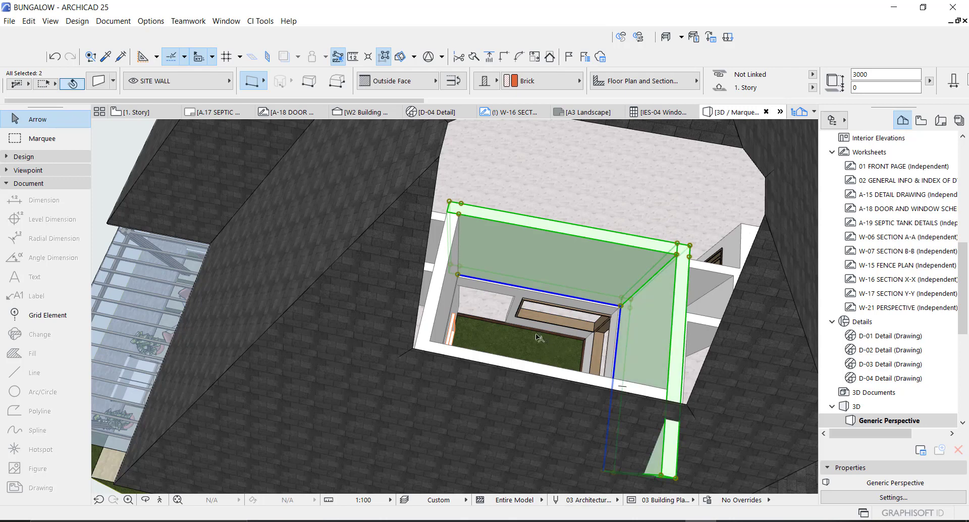
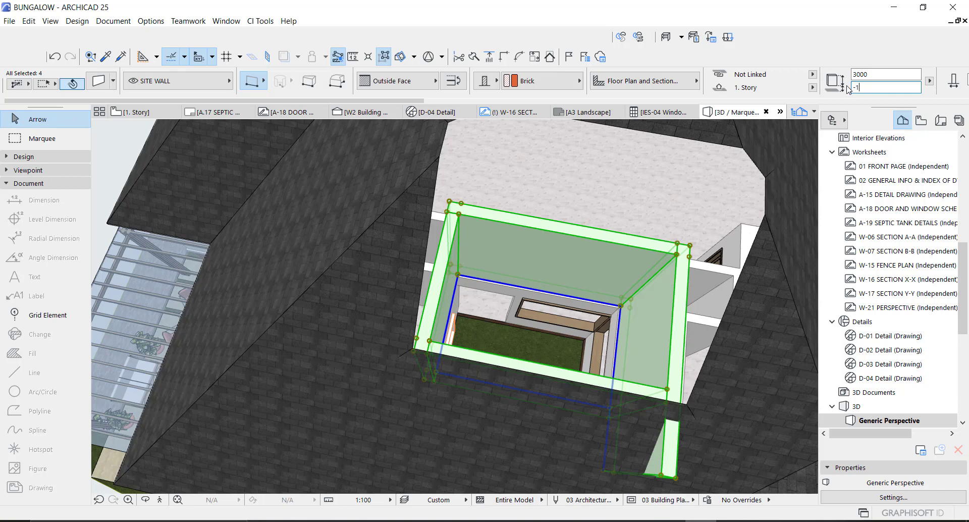
key("Return")
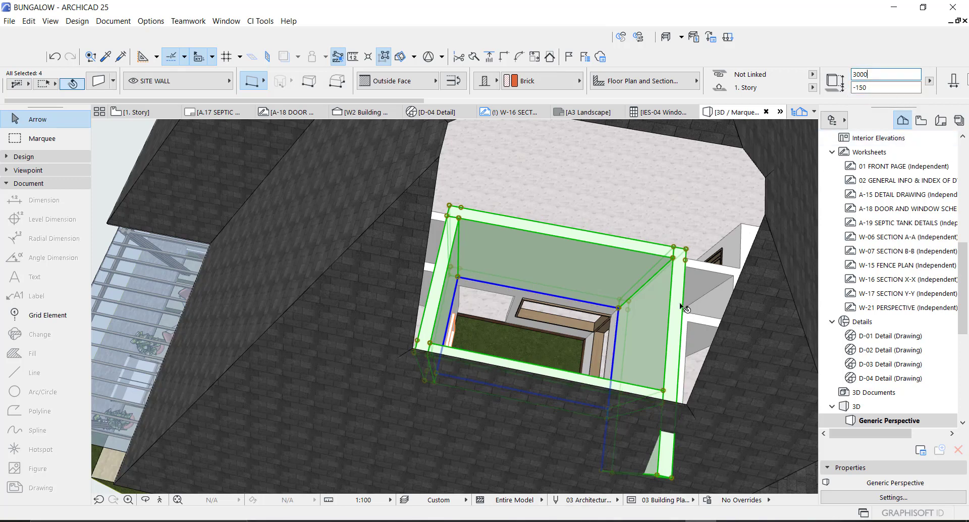
Stretch the height of the four courtyard walls up to the roof ridge, reaching 5800
scroll(593, 347, "up", 3)
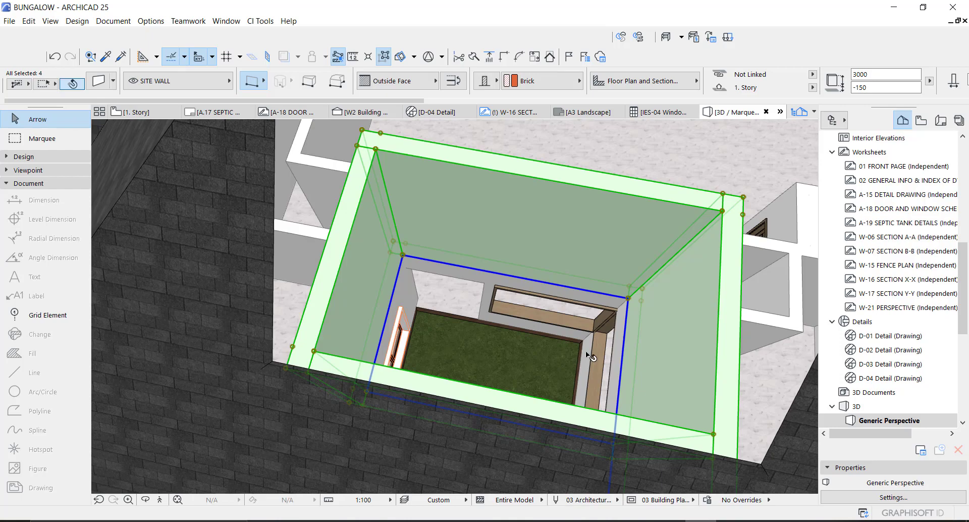
middle_click_drag(555, 300, 634, 283, "shift")
left_click(468, 331)
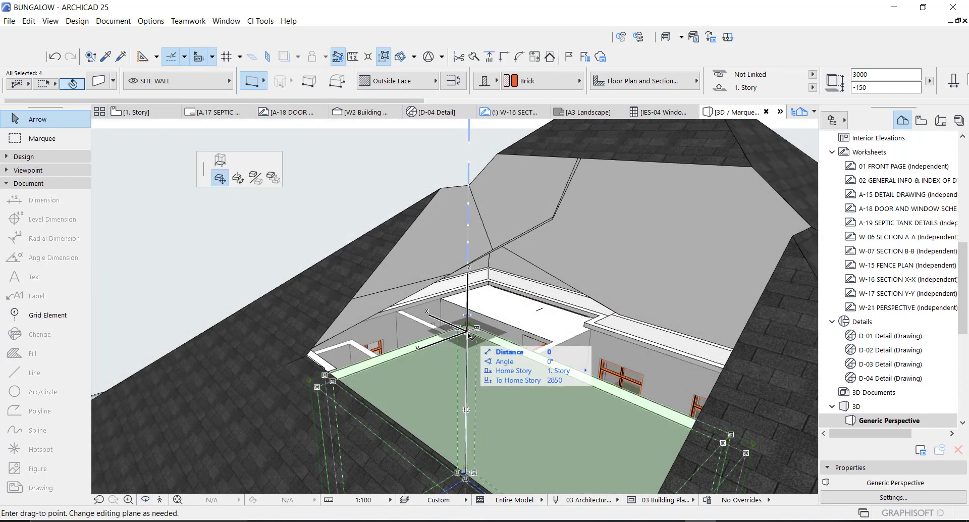
left_click(115, 128)
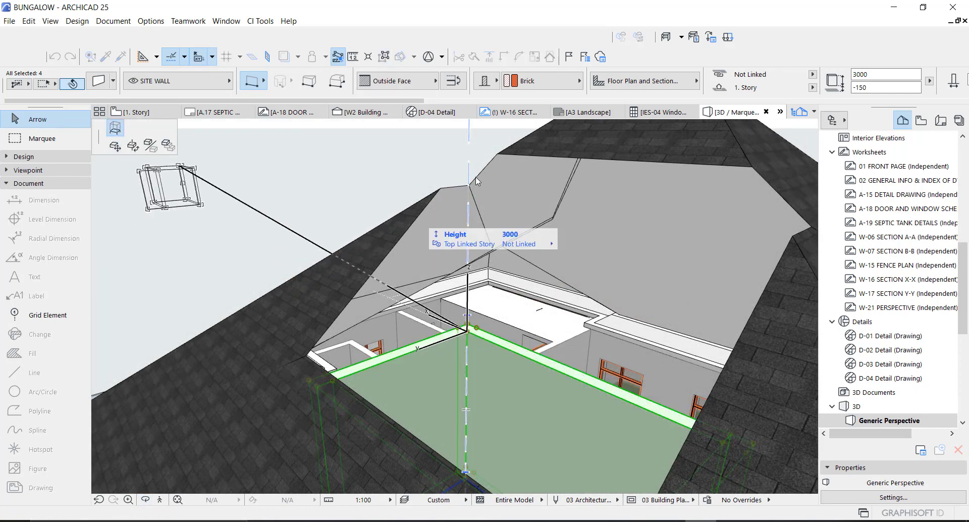
scroll(499, 153, "down", 1)
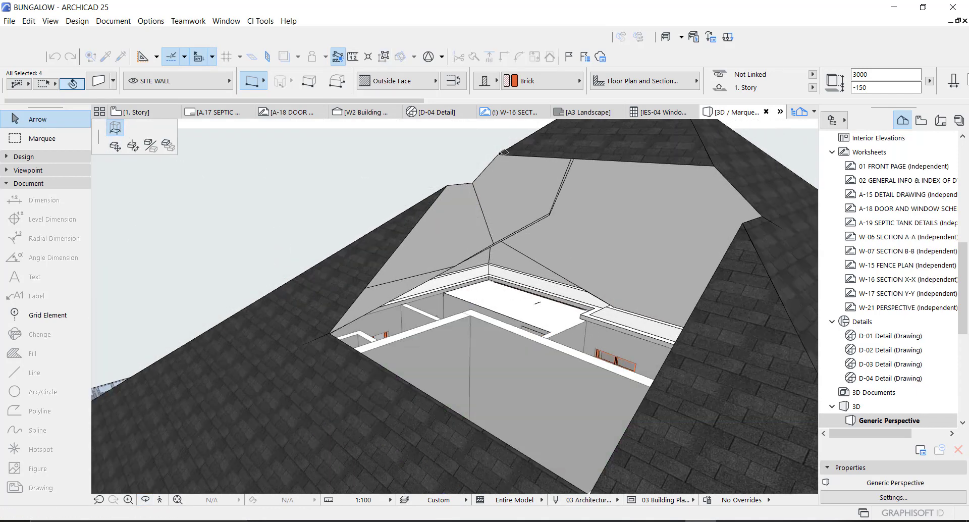
left_click(588, 235)
key("Escape")
Intersect the overrunning courtyard wall with its adjoining wall to trim the corner, and check the enclosure from other sides
middle_click_drag(546, 217, 474, 254, "shift")
left_click(477, 263, "shift")
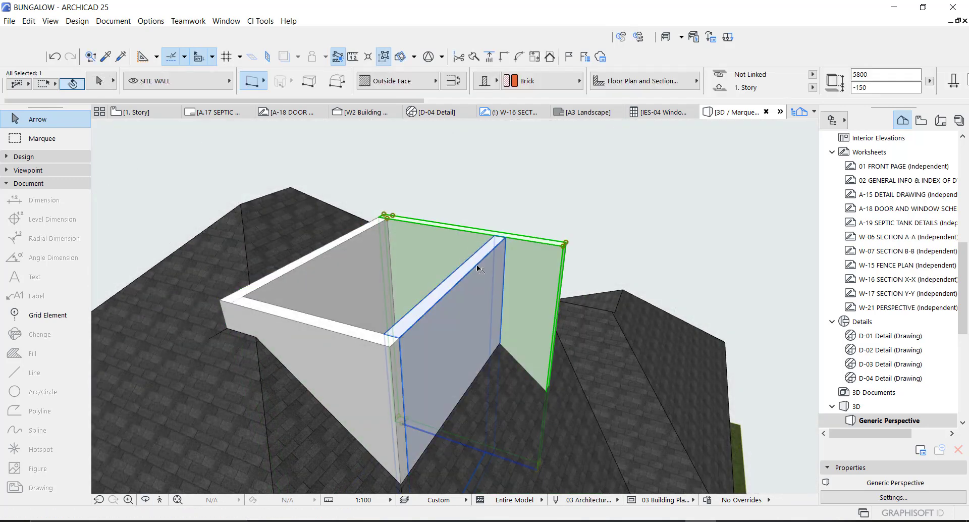
left_click(504, 61)
key("Escape")
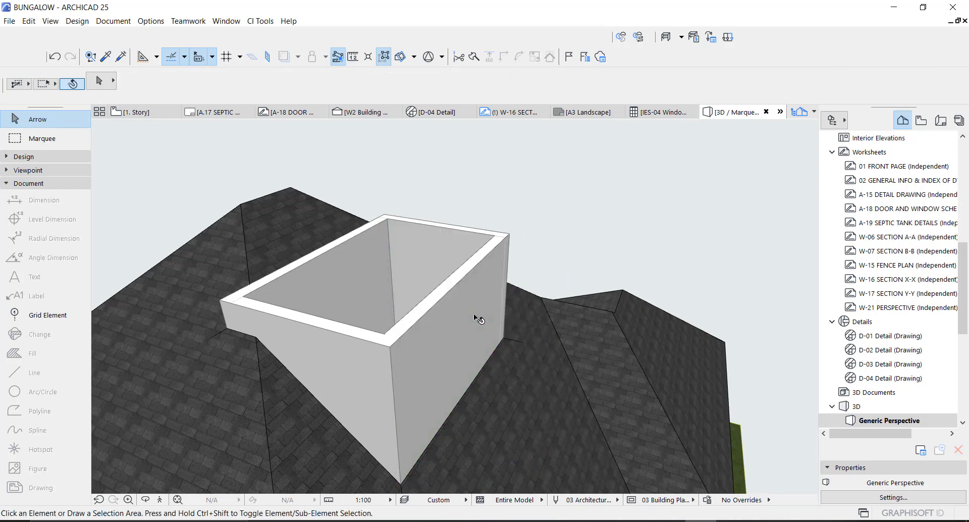
middle_click_drag(478, 319, 565, 224, "shift")
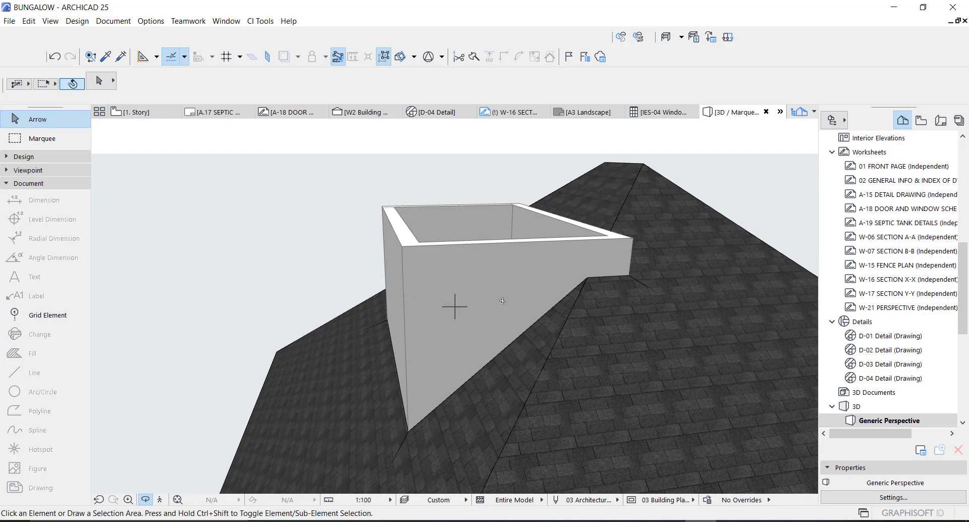
middle_click_drag(369, 291, 327, 313, "shift")
Start a single-plane rectangular roof on the 1. Story plan, placing its pivot line just below the courtyard walls and extending past both sides
left_click(29, 157)
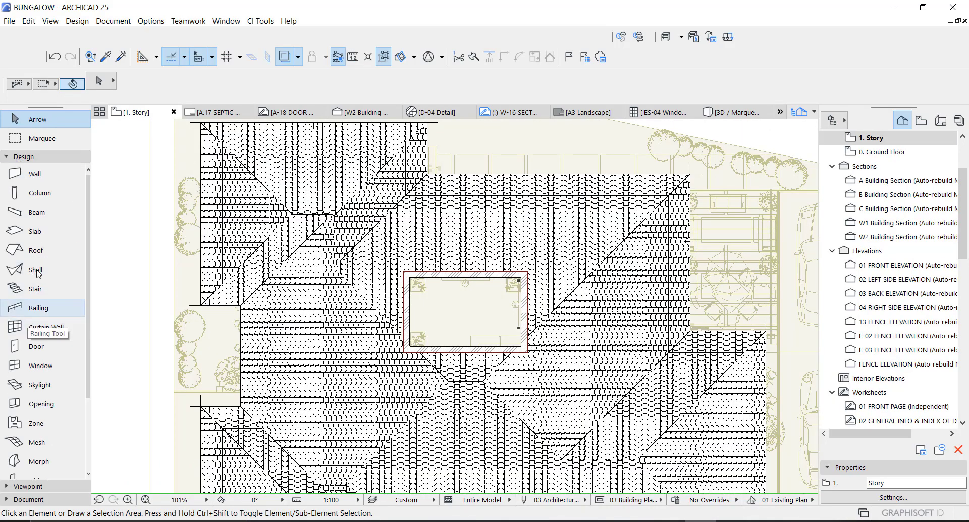
left_click(37, 250)
left_click(253, 82)
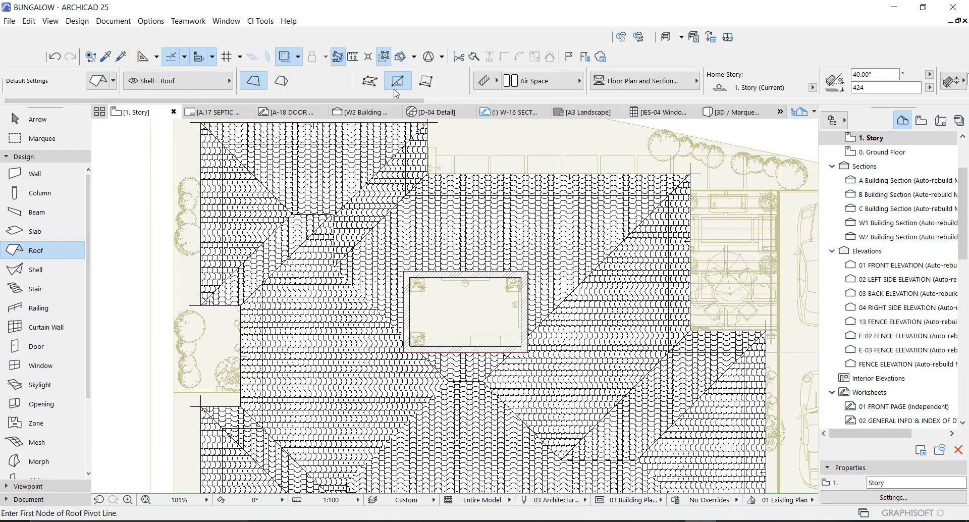
scroll(439, 363, "up", 5)
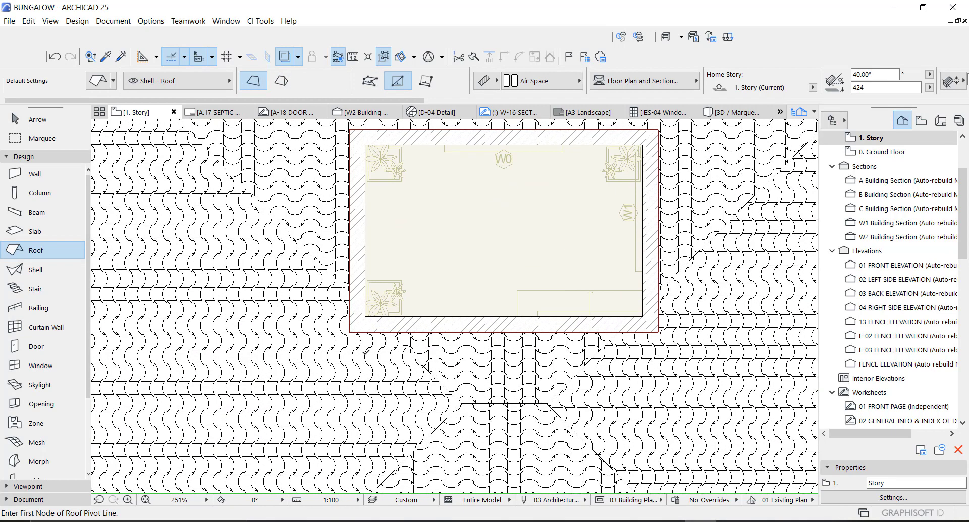
left_click(328, 349)
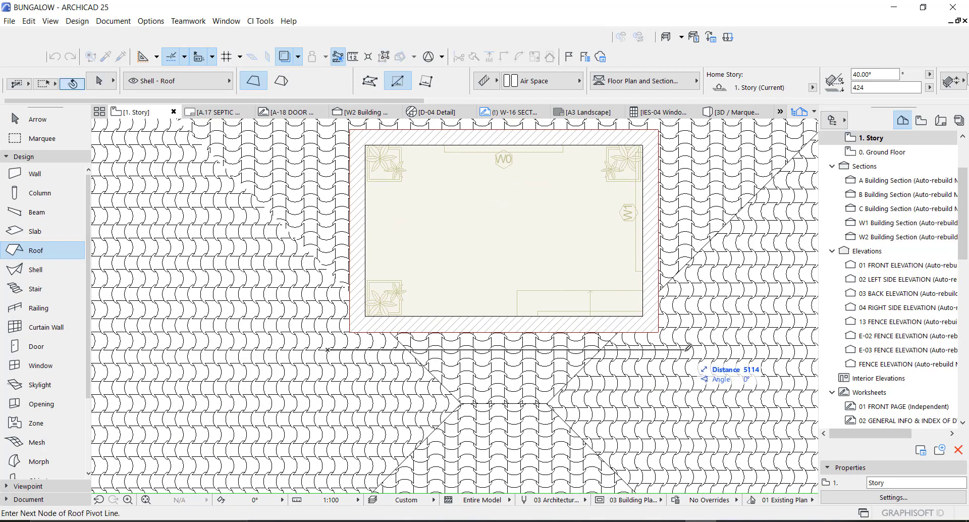
scroll(610, 369, "down", 3)
left_click(652, 357)
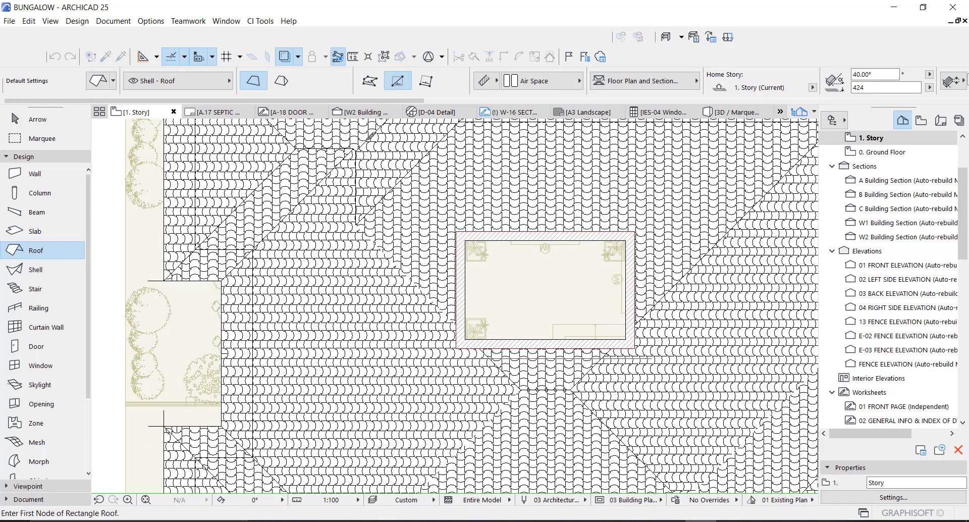
Draw the rectangular roof outline across opposite outer corners of the courtyard walls
scroll(462, 354, "up", 3)
left_click(460, 355)
scroll(459, 343, "down", 3)
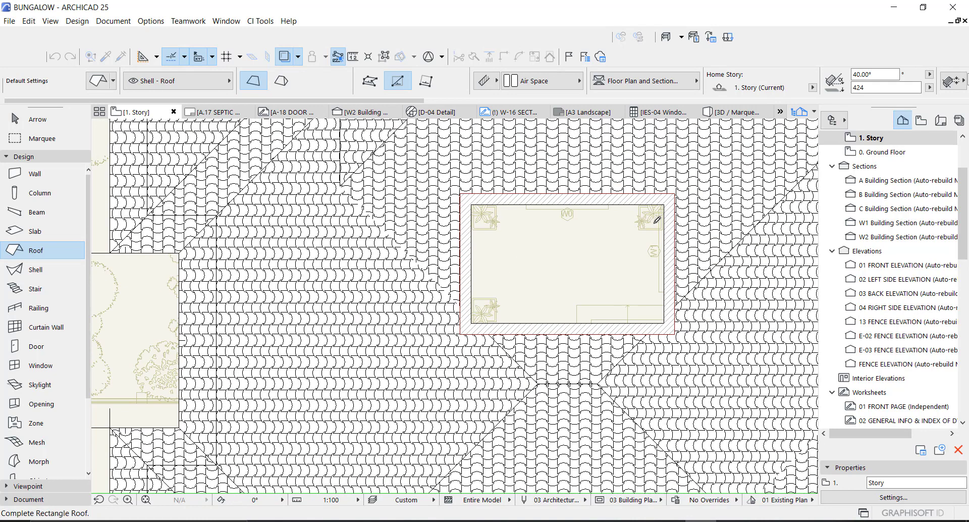
left_click(676, 193)
key("Escape")
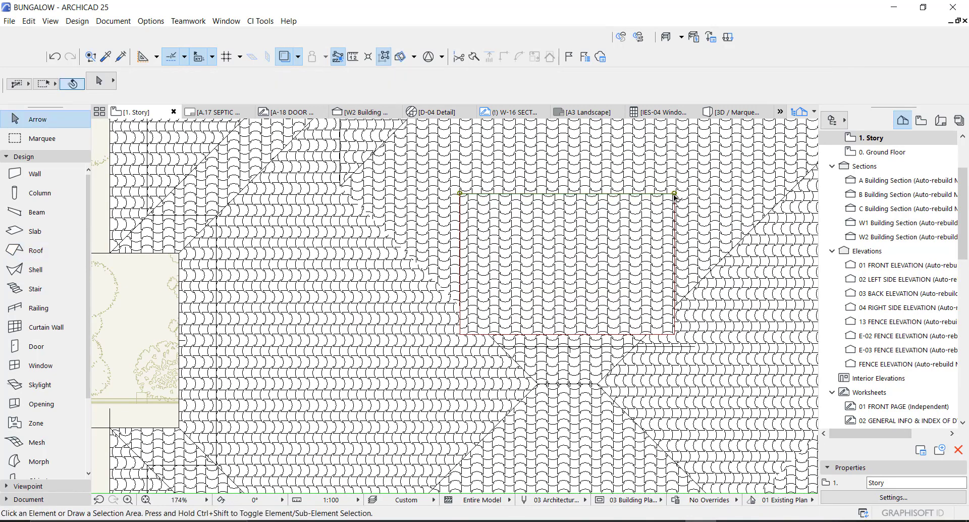
Offset all edges of the new single-plane roof outward so it overhangs the courtyard walls
left_click(644, 227)
left_click(679, 198)
left_click(675, 194)
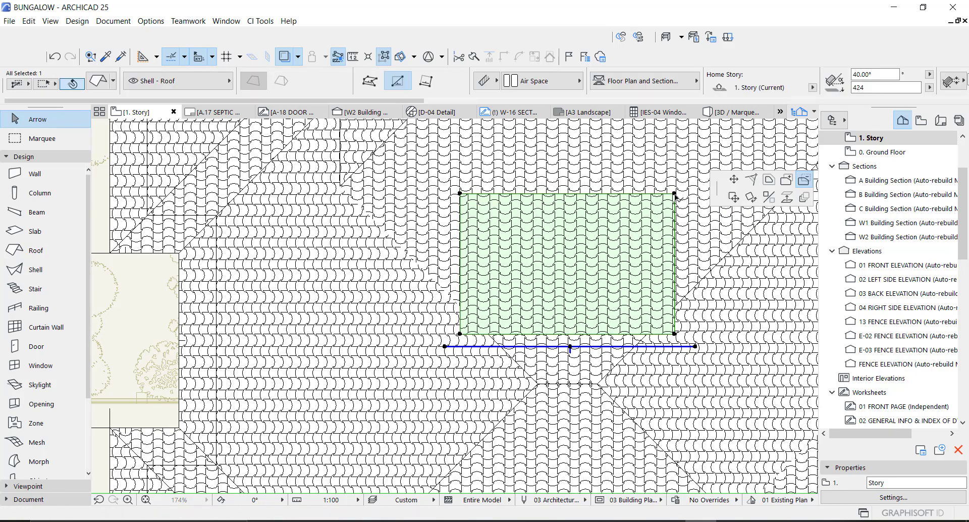
left_click(694, 175)
key("Escape")
Show the model in 3D, select the new single-plane roof inside the courtyard walls and set its pivot line elevation to 6000
key("F3")
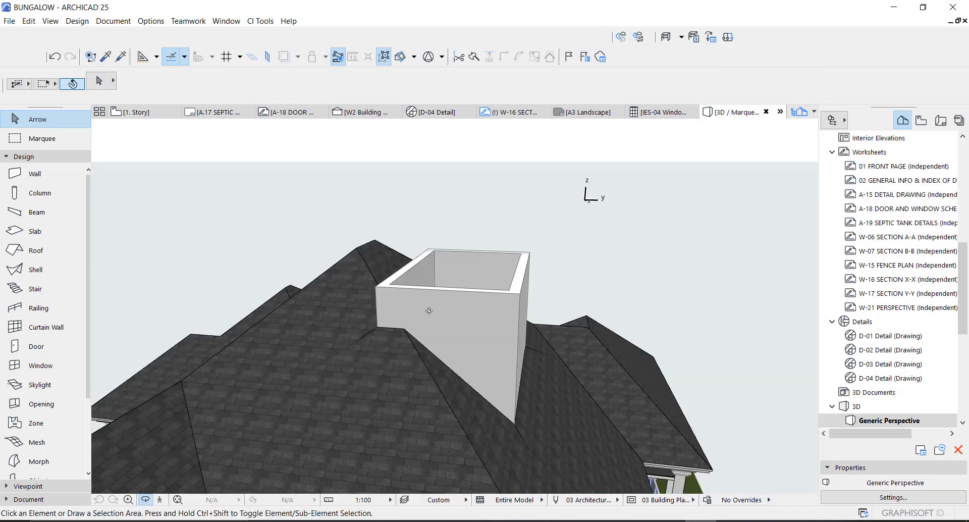
scroll(429, 310, "up", 10)
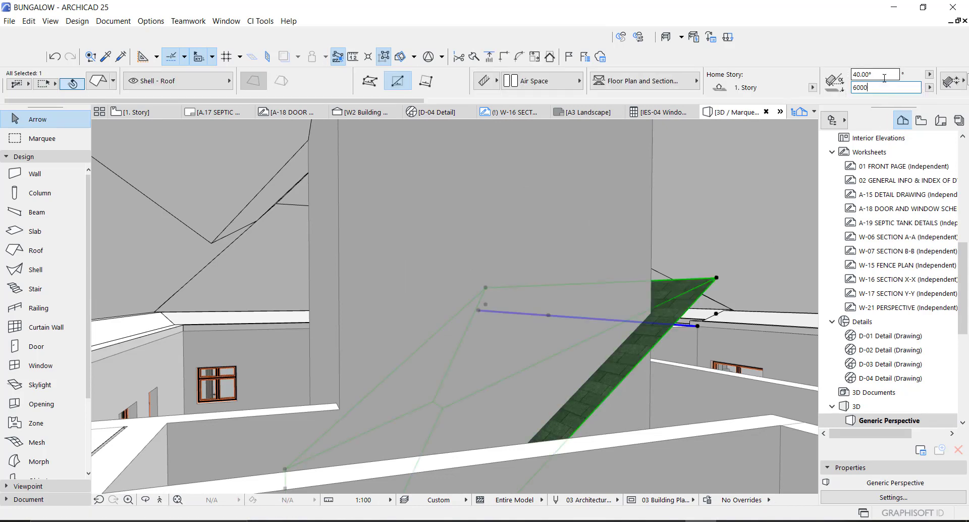
scroll(559, 321, "down", 10)
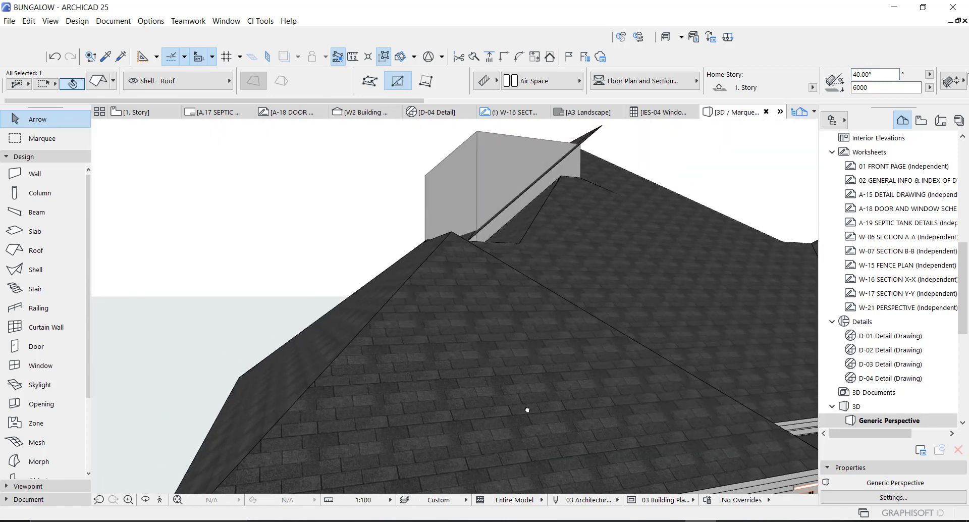
In the selected roof's settings, switch the edge cut to vertical and change the roof thickness
key("ctrl+t")
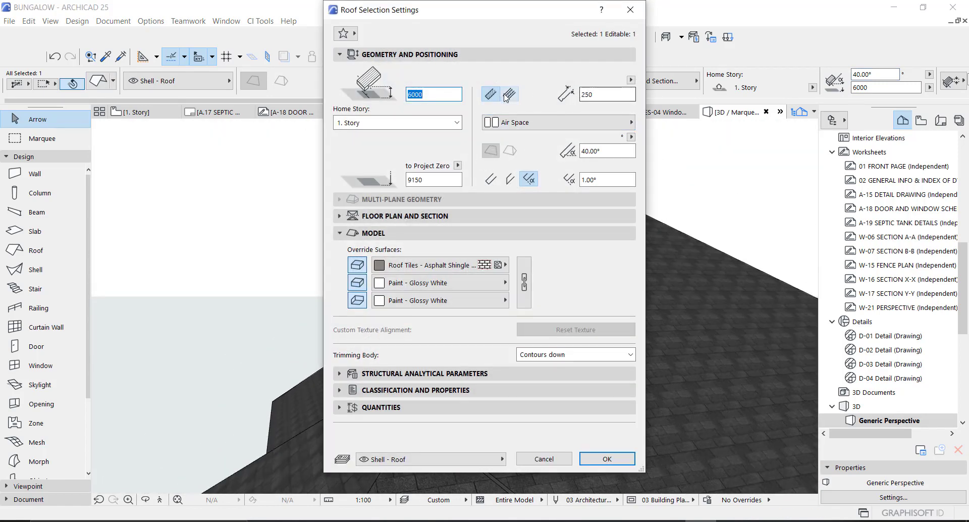
left_click(509, 180)
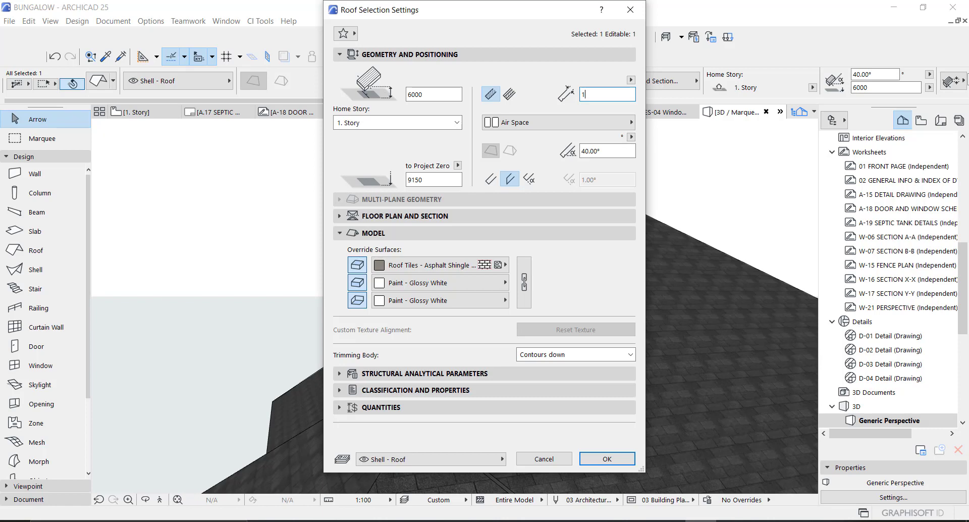
left_click(607, 458)
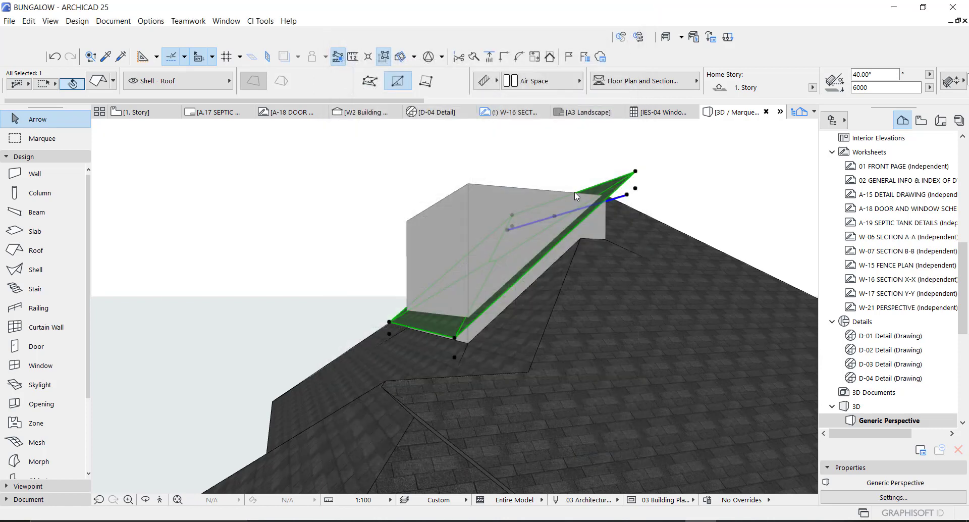
Move the single-plane roof up along the courtyard walls to an elevation of 6658
scroll(580, 227, "up", 3)
middle_click_drag(553, 247, 408, 163)
middle_click_drag(409, 218, 427, 282)
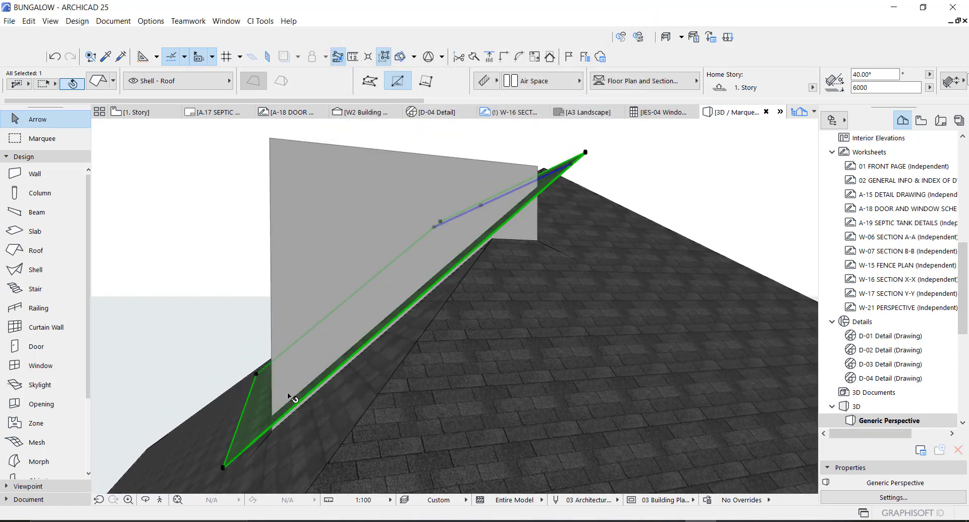
key("ctrl+d")
left_click(223, 468)
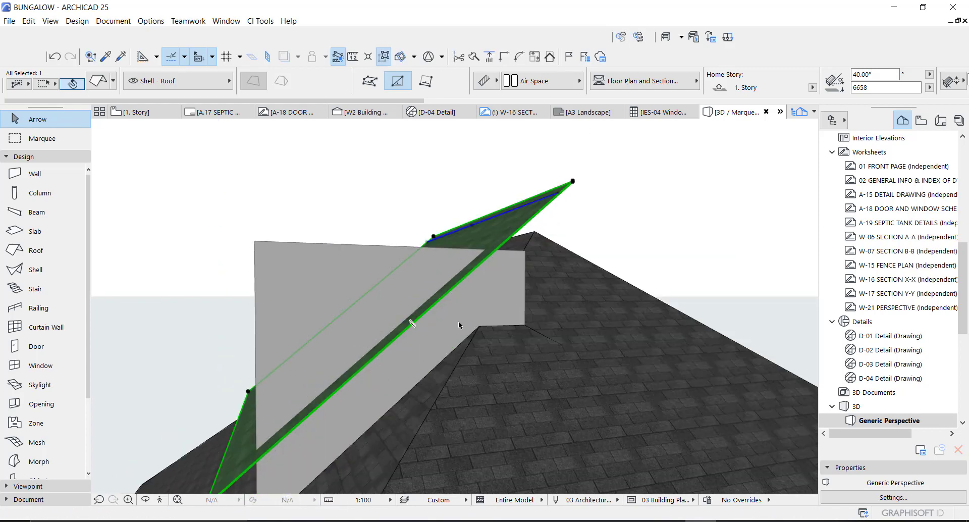
Offset the single-plane roof's lower edge up the slope, pulling it back behind the low-side courtyard wall
middle_click_drag(495, 298, 500, 323, "shift")
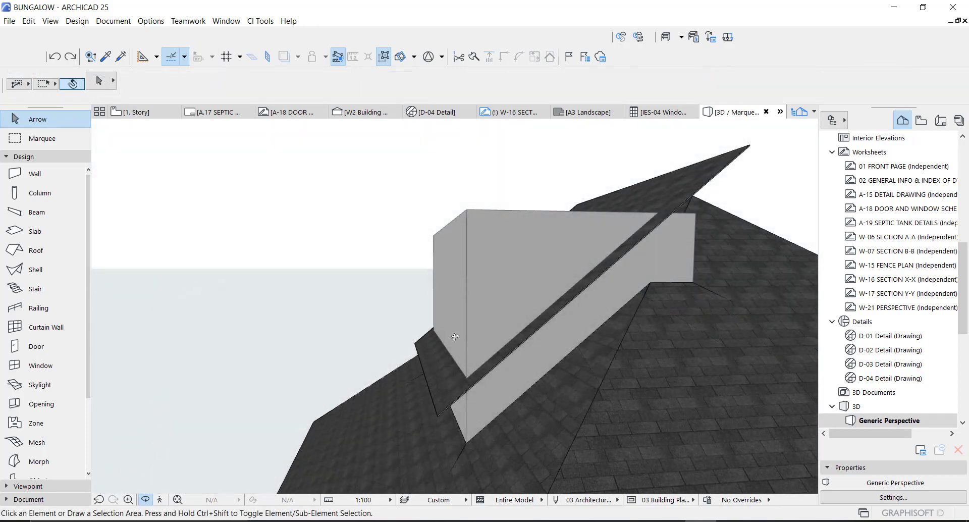
middle_click_drag(315, 323, 457, 383, "shift")
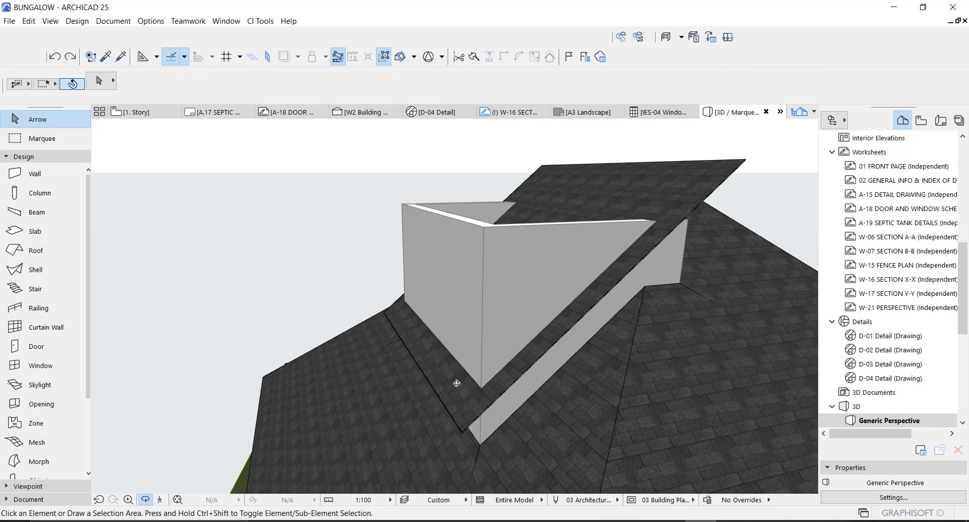
left_click(441, 397)
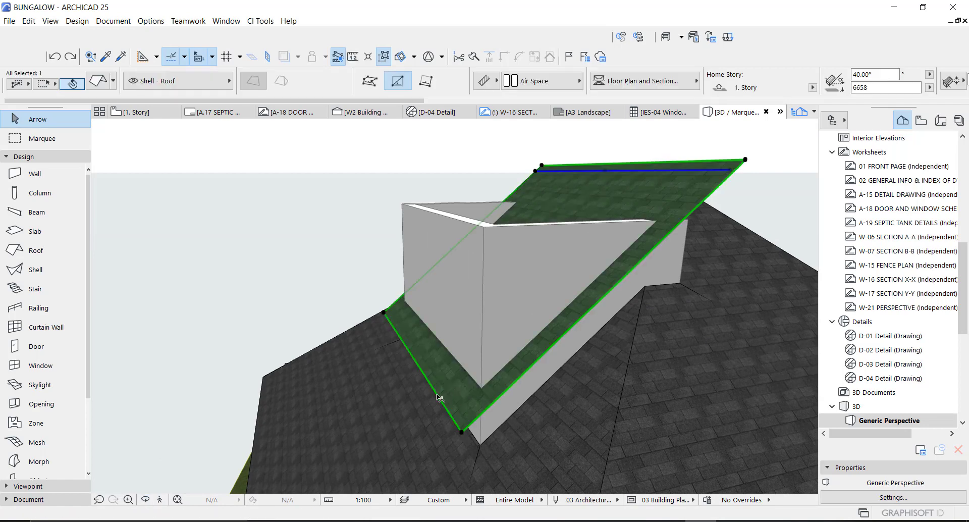
left_click(448, 394)
left_click(505, 453)
left_click(508, 364)
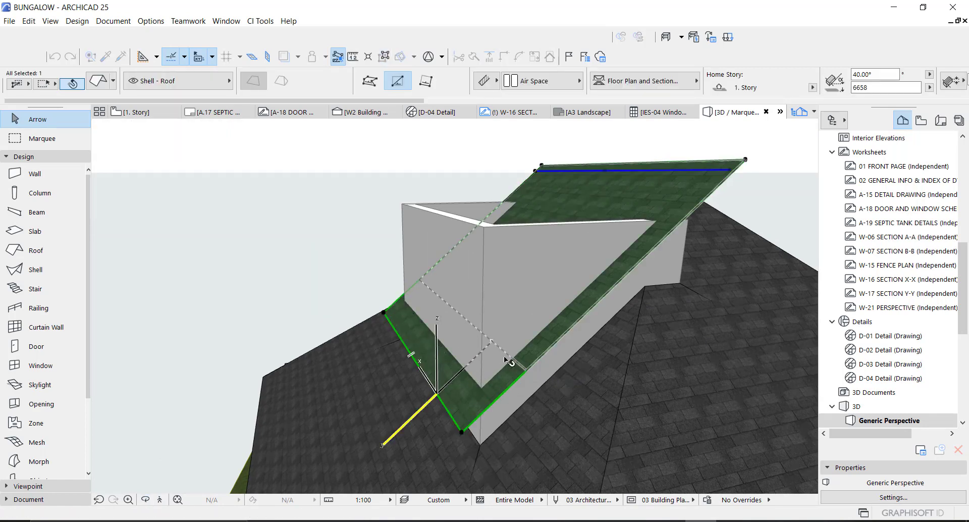
Lower the top of the courtyard wall at the roof's low end to a height of 4090
left_click(444, 232)
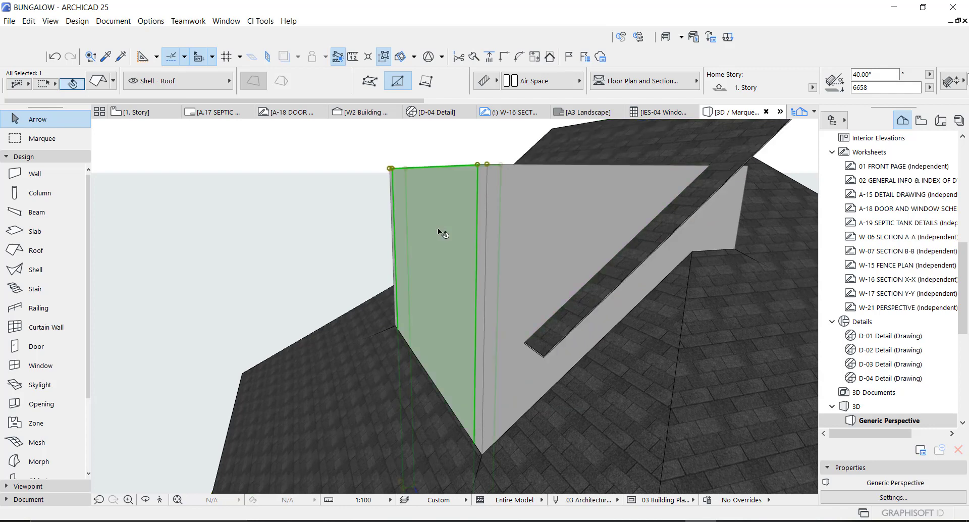
left_click(480, 168)
left_click(553, 178)
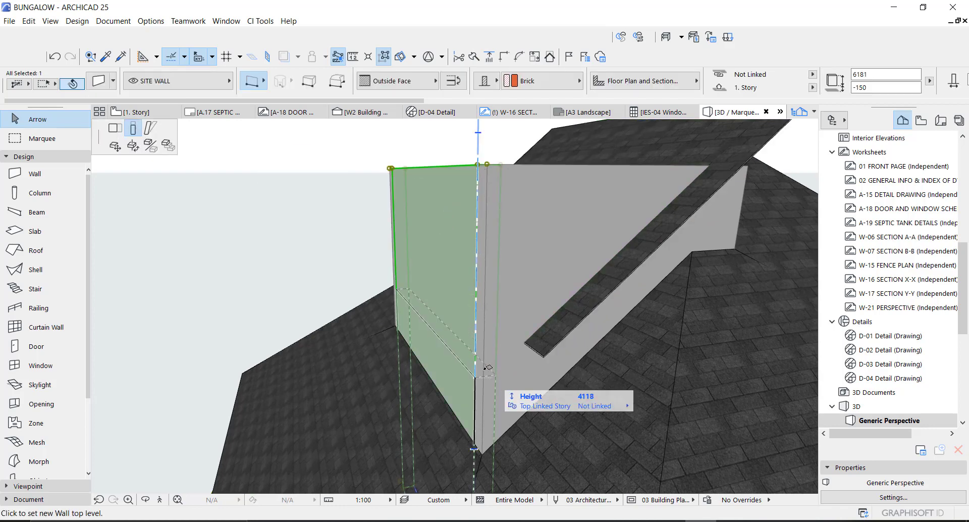
left_click(483, 376)
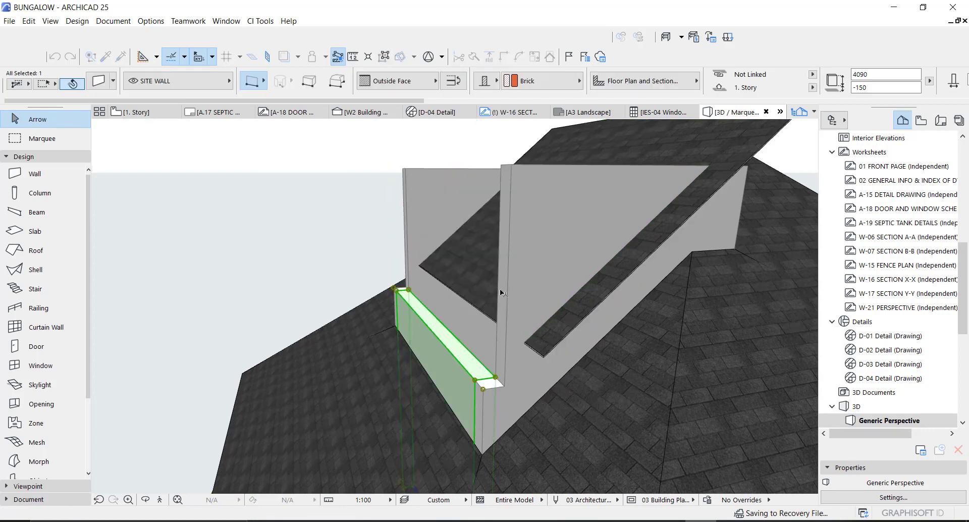
key("Escape")
Offset the single-plane roof's lower edge down the slope to meet the inner face of the lowered wall
left_click(491, 318)
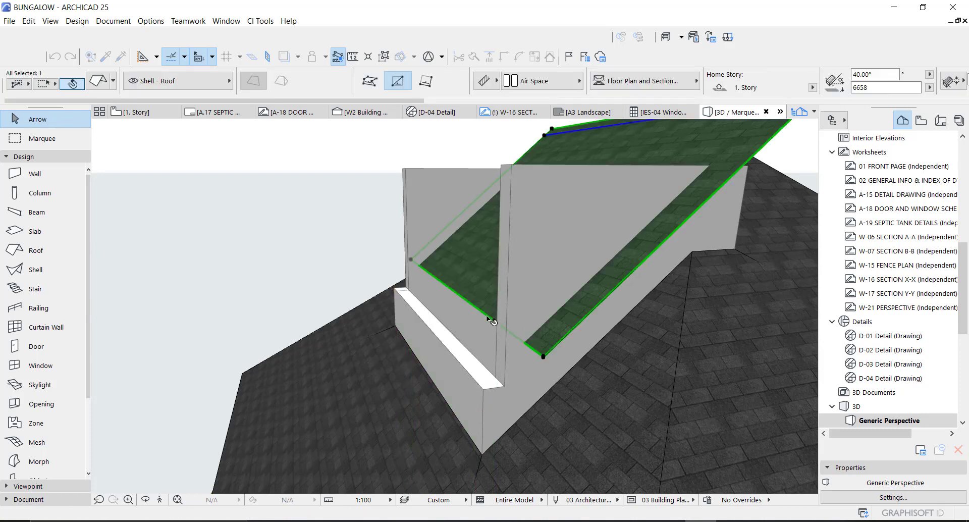
left_click(491, 318)
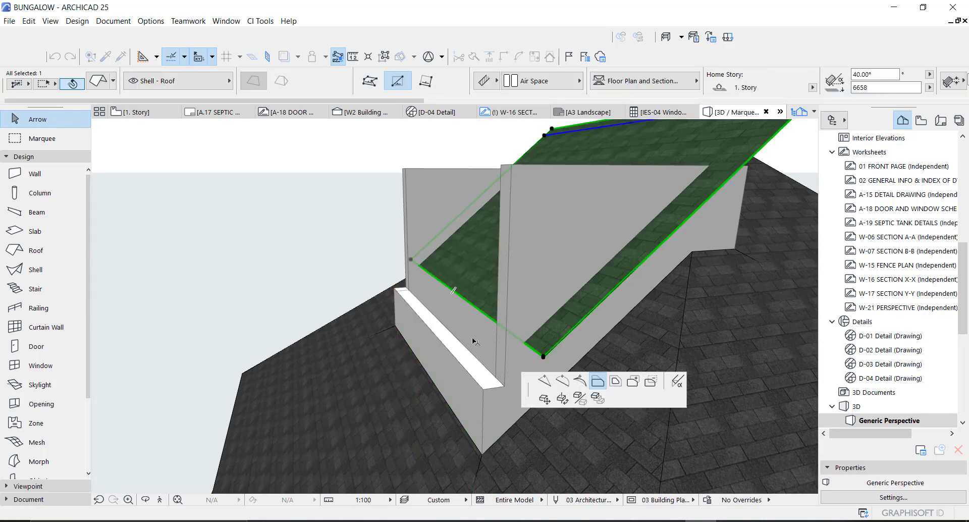
left_click(505, 383)
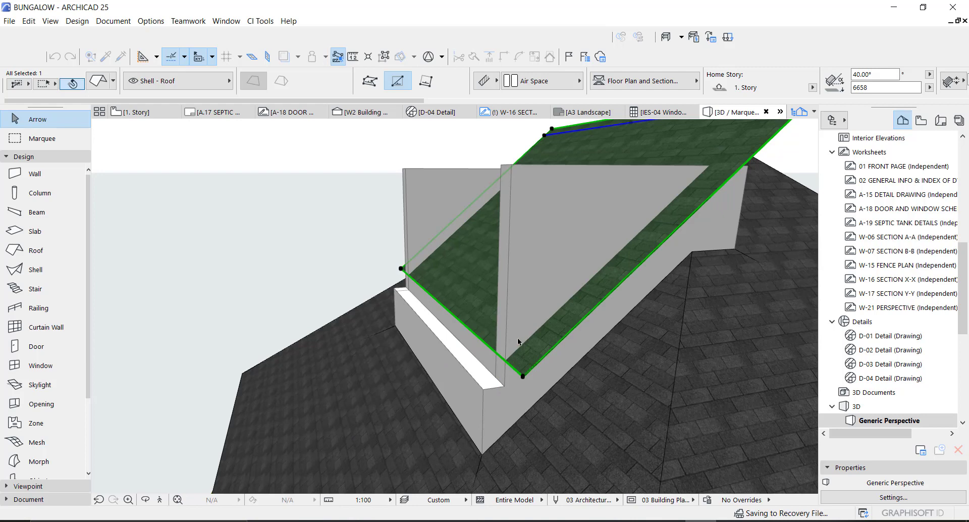
key("Escape")
Raise the lowered courtyard wall to the roof's lower edge, at a height of 4352
left_click(487, 382)
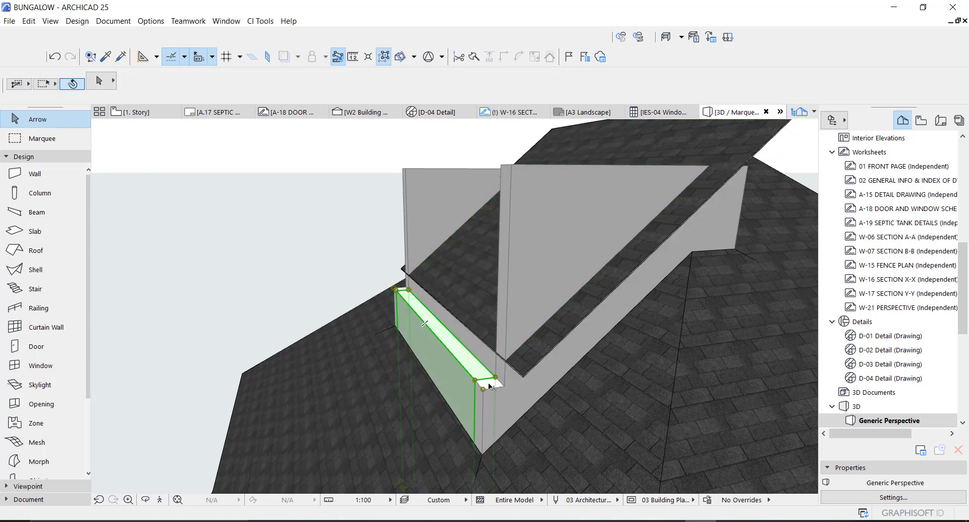
left_click(496, 373)
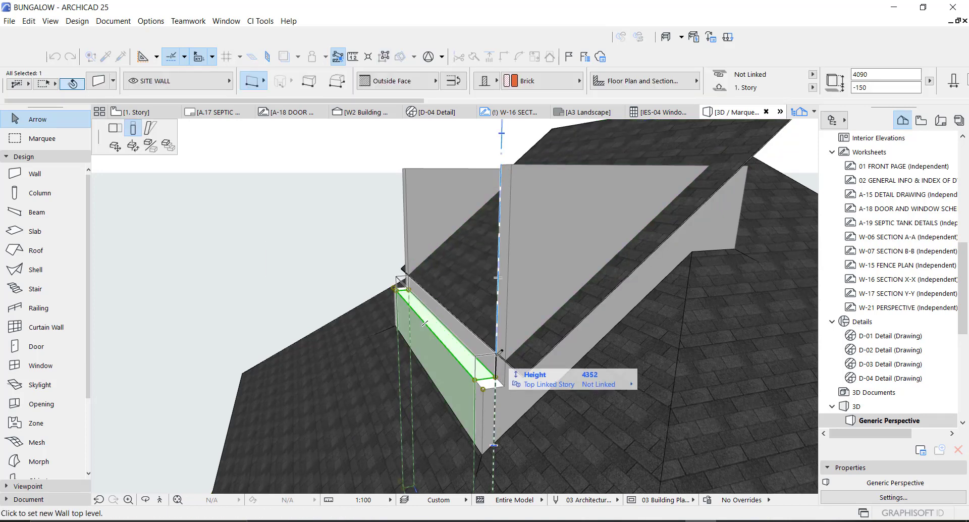
left_click(506, 353)
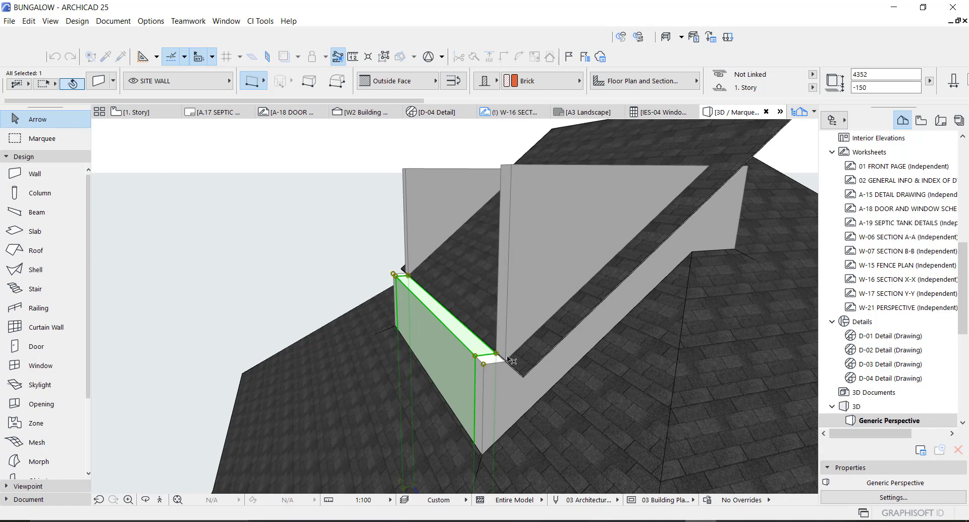
key("Escape")
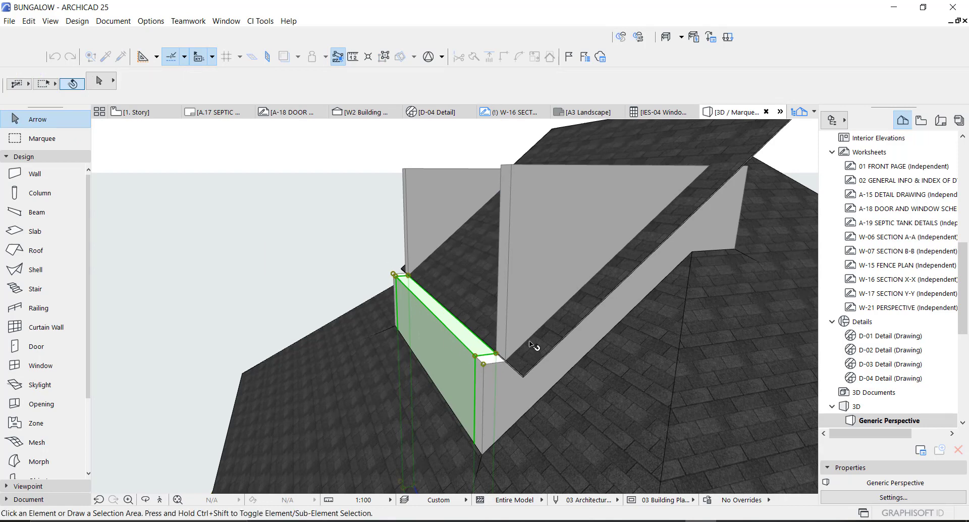
Select the two side courtyard walls and crop their tops to the single-plane roof
middle_click_drag(473, 258, 438, 237)
middle_click_drag(510, 221, 539, 244)
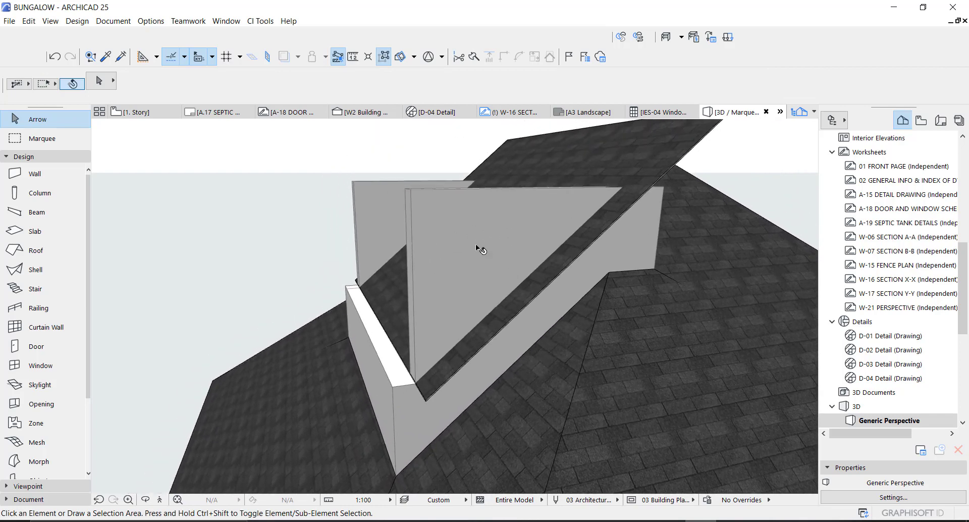
left_click(454, 222)
left_click(367, 201, "shift")
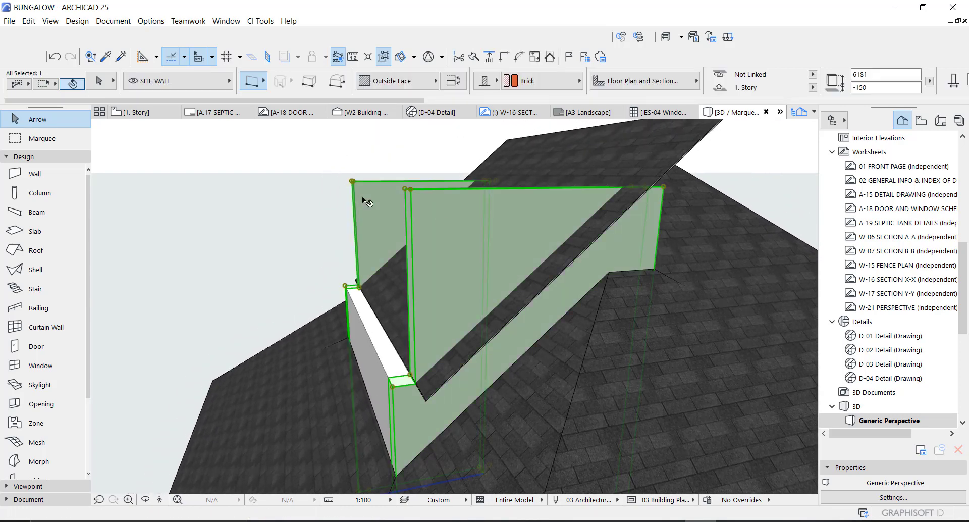
right_click(278, 190)
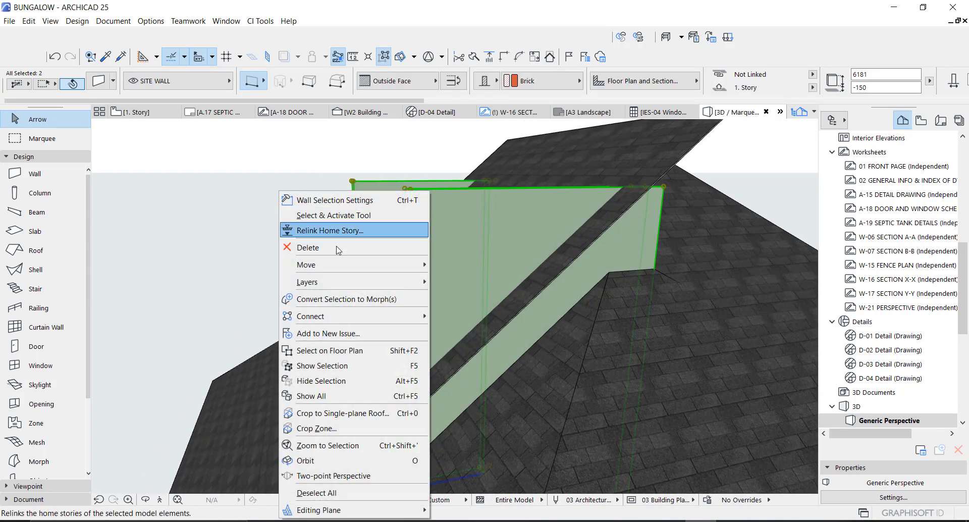
left_click(347, 413)
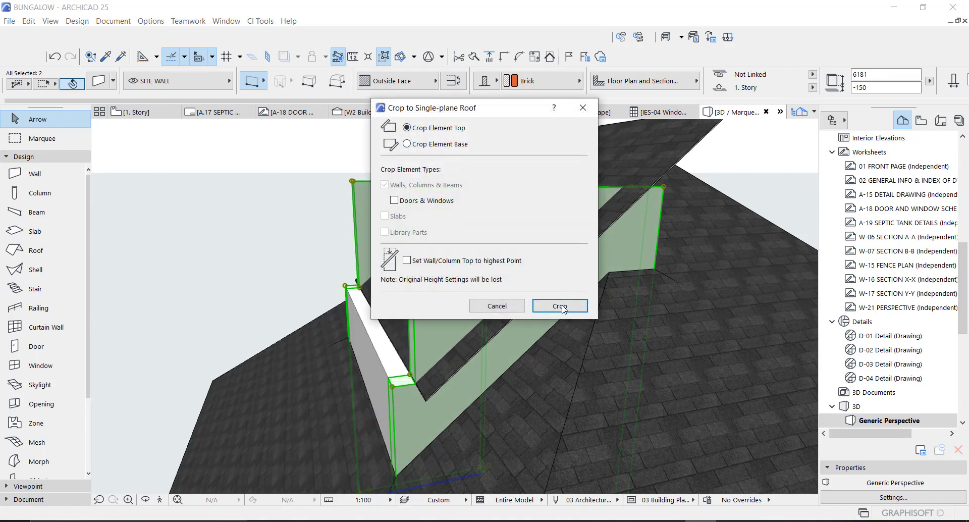
left_click(558, 307)
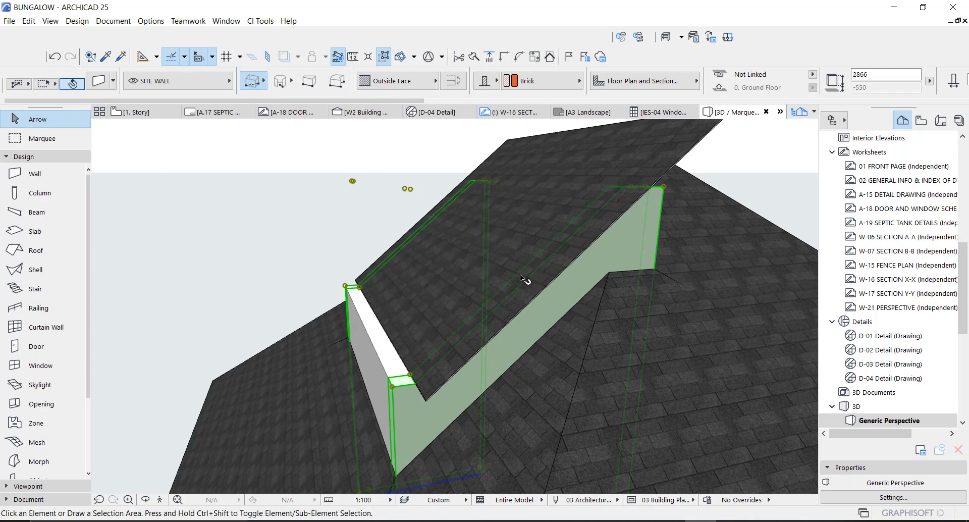
Delete the single-plane roof covering the courtyard walls
key("Escape")
scroll(517, 187, "down", 2)
middle_click_drag(549, 196, 605, 278, "shift")
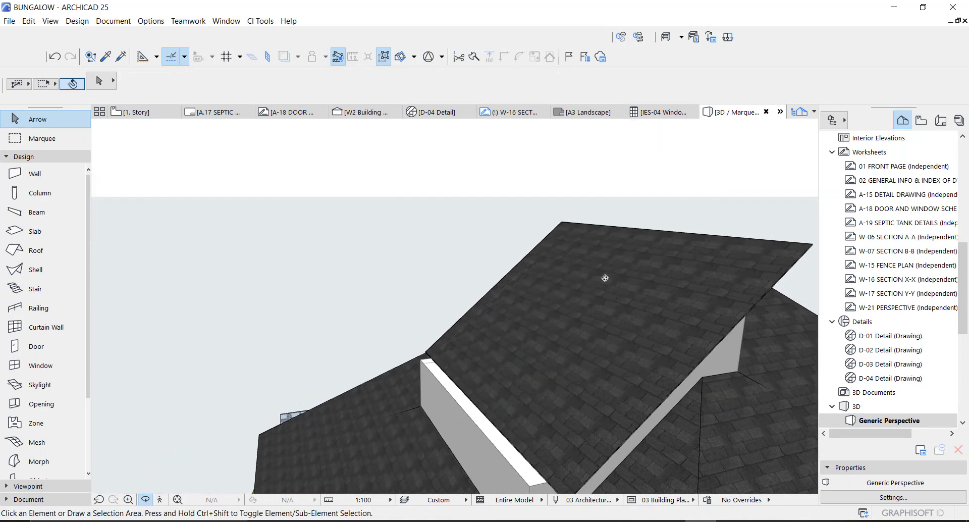
left_click(615, 261)
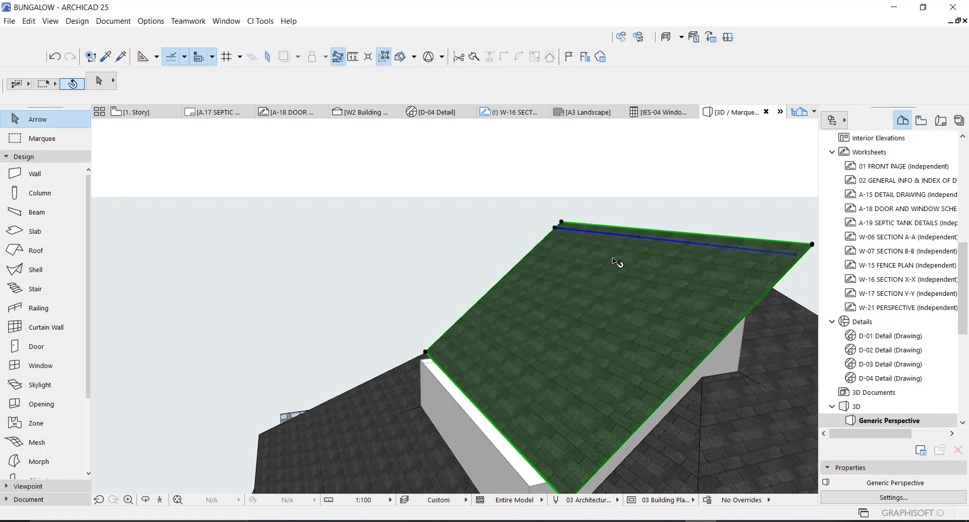
key("Delete")
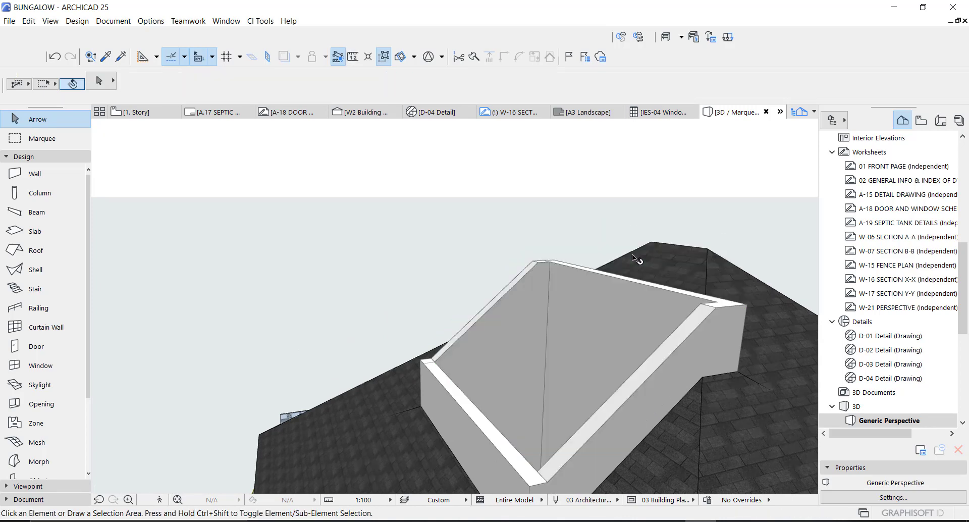
Examine the sloped tops and upper corners of the courtyard walls in 3D
middle_click_drag(511, 328, 395, 262, "shift")
left_click_drag(394, 262, 480, 227)
scroll(480, 226, "up", 4)
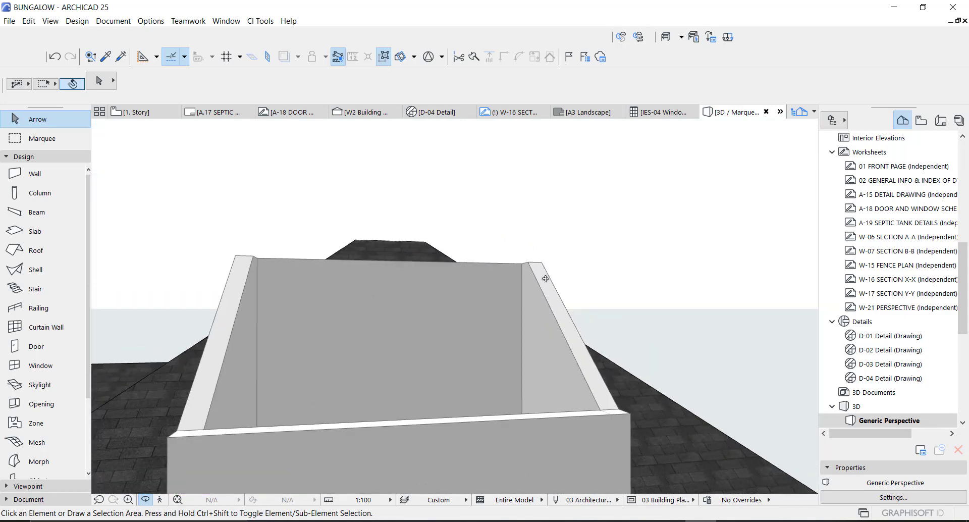
left_click_drag(454, 304, 281, 290)
scroll(210, 277, "up", 1)
left_click_drag(207, 271, 216, 268)
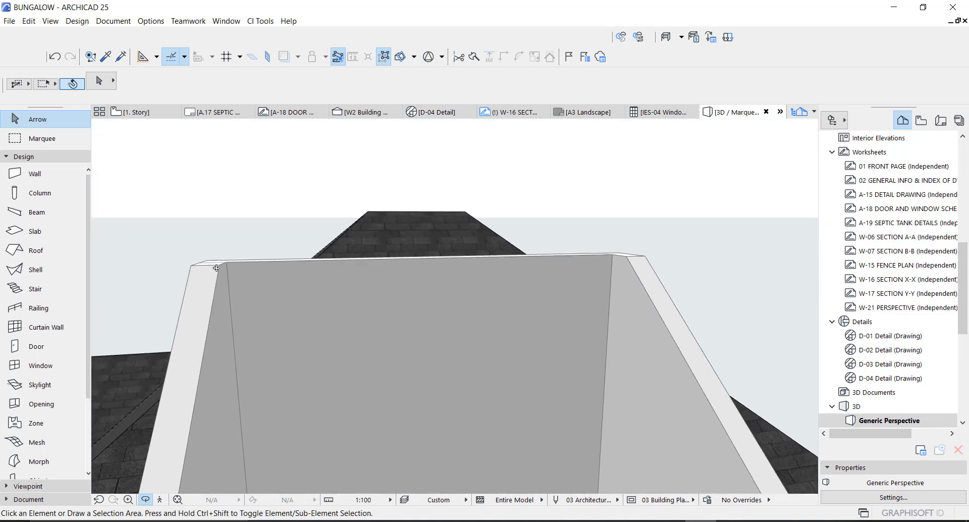
scroll(552, 252, "down", 3)
left_click_drag(490, 308, 360, 257)
scroll(340, 262, "up", 2)
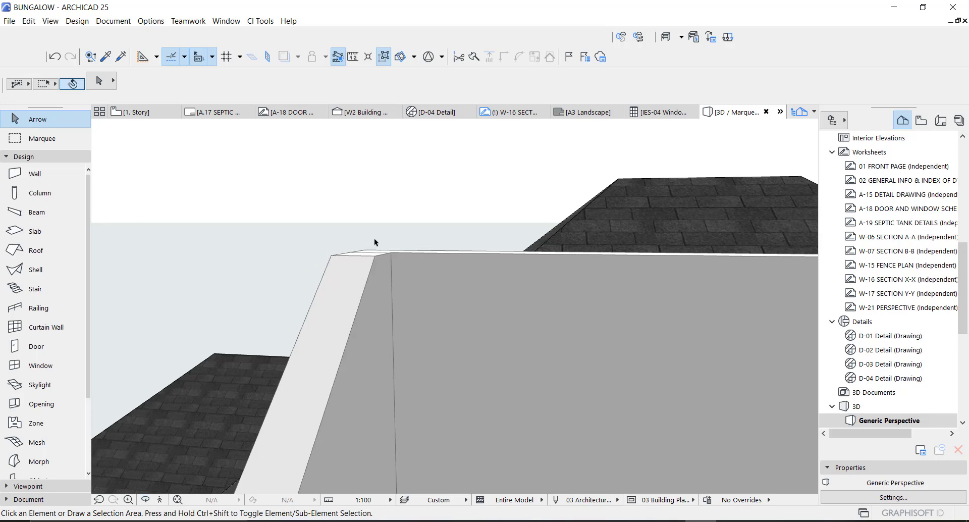
On the 1. Story plan, draw a horizontal elevation line across the courtyard opening, facing down the plan
key("F2")
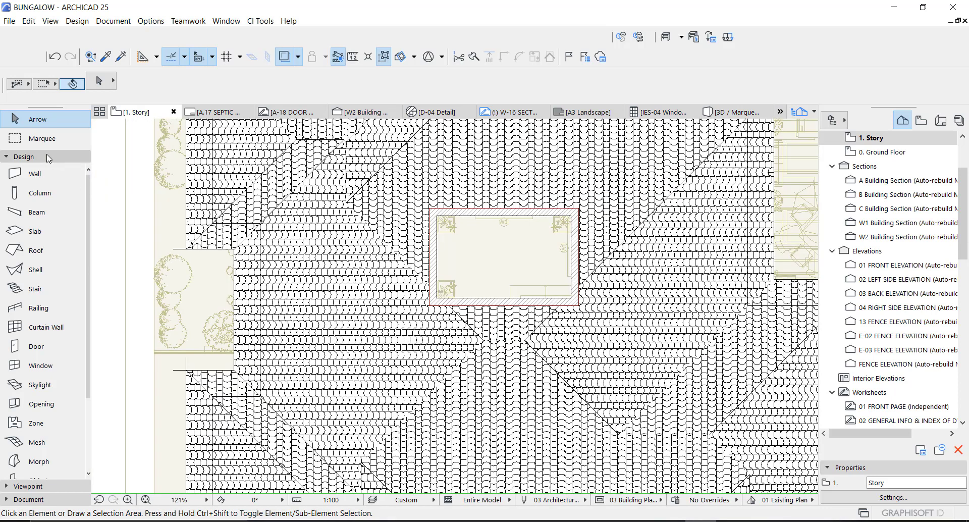
left_click(24, 157)
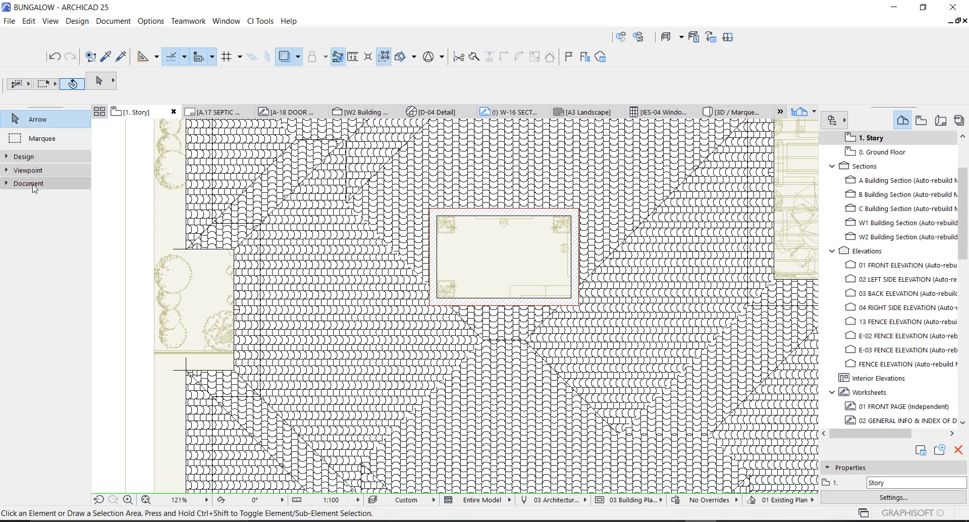
left_click(33, 184)
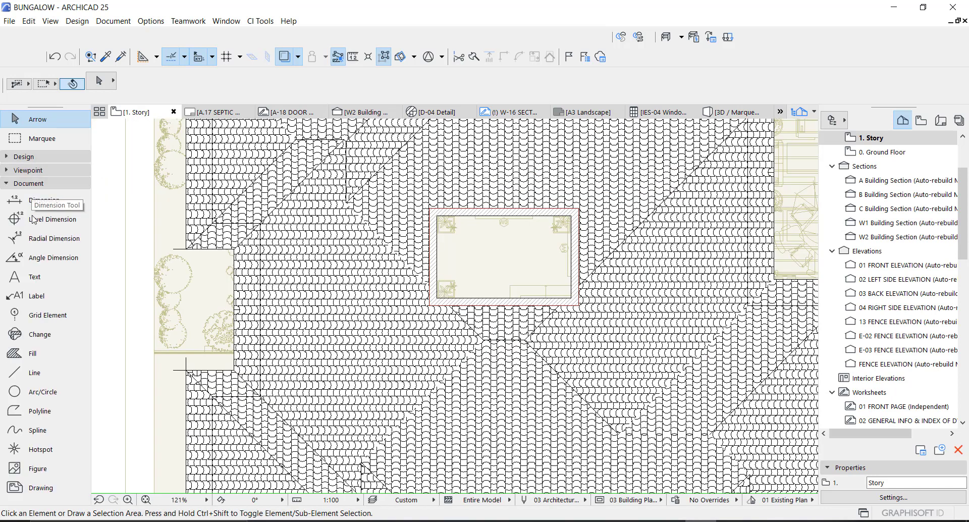
left_click(30, 170)
left_click(42, 206)
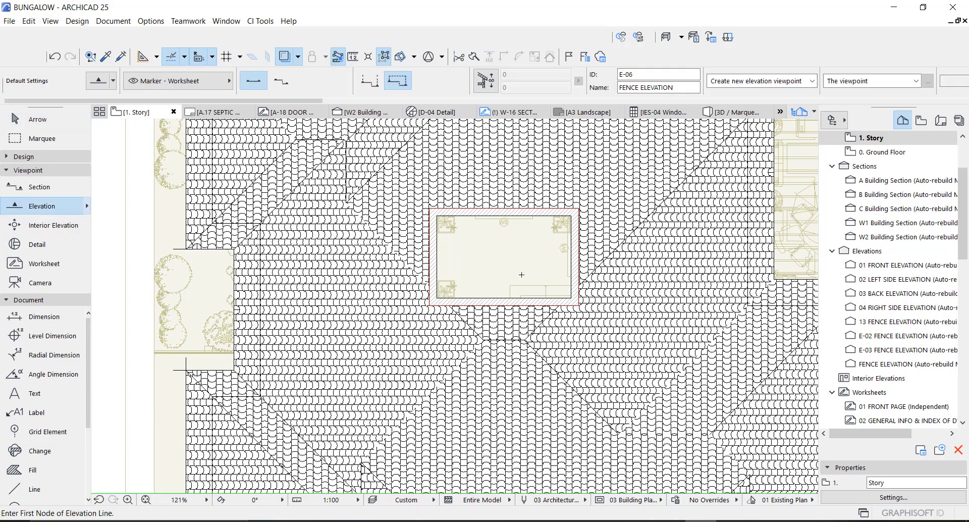
scroll(341, 268, "up", 3)
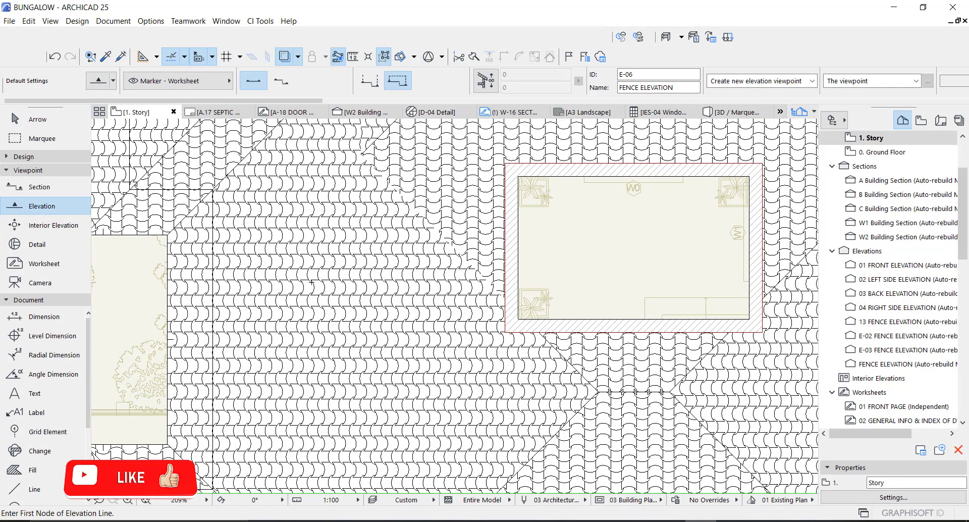
scroll(310, 286, "down", 3)
left_click(289, 281)
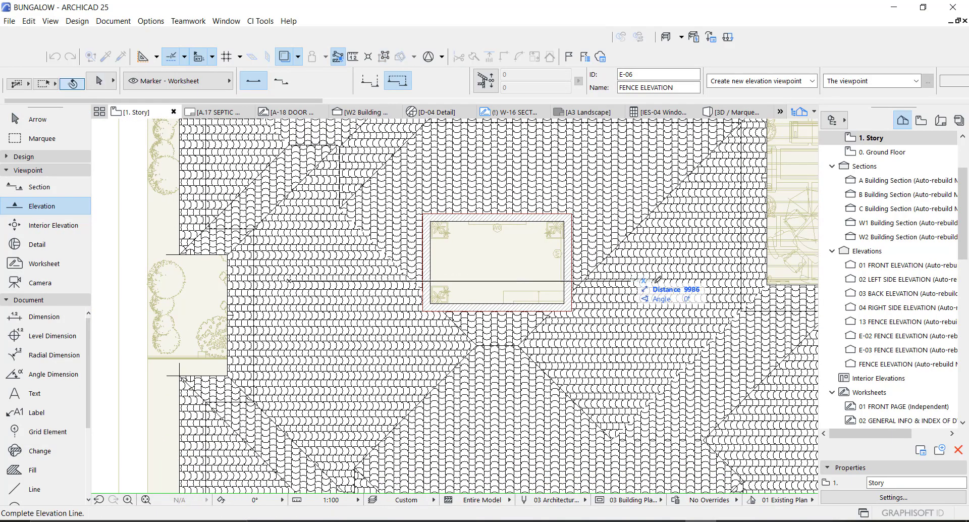
left_click(760, 281)
left_click(533, 286)
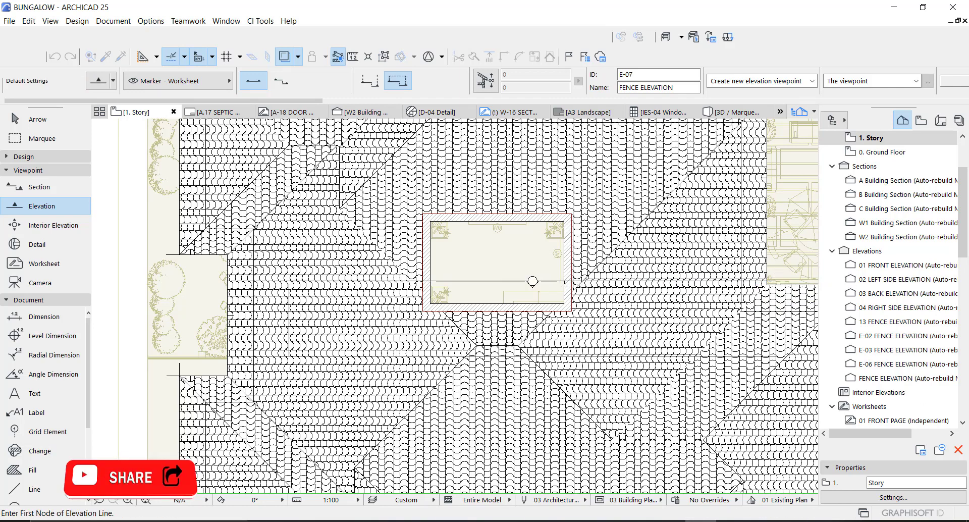
key("Escape")
Select the new elevation line through the courtyard and open its elevation view
left_click(553, 281)
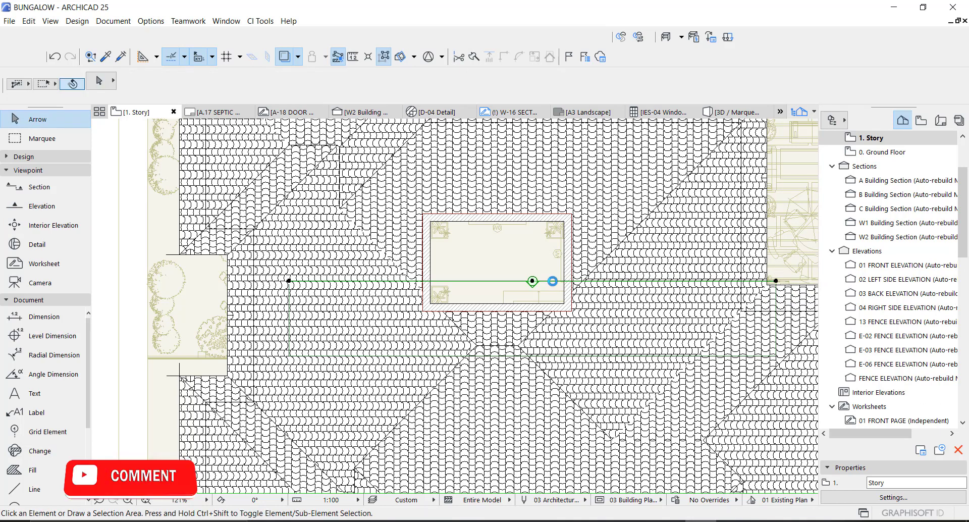
left_click(555, 284)
scroll(554, 280, "up", 3)
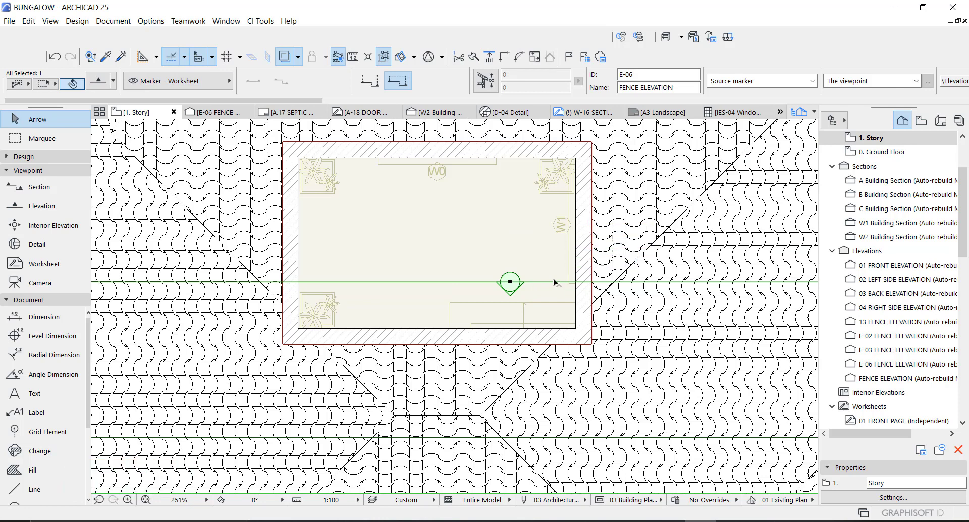
right_click(553, 280)
left_click(608, 234)
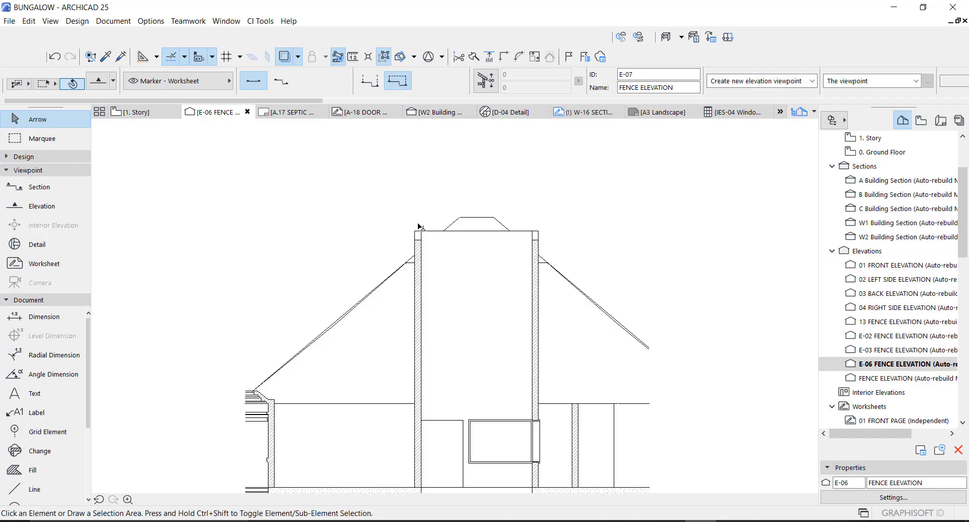
Draw a rectangular morph on top of the courtyard wall at the elevation's left, matching the wall's 225 width and about 100 high
scroll(416, 231, "up", 10)
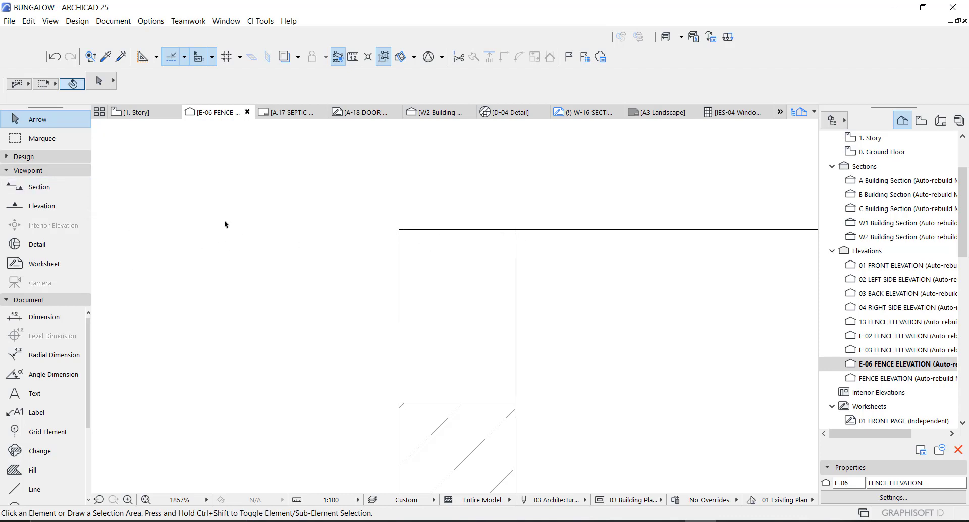
left_click(24, 156)
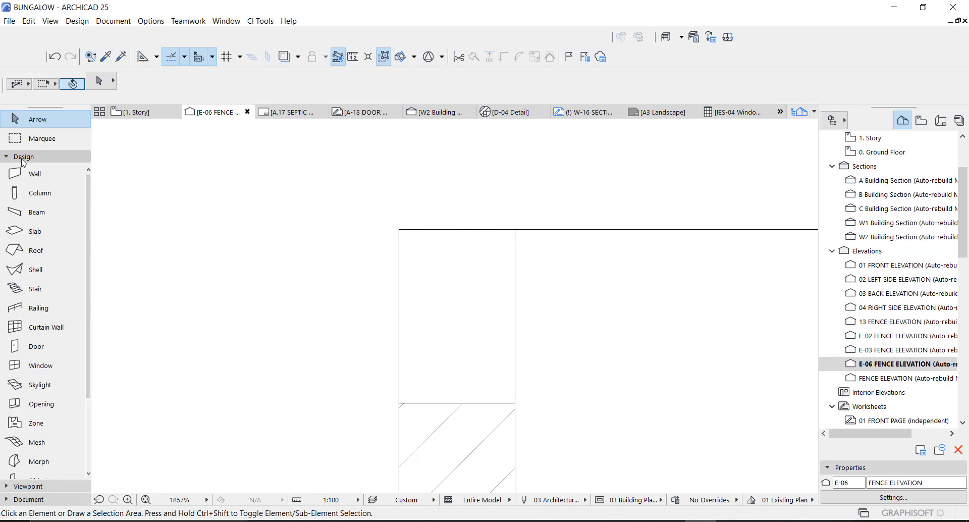
left_click(38, 460)
scroll(400, 227, "up", 2)
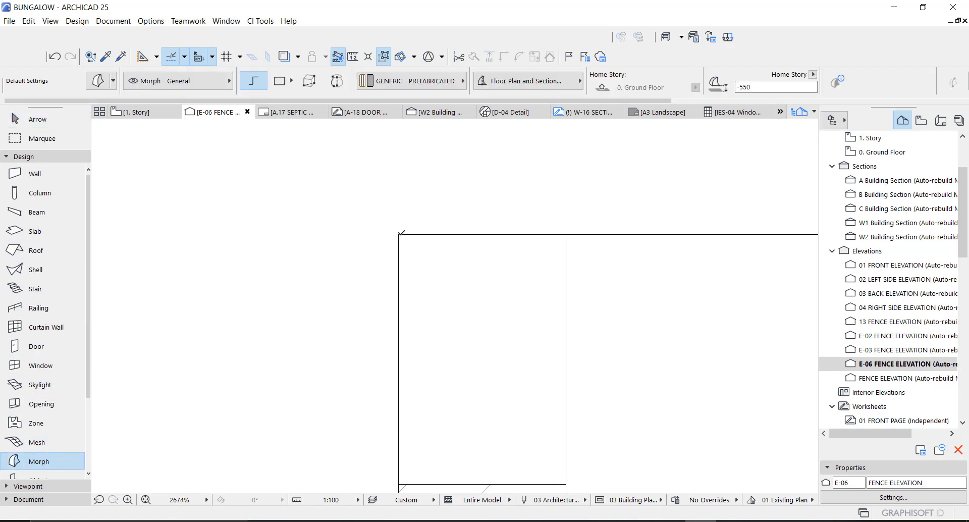
left_click(398, 235)
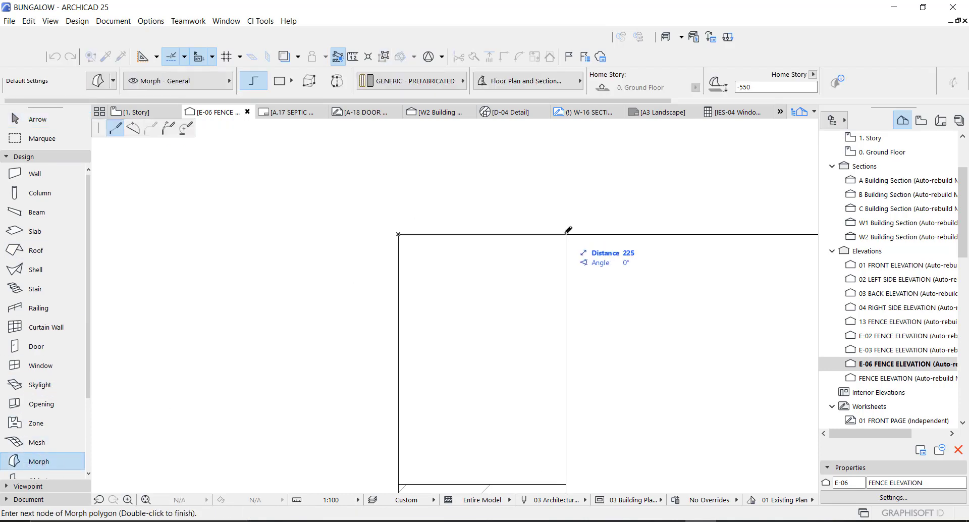
left_click(279, 81)
key("Escape")
middle_click_drag(563, 226, 541, 338)
left_click(376, 346)
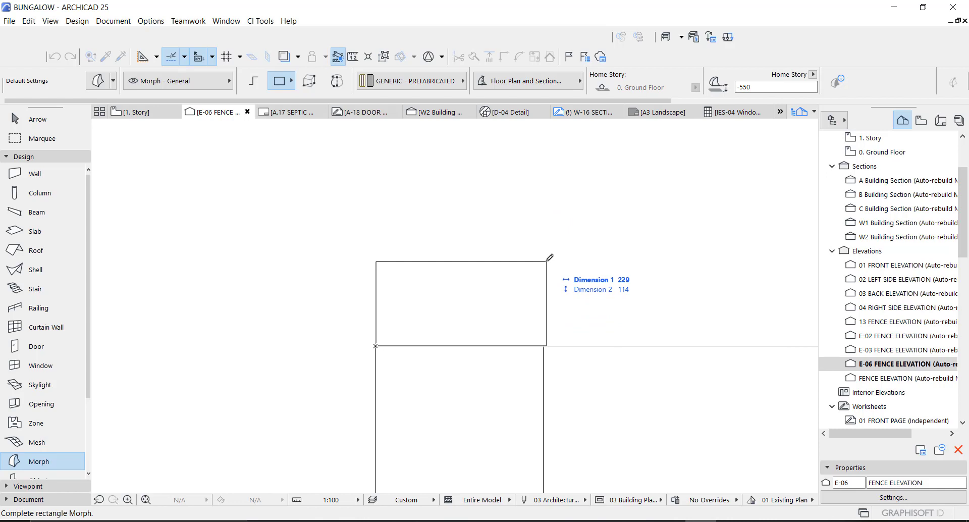
key("Tab")
key("Tab")
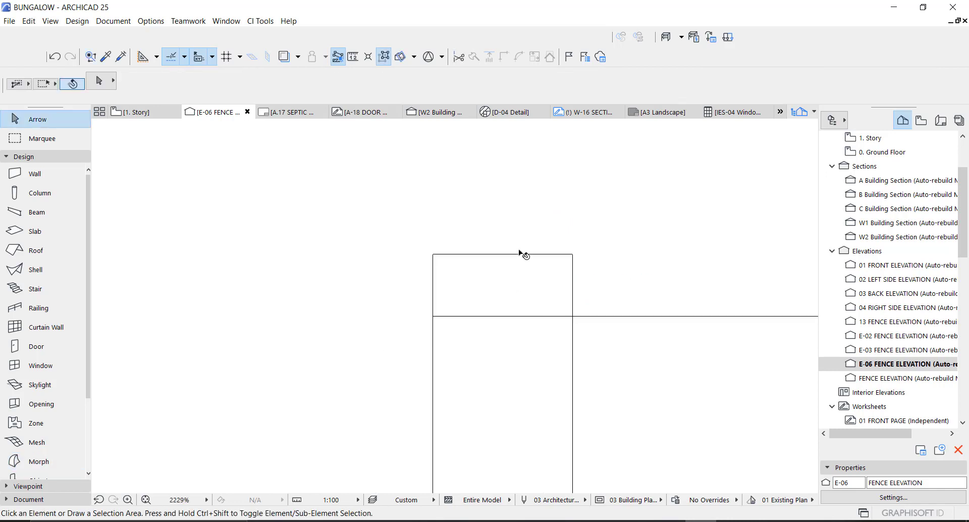
Offset both vertical edges of the rectangular morph outward by 30 to overhang the wall faces
scroll(508, 260, "up", 3)
scroll(449, 343, "up", 2)
left_click(468, 233)
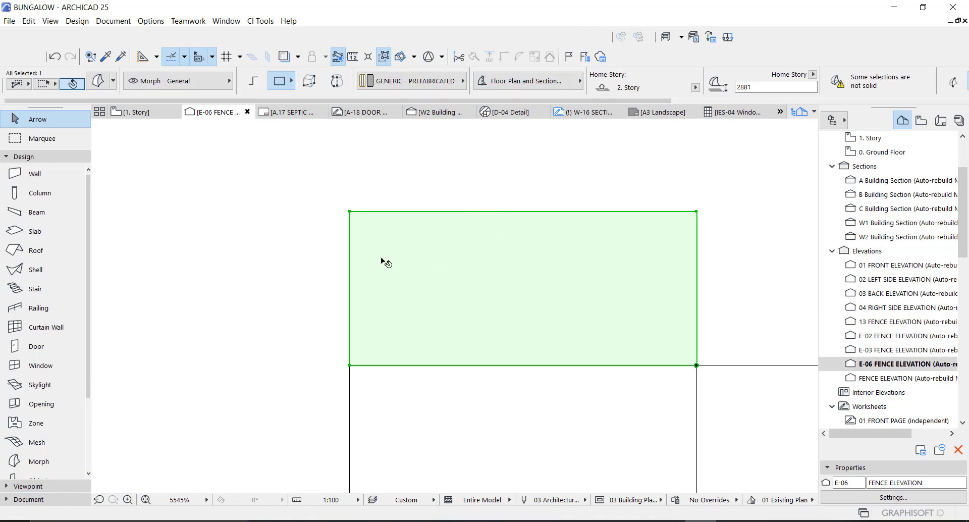
left_click(350, 239)
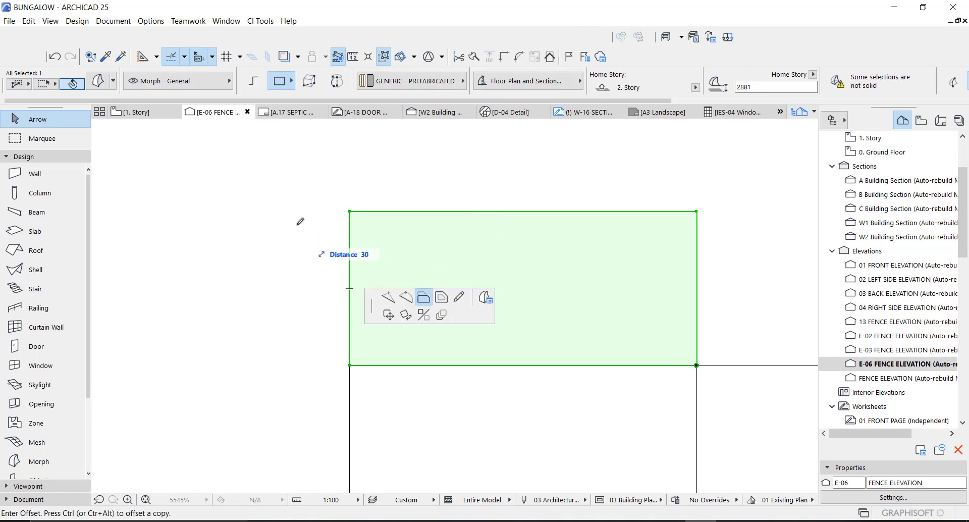
type("30")
key("Return")
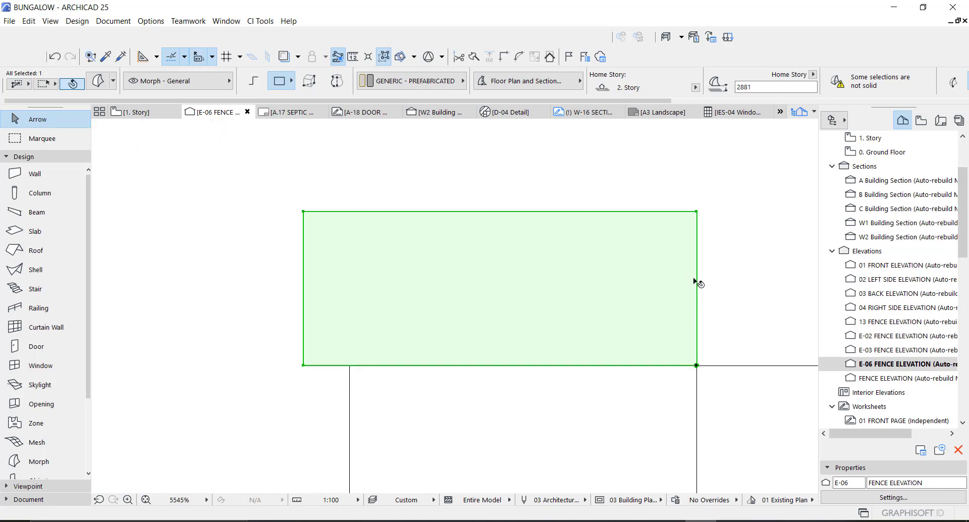
left_click(697, 275)
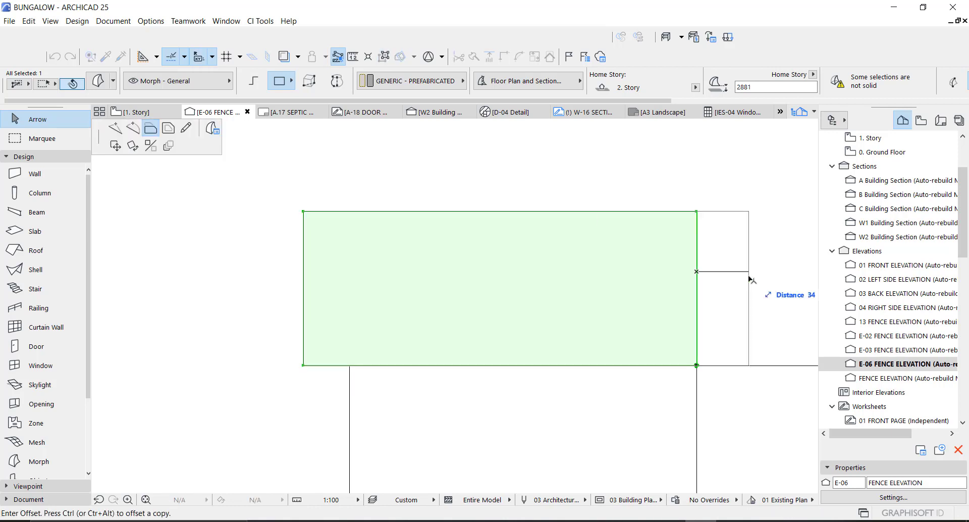
type("30")
key("Return")
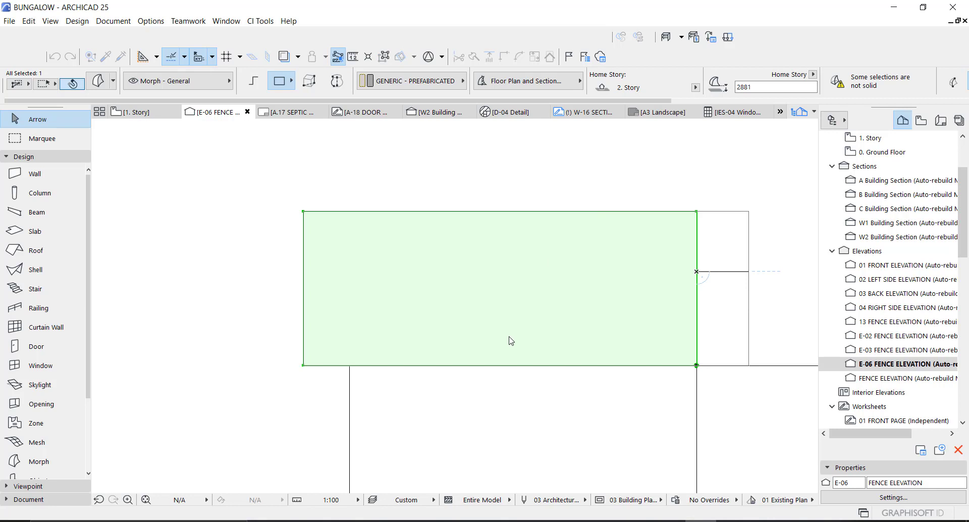
Add a node at the midpoint of the morph's top edge and raise it about 54 to form a peak
scroll(505, 379, "down", 4)
scroll(513, 300, "up", 3)
left_click(512, 299)
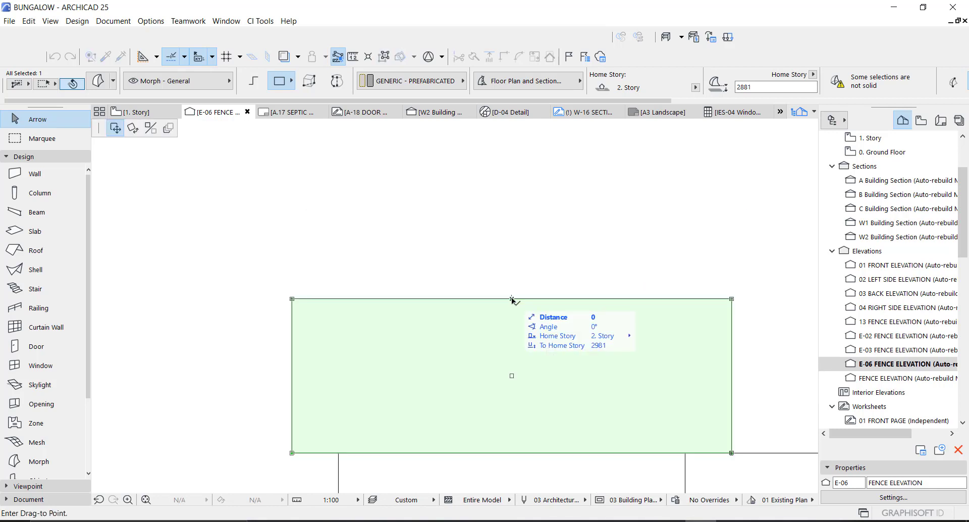
key("Escape")
left_click(520, 300)
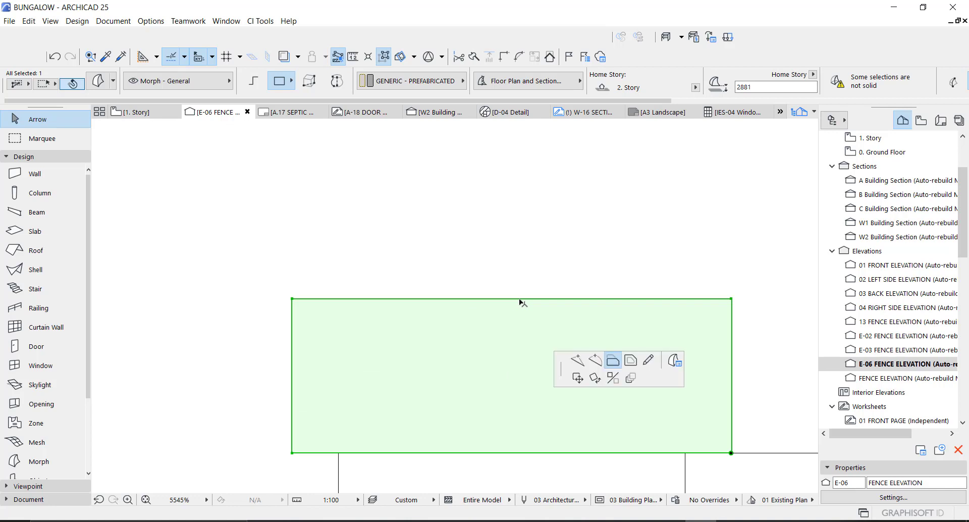
left_click(176, 158)
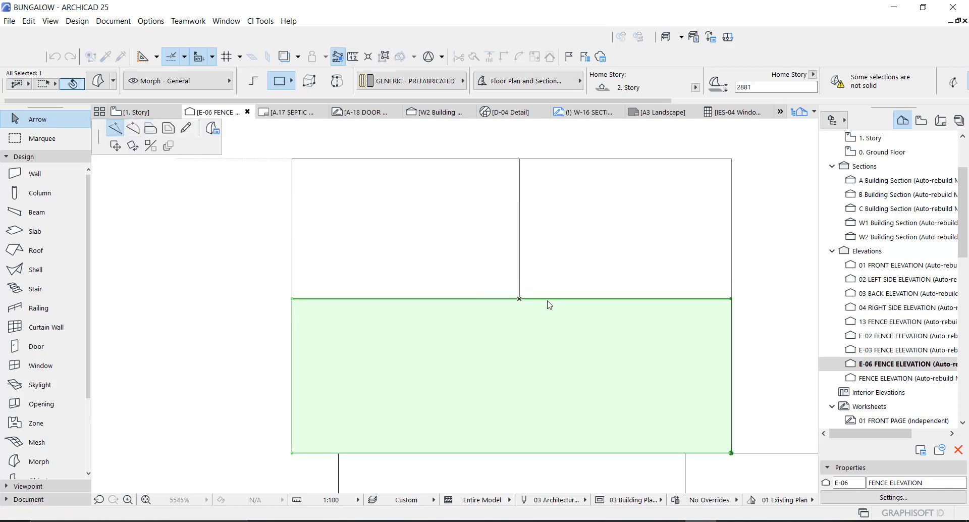
left_click(512, 298)
left_click(512, 299)
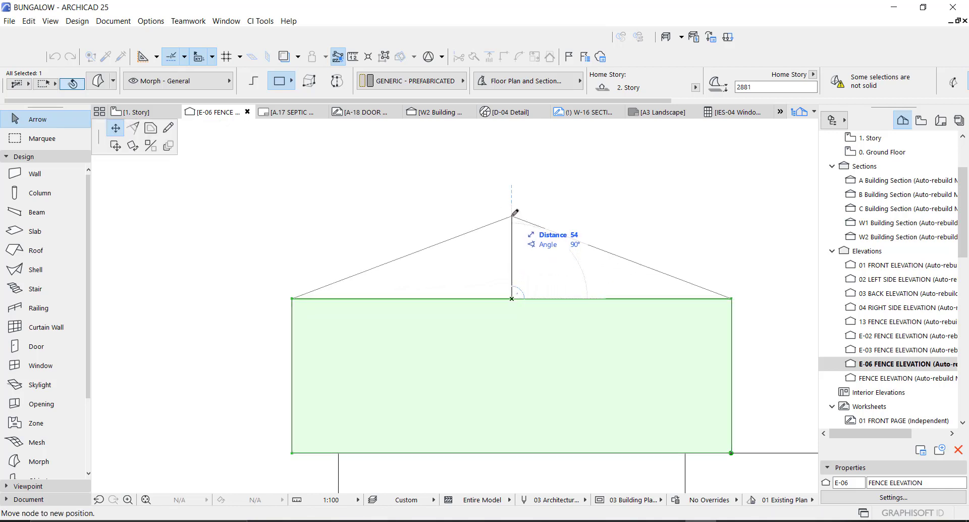
left_click(514, 212)
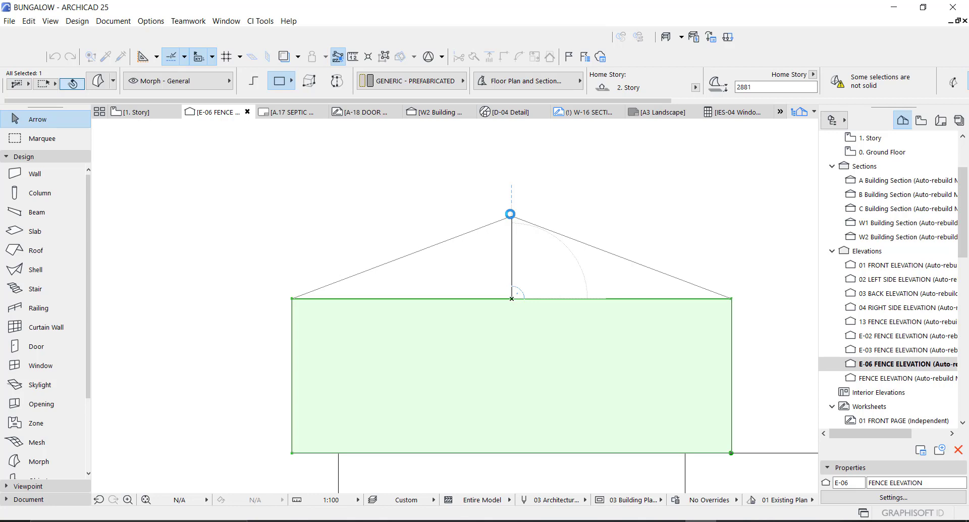
Fillet both upper side corners and the peak of the coping morph profile to round them
scroll(526, 298, "down", 5)
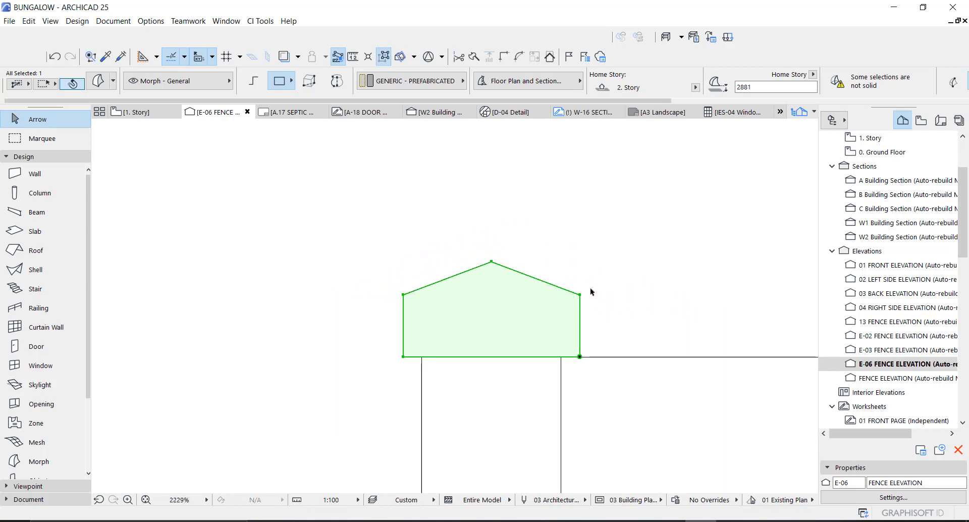
scroll(407, 302, "up", 3)
left_click(399, 298)
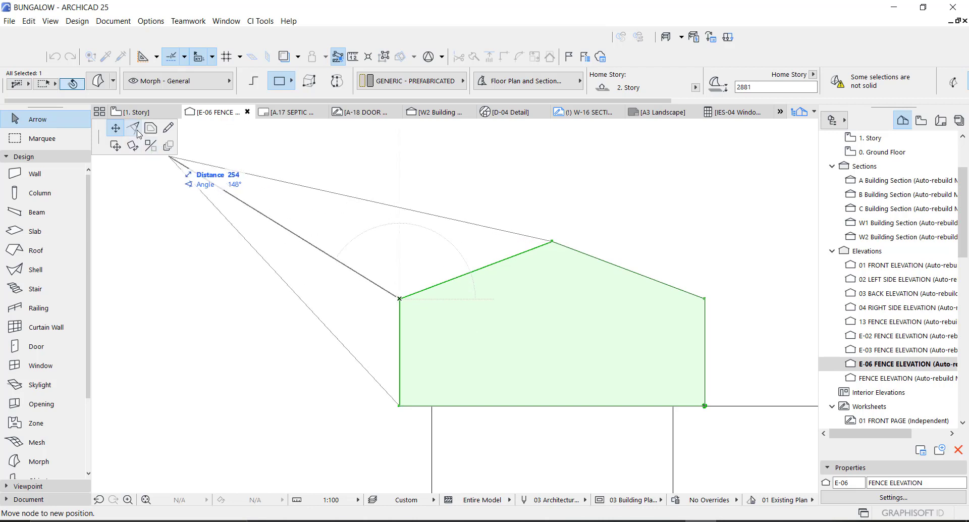
left_click(138, 132)
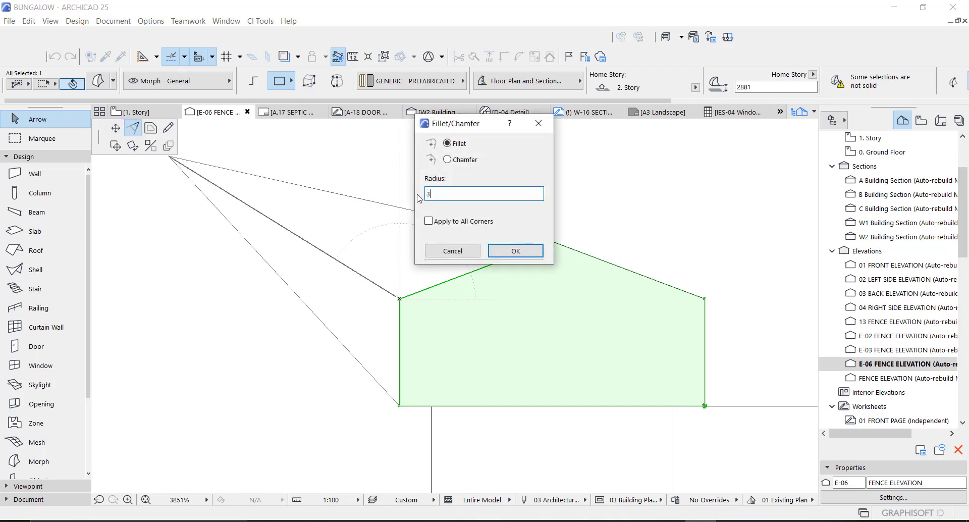
left_click(507, 251)
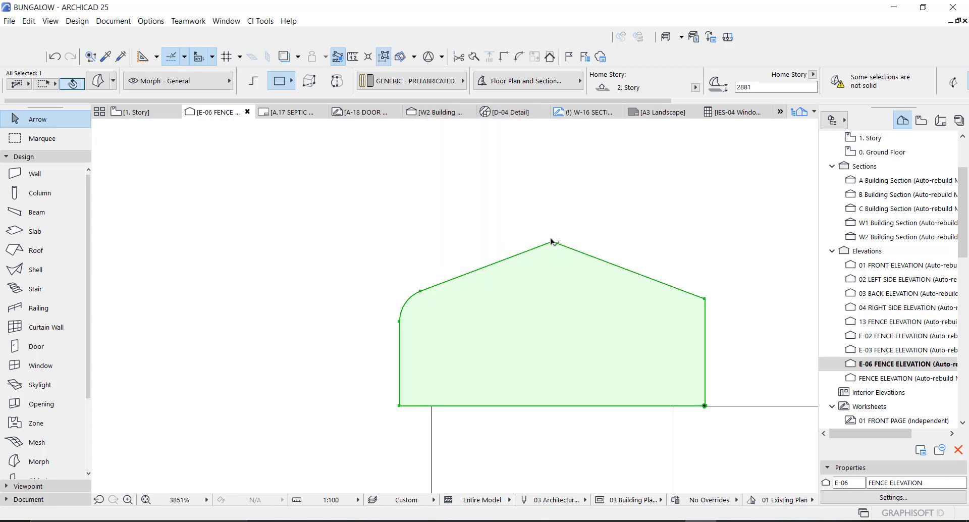
left_click(553, 243)
left_click(627, 301)
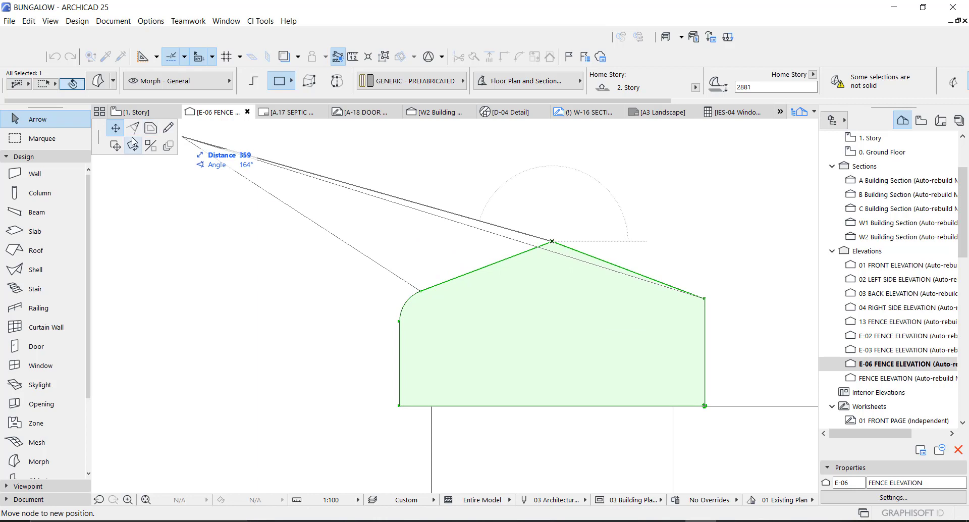
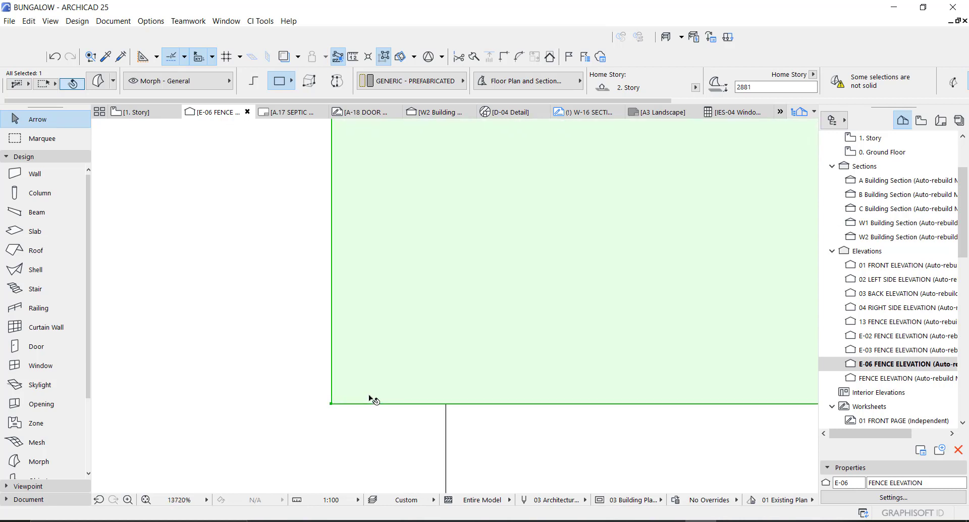
Add nodes on the morph profile's bottom edge at the points where it meets the two wall faces
scroll(447, 404, "up", 3)
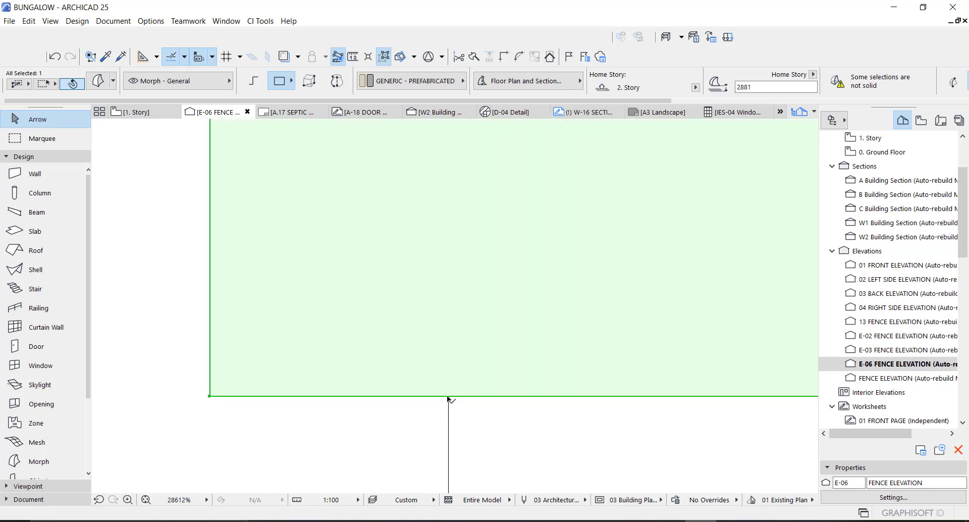
scroll(448, 368, "down", 2)
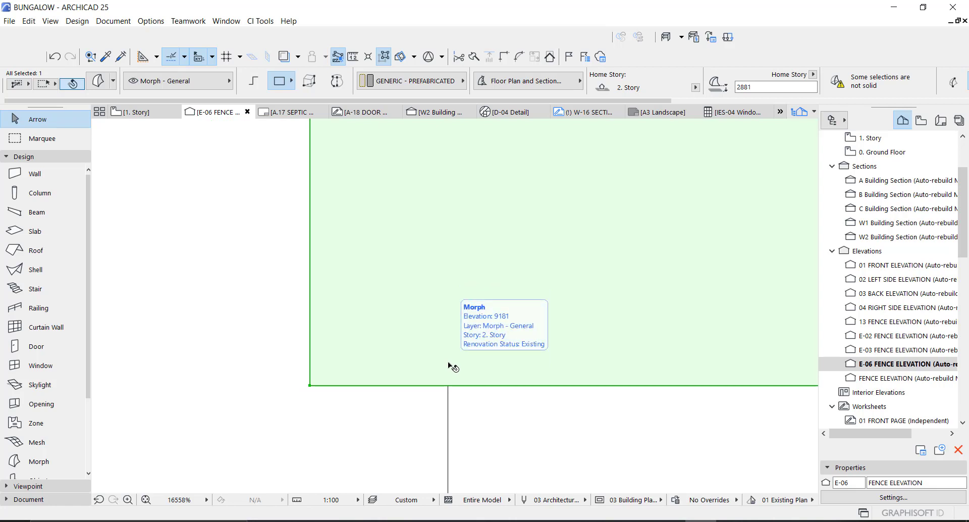
left_click(438, 386)
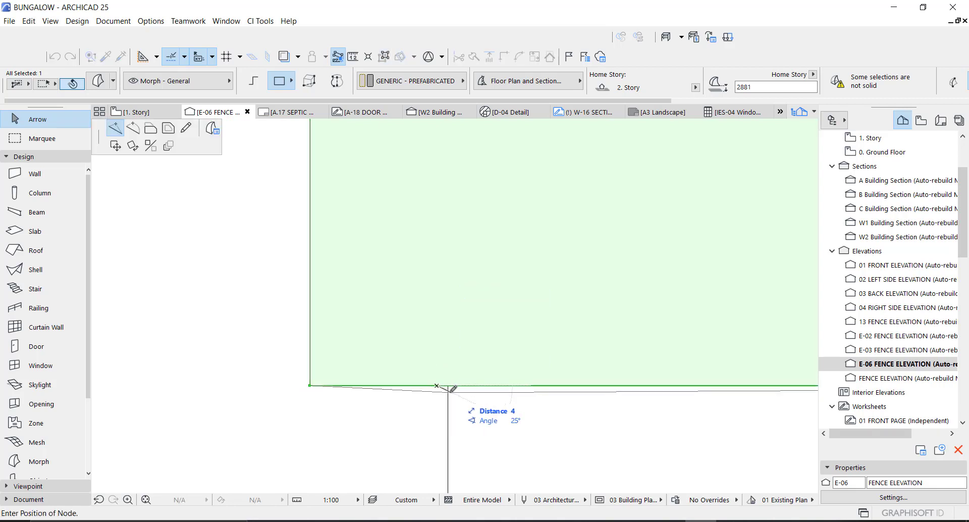
key("Escape")
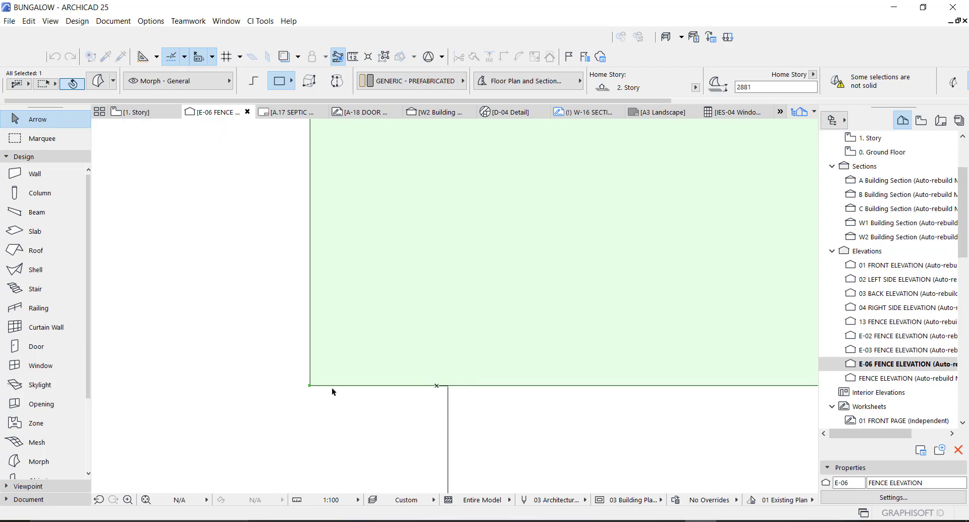
scroll(324, 379, "down", 5)
scroll(674, 395, "up", 3)
scroll(662, 366, "up", 3)
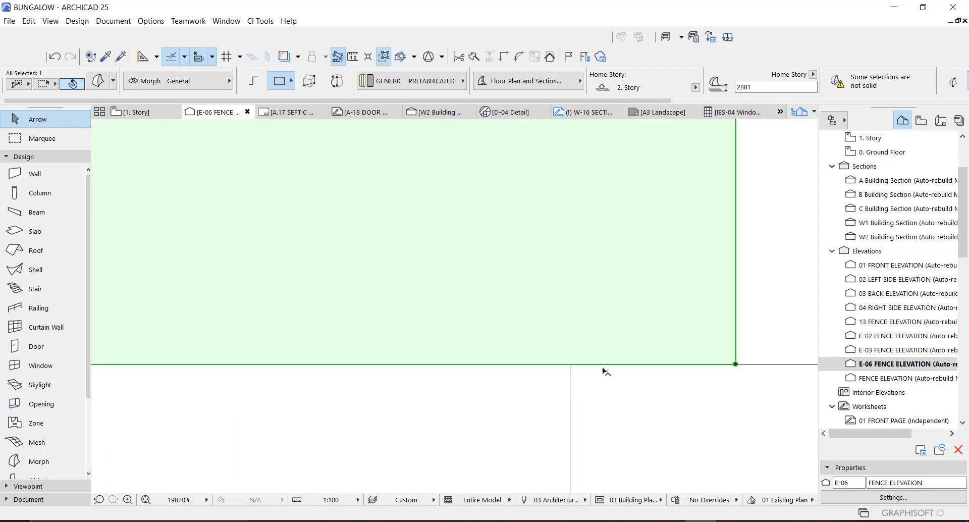
left_click(586, 365)
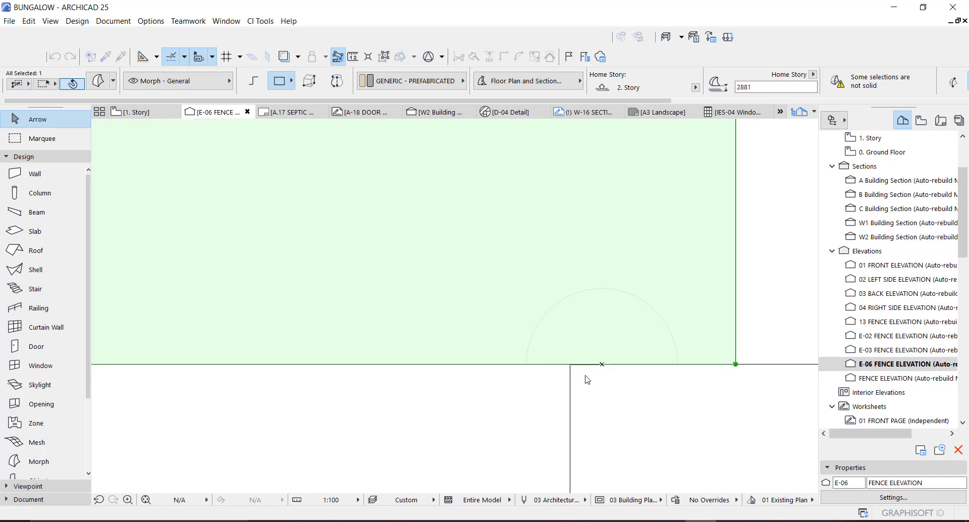
Override the coping morph's surface with glossy white paint
scroll(577, 316, "down", 10)
double_click(453, 297)
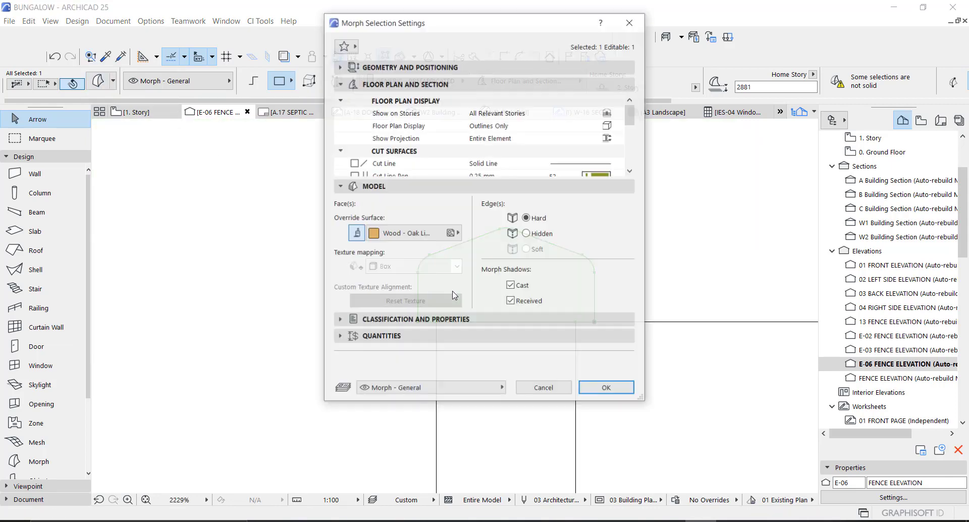
left_click(404, 233)
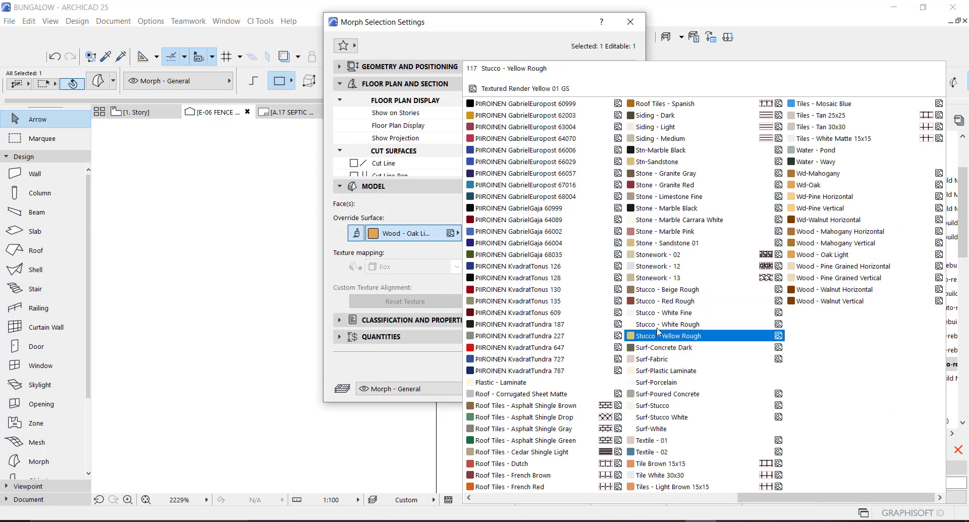
scroll(646, 415, "up", 3)
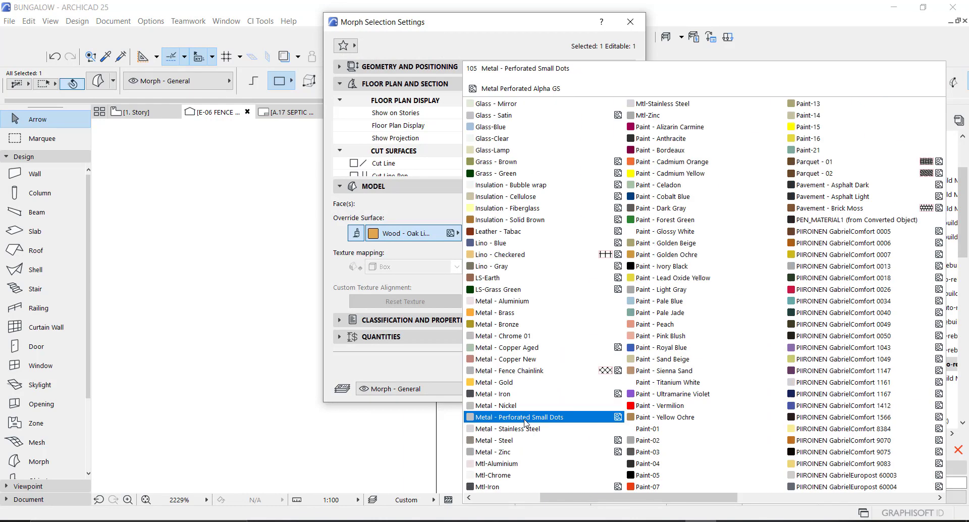
left_click(661, 237)
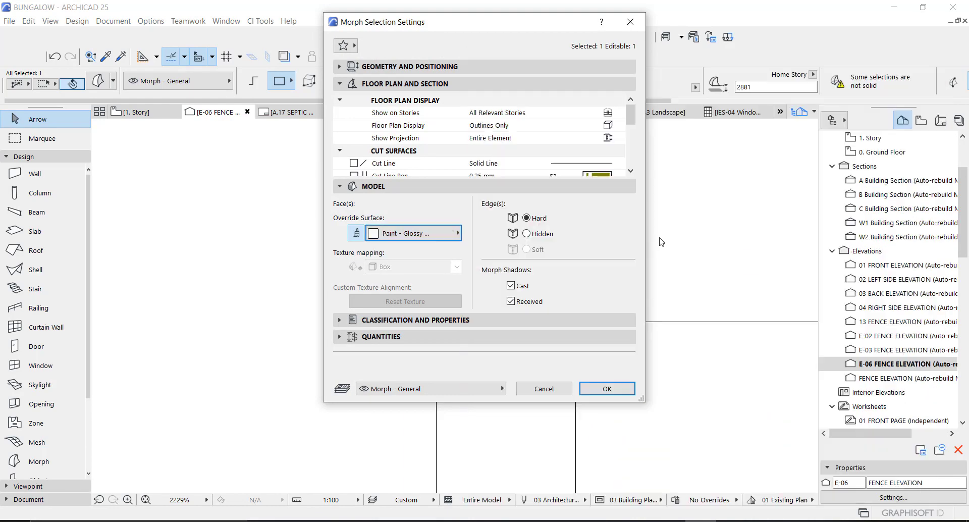
left_click(623, 390)
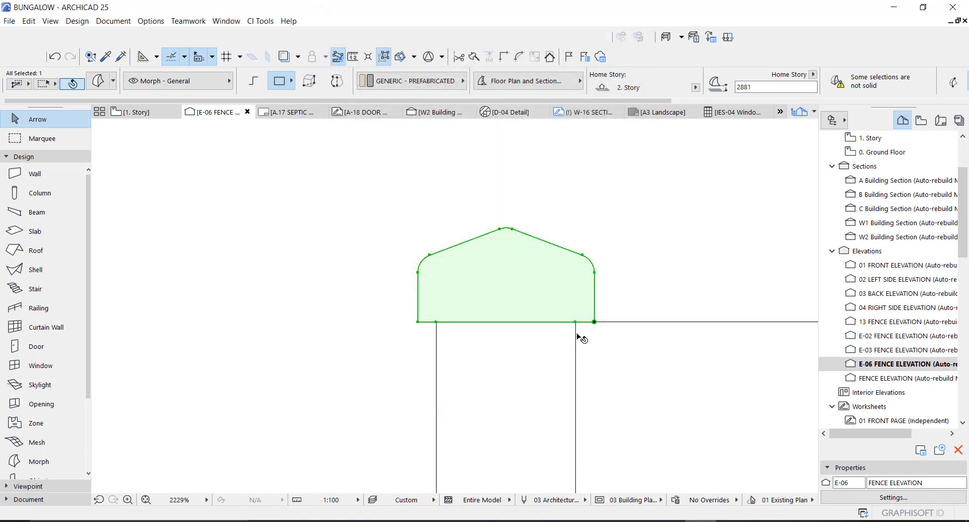
In the 3D view, move the whole coping profile by its bottom-edge node onto the outer wall-top corner where the flat and sloped tops meet
key("F5")
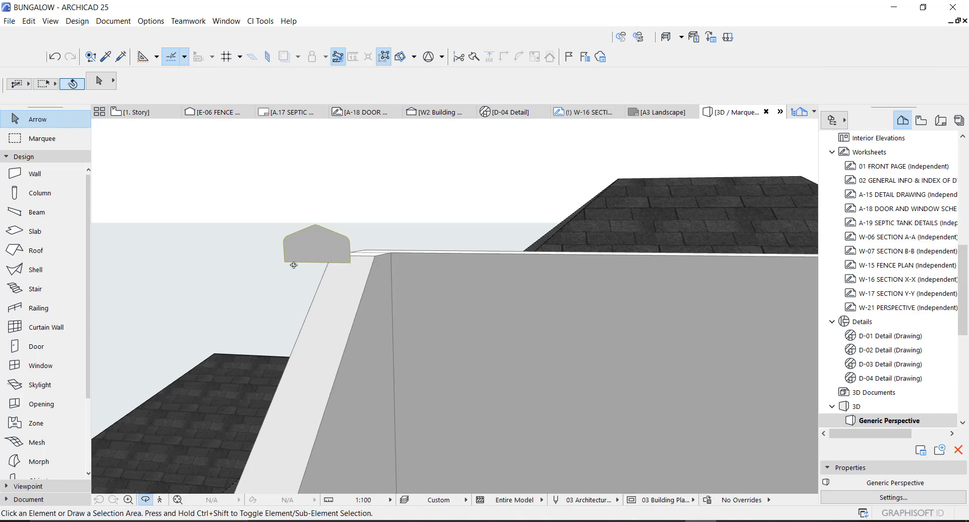
middle_click_drag(347, 270, 638, 303, "shift")
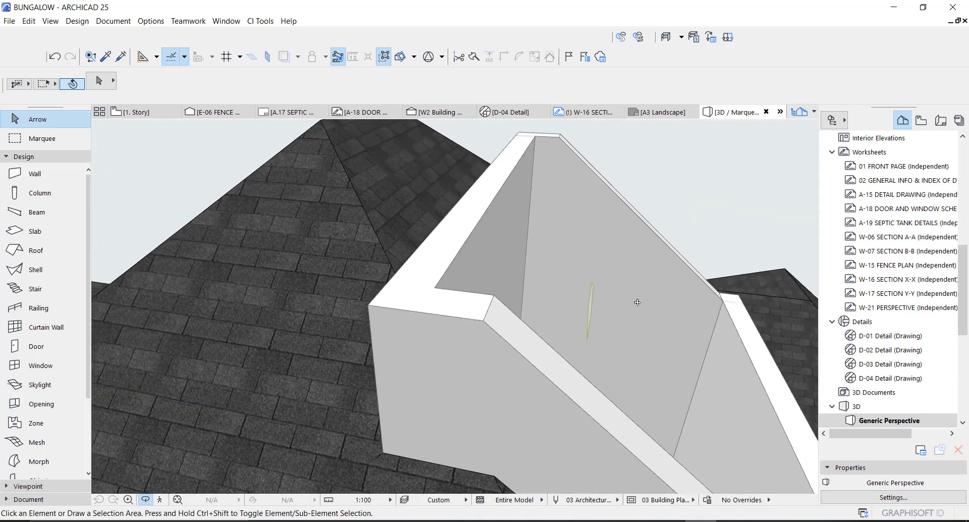
left_click(589, 333)
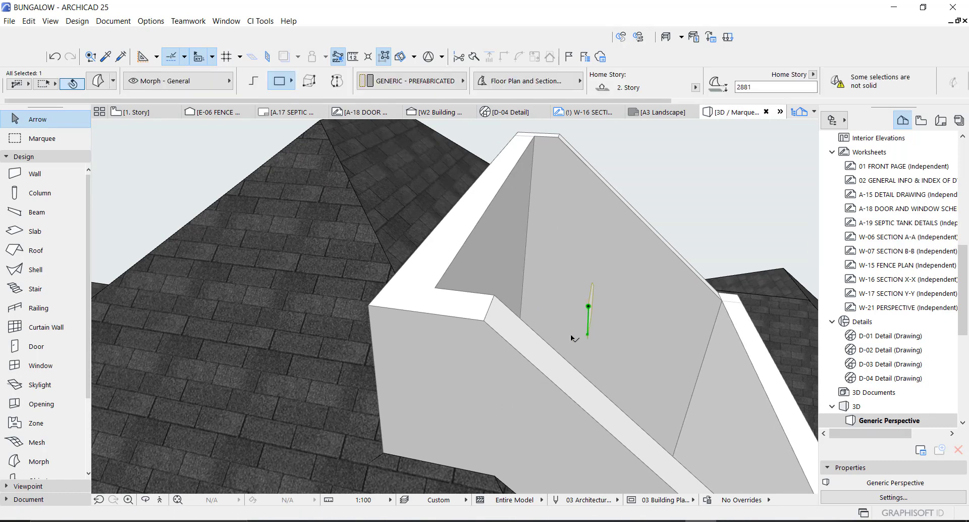
scroll(581, 324, "up", 2)
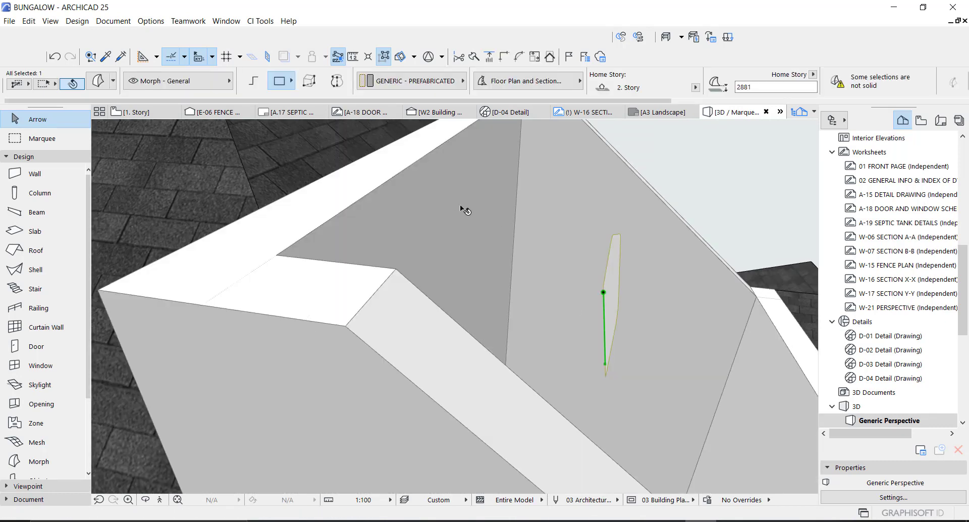
left_click(613, 310)
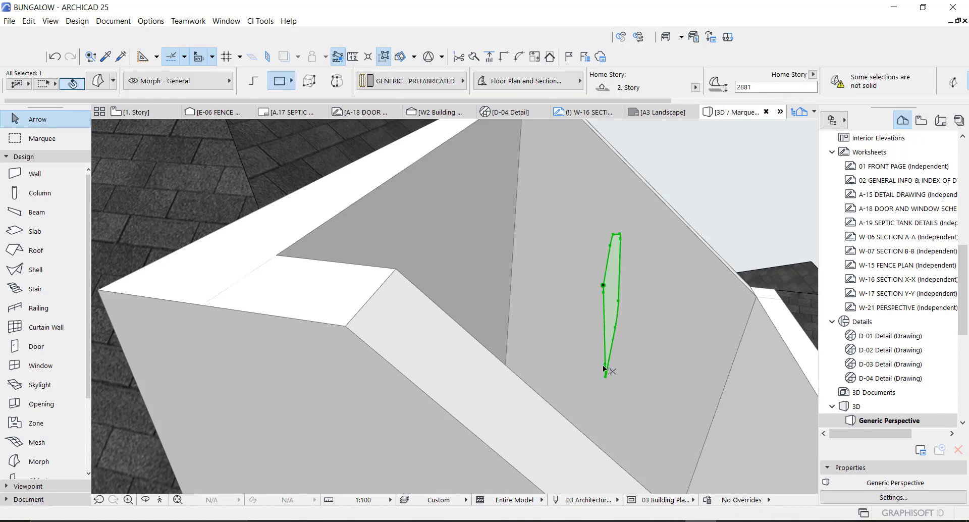
key("ctrl+d")
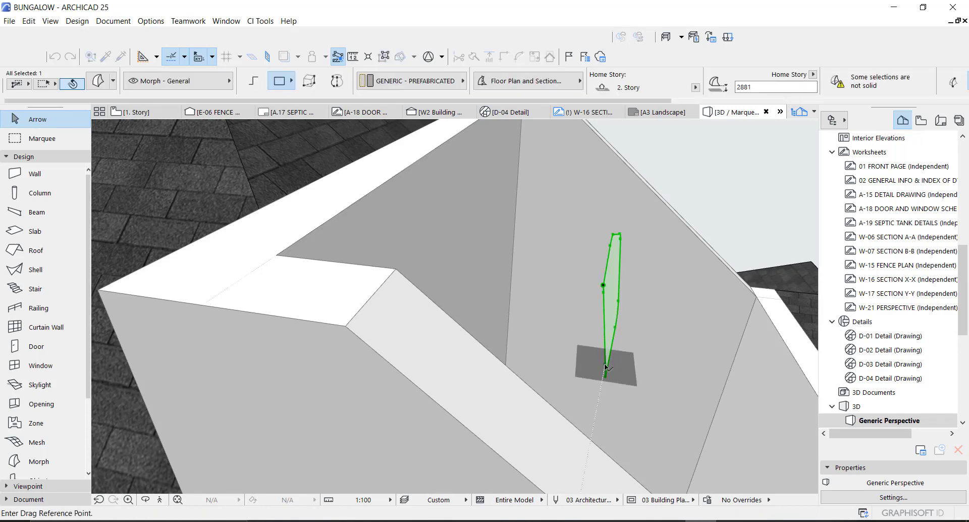
left_click(605, 367)
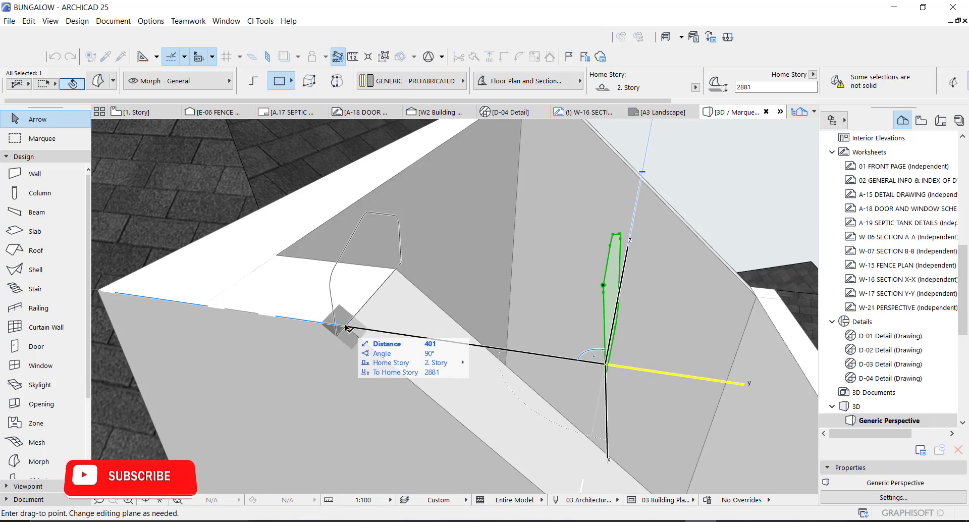
left_click(347, 329)
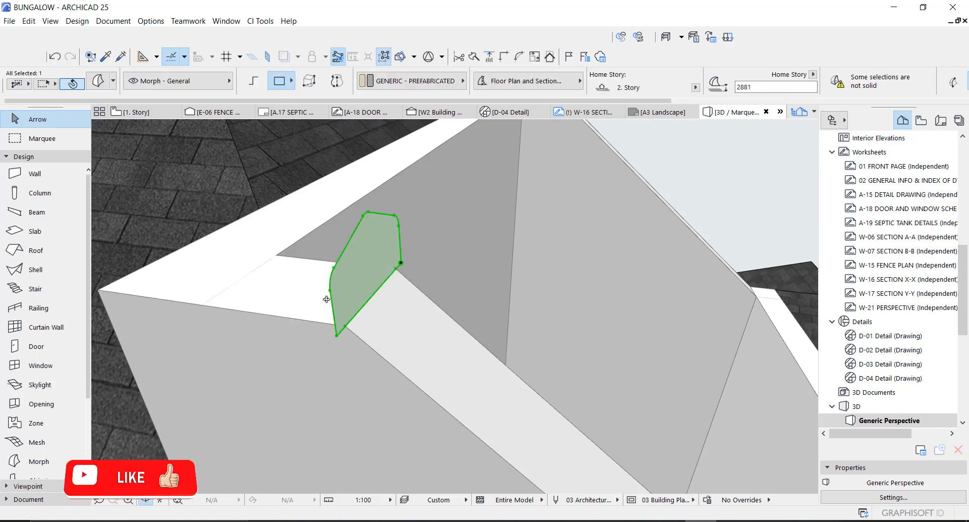
Begin a tube extrusion of the coping profile from its bottom-edge corner node, along the short flat wall top to the adjacent outer corner
scroll(326, 299, "down", 10)
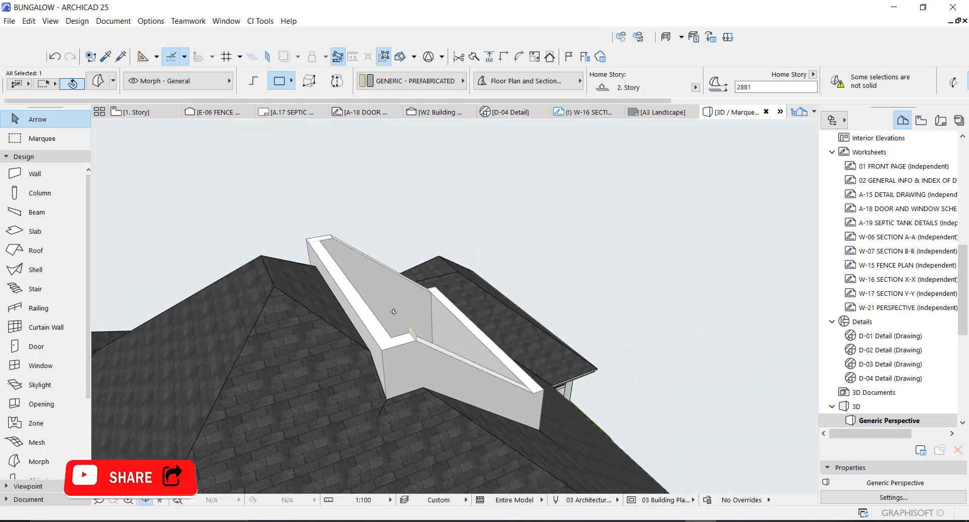
middle_click_drag(394, 311, 369, 229, "shift")
scroll(389, 320, "up", 4)
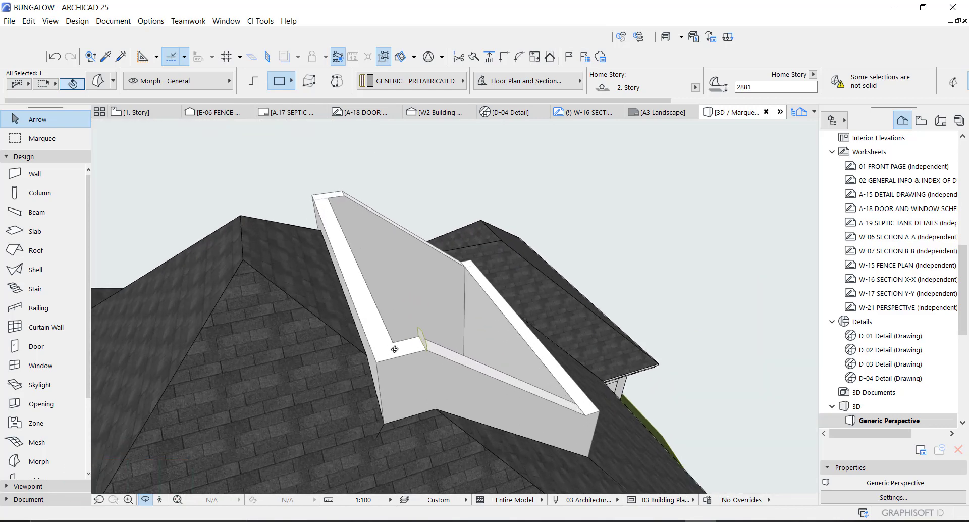
middle_click_drag(452, 344, 482, 344, "shift")
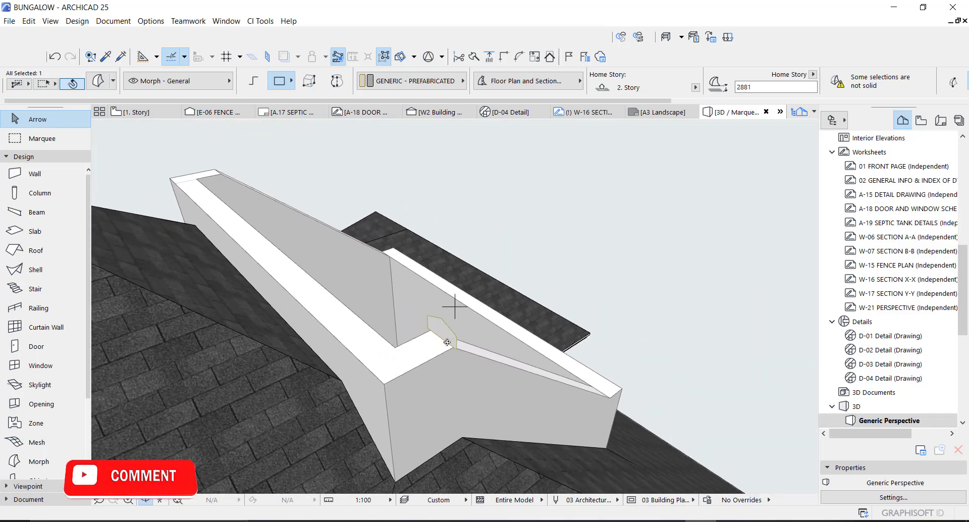
scroll(450, 348, "up", 1)
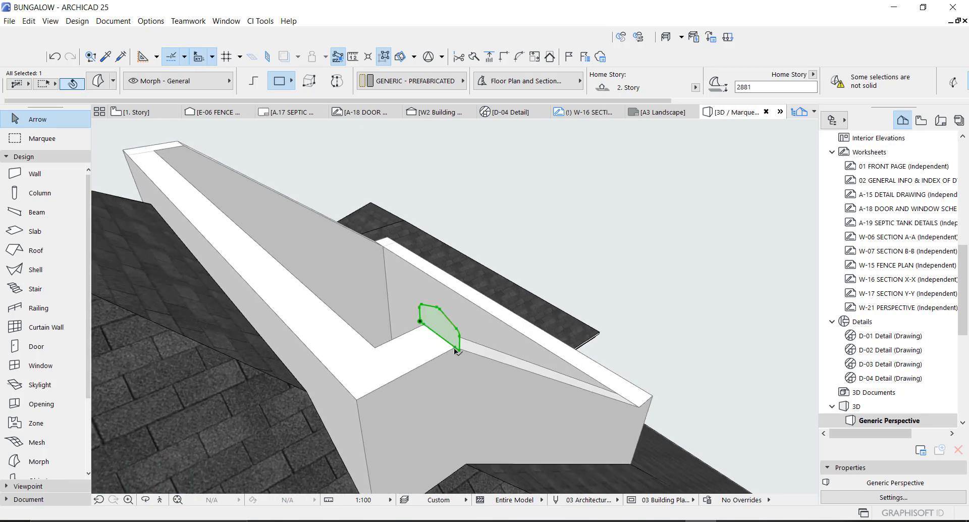
left_click(457, 350)
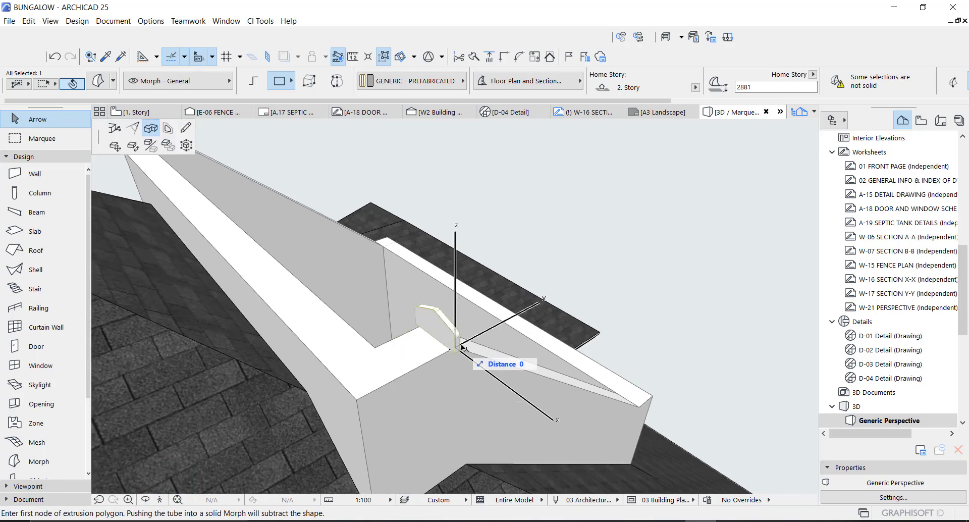
key("Escape")
scroll(442, 356, "up", 1)
scroll(444, 359, "up", 1)
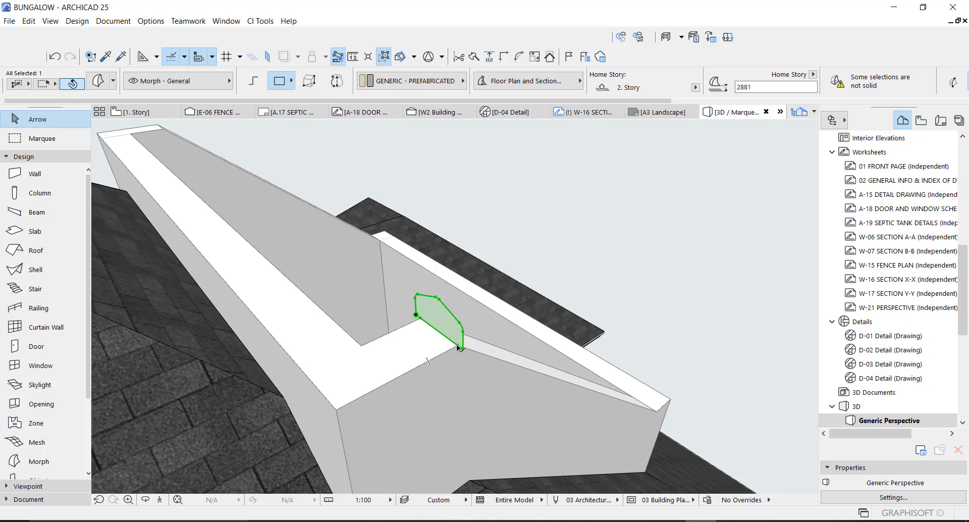
left_click(459, 347)
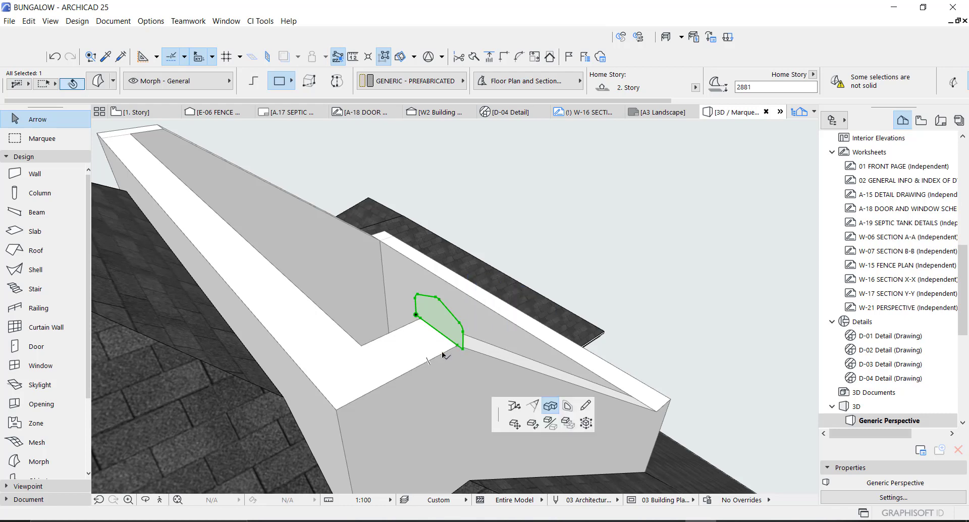
left_click(337, 411)
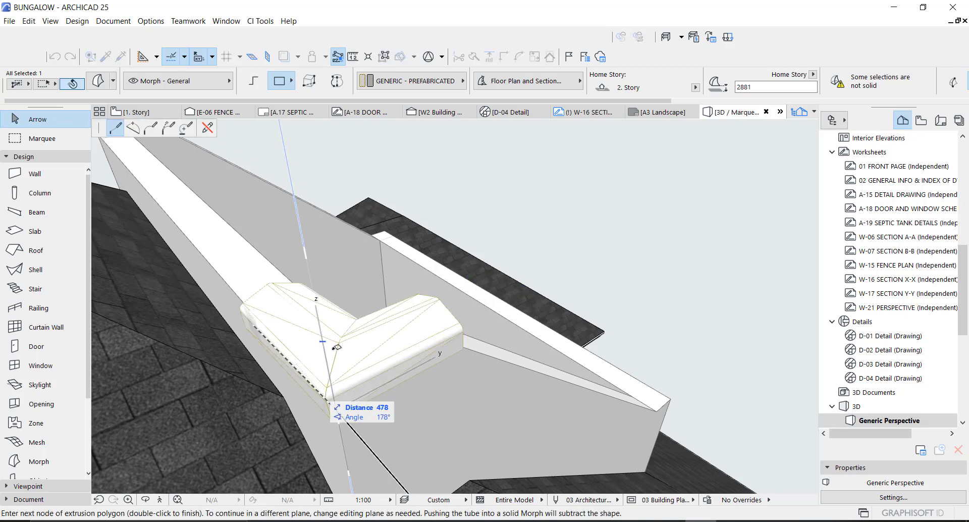
Continue the coping tube along the high wall's outer top edge to its far outer corner
scroll(544, 363, "down", 3)
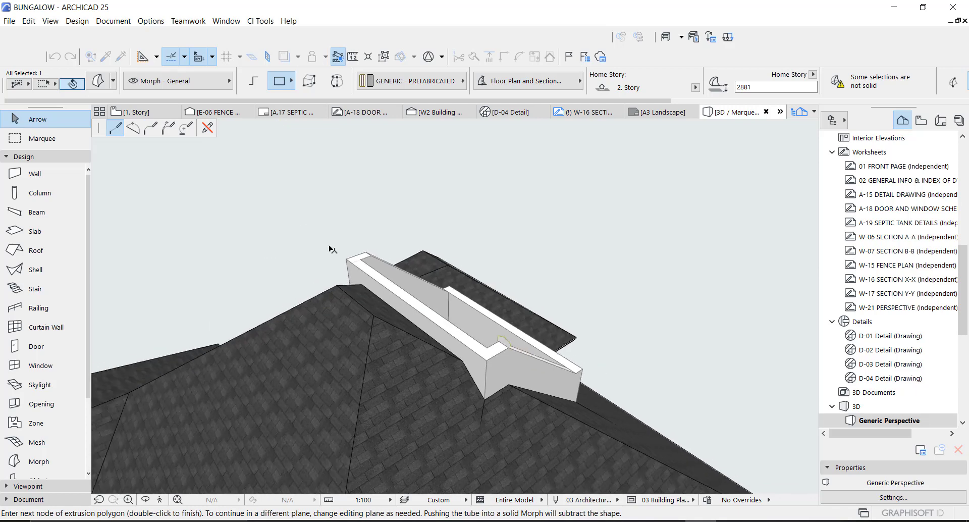
scroll(333, 251, "up", 3)
scroll(362, 258, "up", 2)
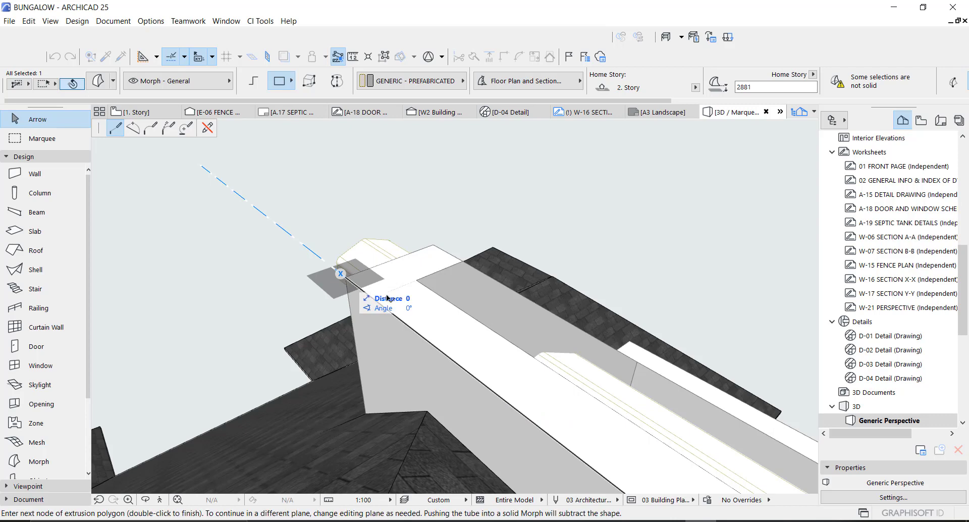
left_click(346, 278)
Turn the coping tube around the high wall's far corner and run it 496 mm to where the opposite sloped wall top begins
middle_click_drag(378, 293, 662, 320, "shift")
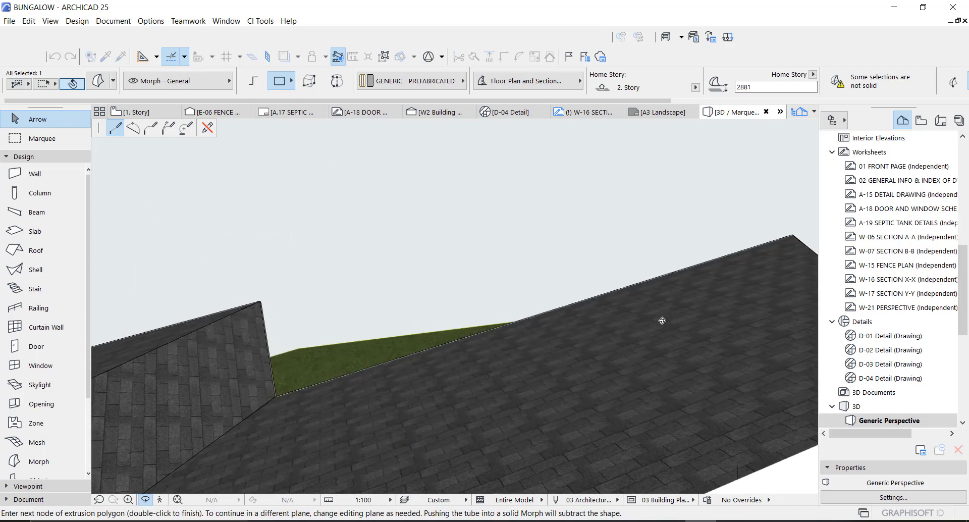
scroll(470, 256, "down", 3)
middle_click_drag(471, 255, 510, 324, "shift")
middle_click_drag(516, 359, 639, 288, "shift")
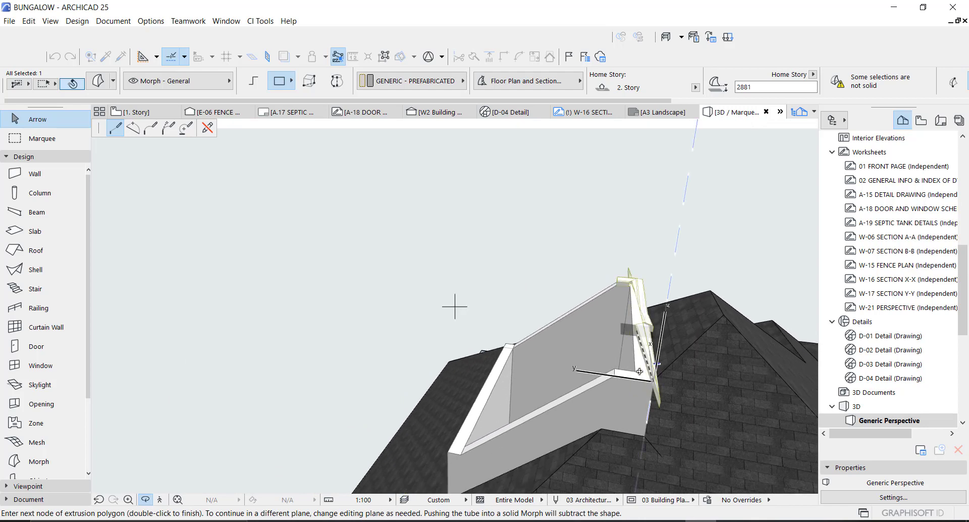
scroll(656, 387, "up", 1)
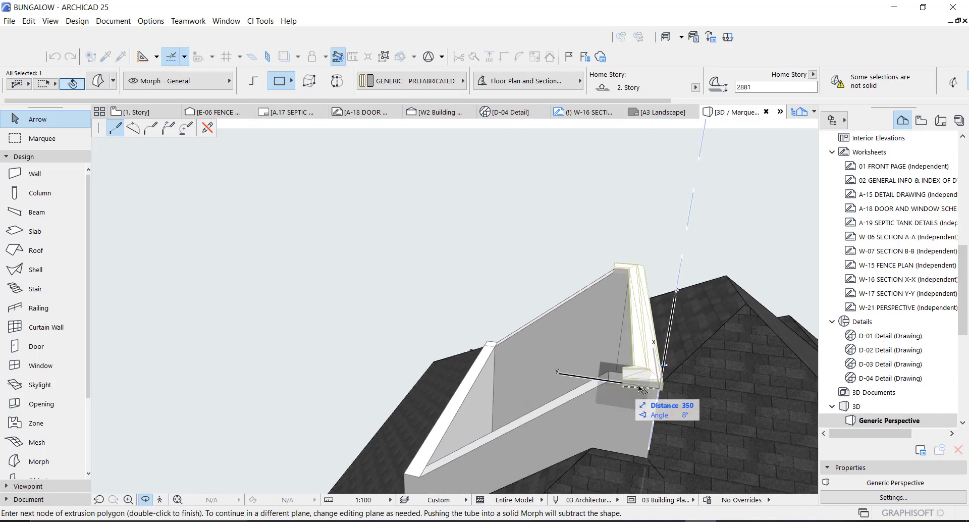
double_click(630, 389)
left_click(631, 388)
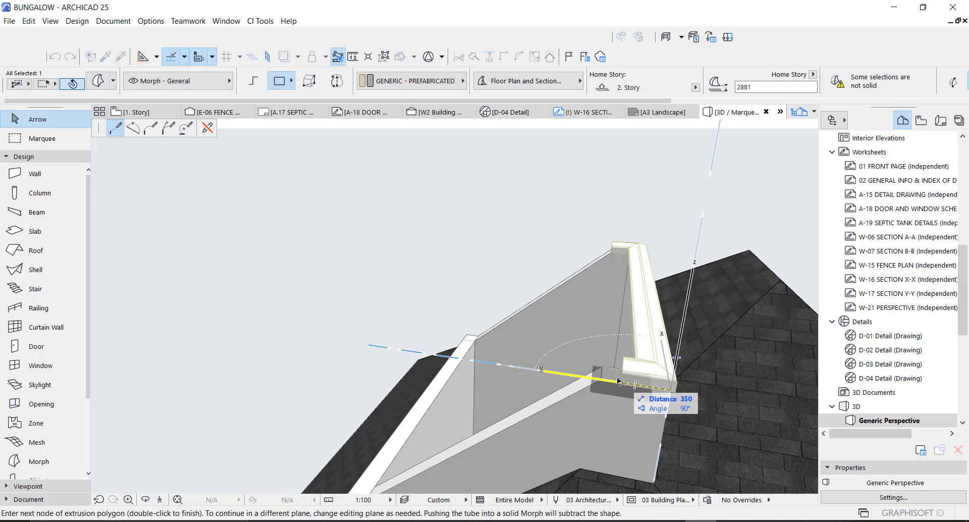
scroll(602, 387, "up", 2)
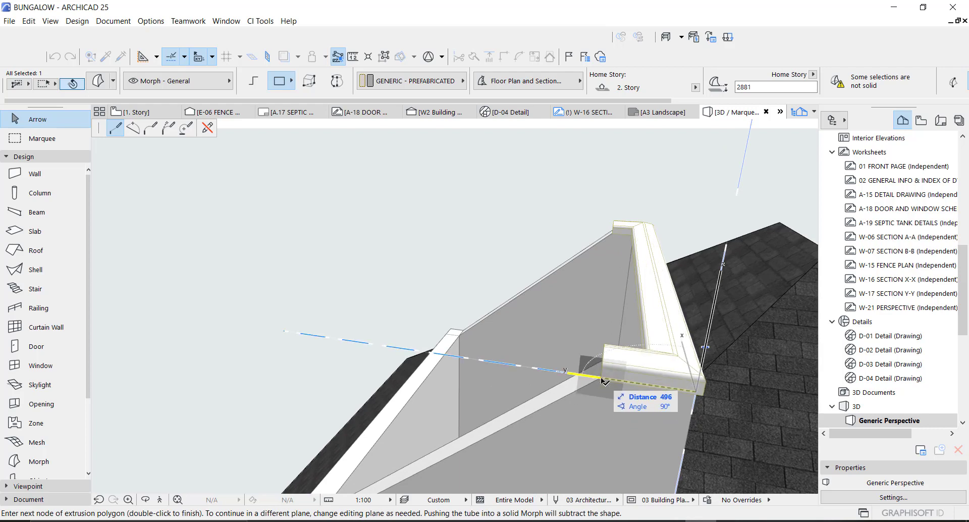
left_click(601, 379)
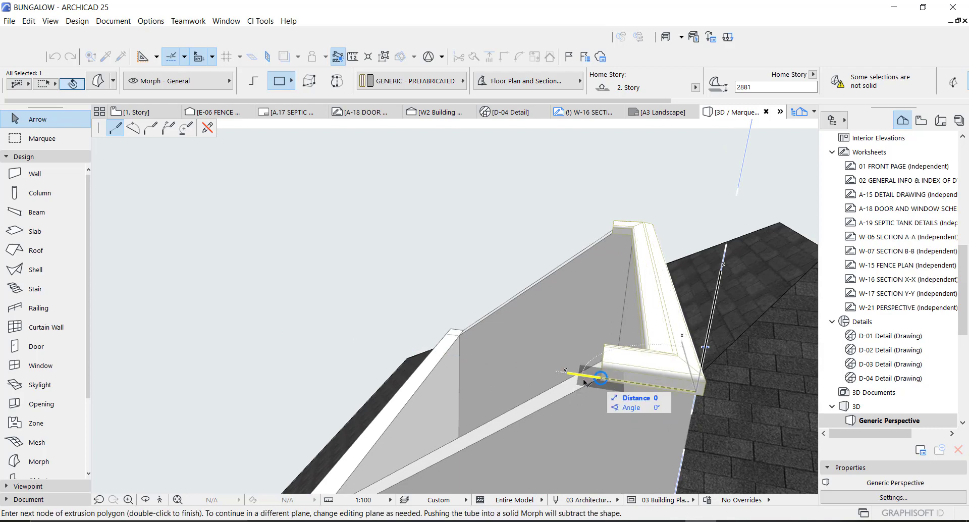
Extend the coping tube down the opposite sloped wall's outer top edge to the low wall's outer corner
scroll(634, 315, "down", 2)
left_click(615, 350)
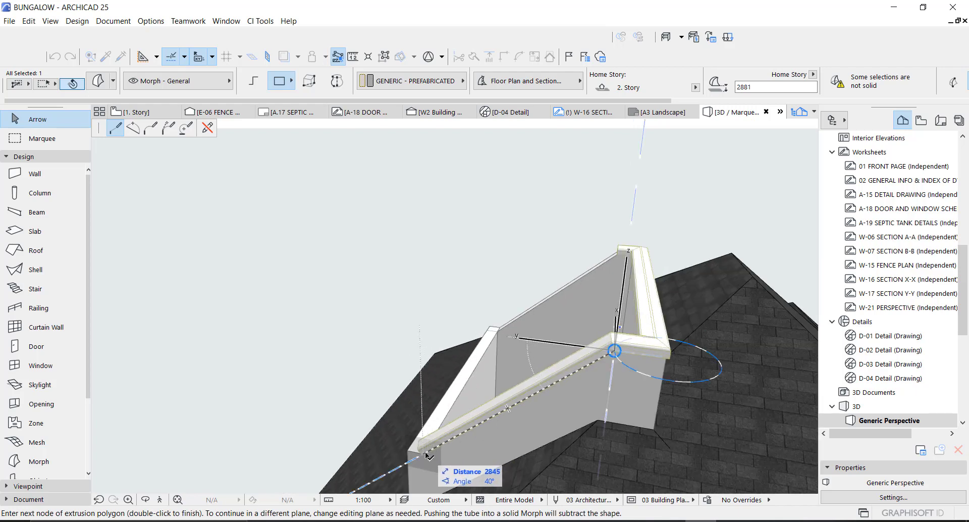
scroll(394, 456, "up", 5)
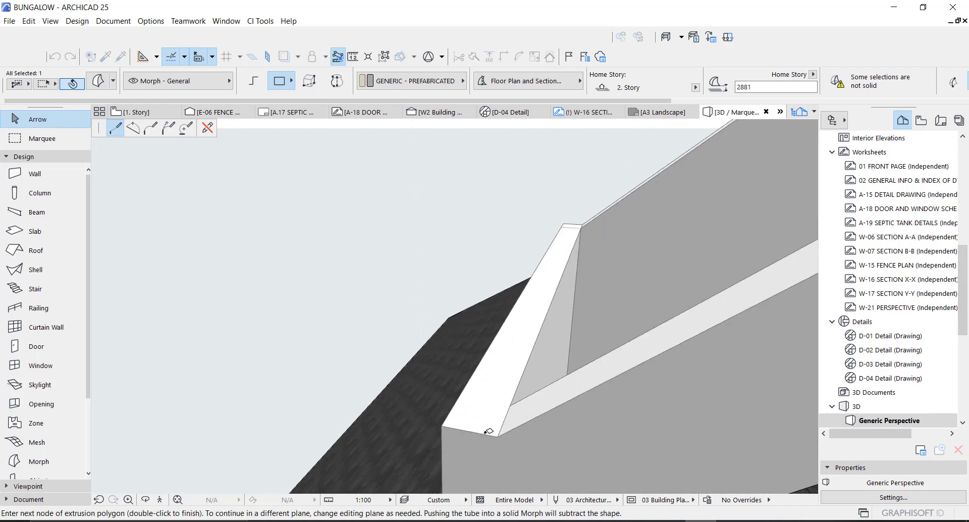
left_click(442, 428)
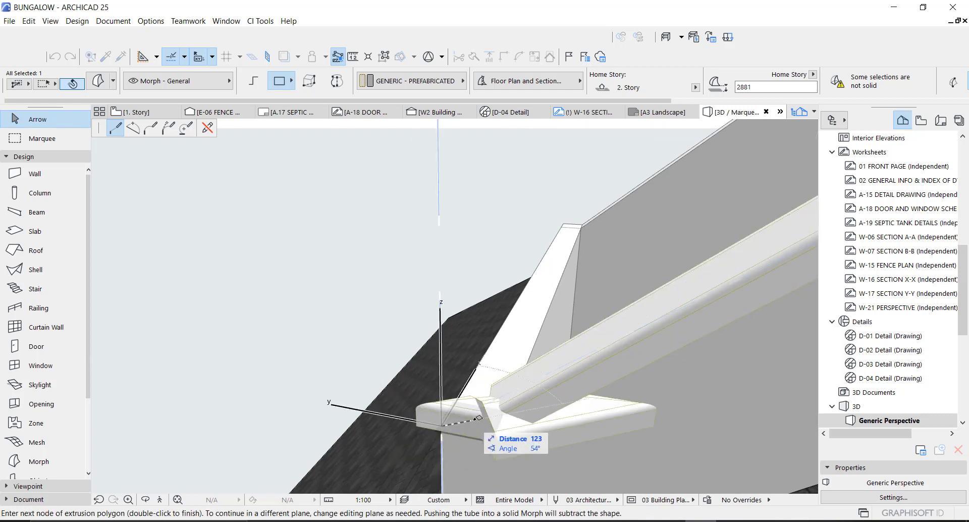
Continue the coping tube along the low wall's outer top edge to its other outer corner
middle_click_drag(463, 402, 404, 370, "shift")
scroll(456, 304, "down", 3)
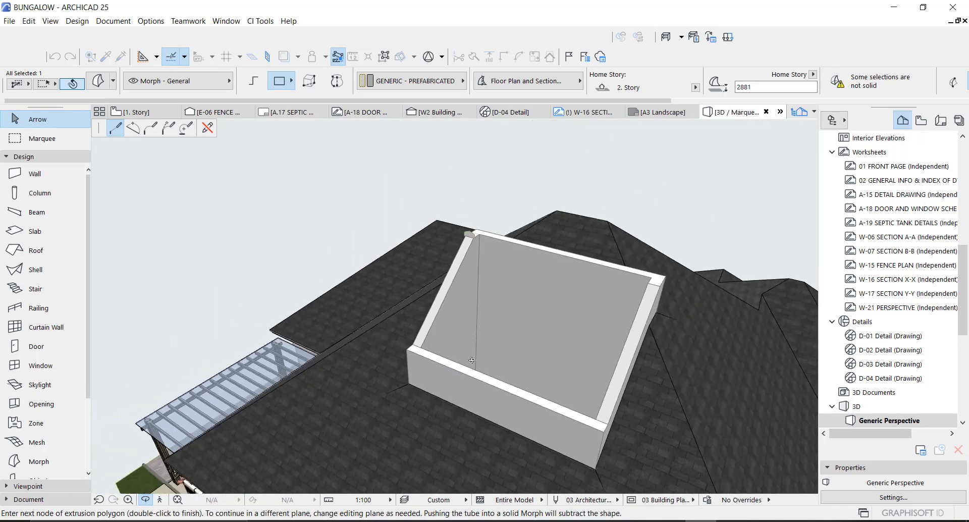
middle_click_drag(457, 304, 637, 336, "shift")
scroll(636, 336, "up", 2)
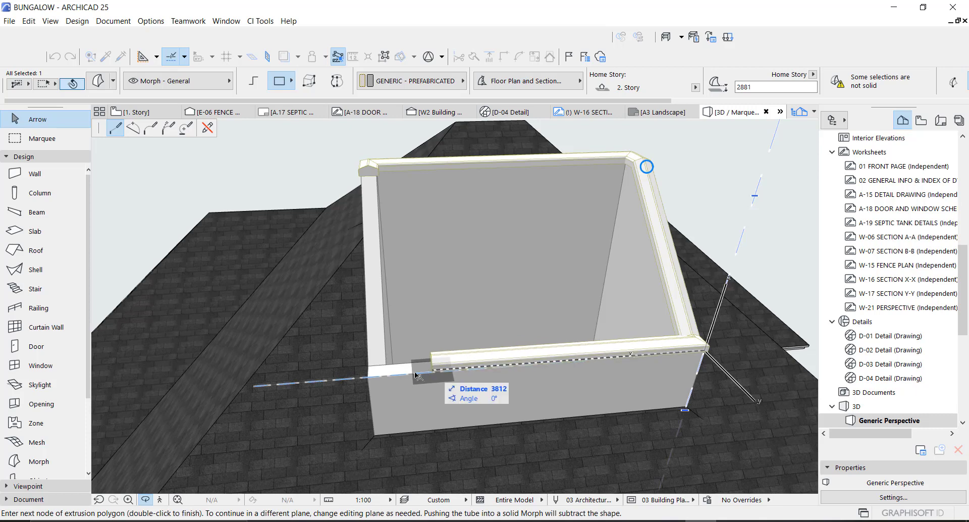
left_click(368, 378)
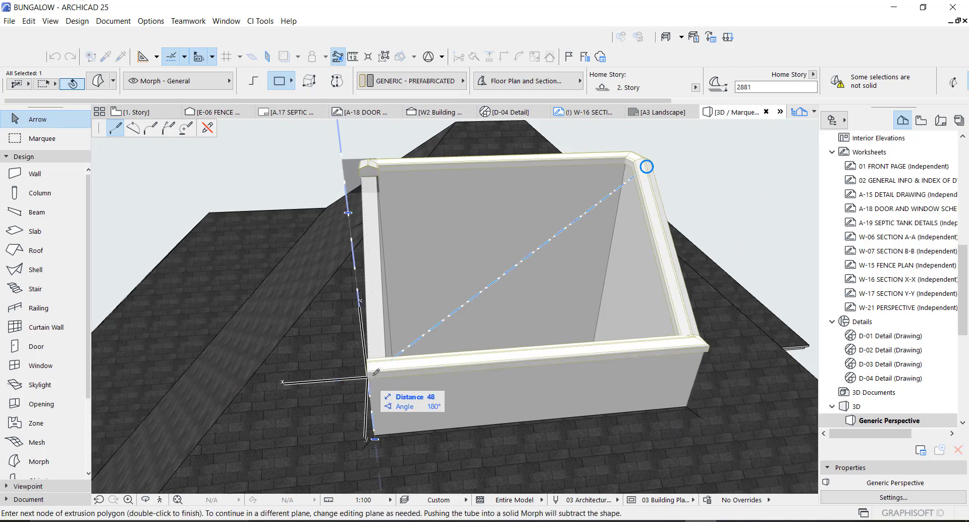
Turn the coping tube around the low wall's second corner and run it 225 mm to the foot of the remaining slope
mouse_move(415, 375)
middle_mouse_down("shift")
mouse_move(556, 376)
mouse_move(513, 270)
middle_mouse_up("shift")
scroll(473, 298, "up", 3)
middle_click_drag(558, 353, 587, 402, "shift")
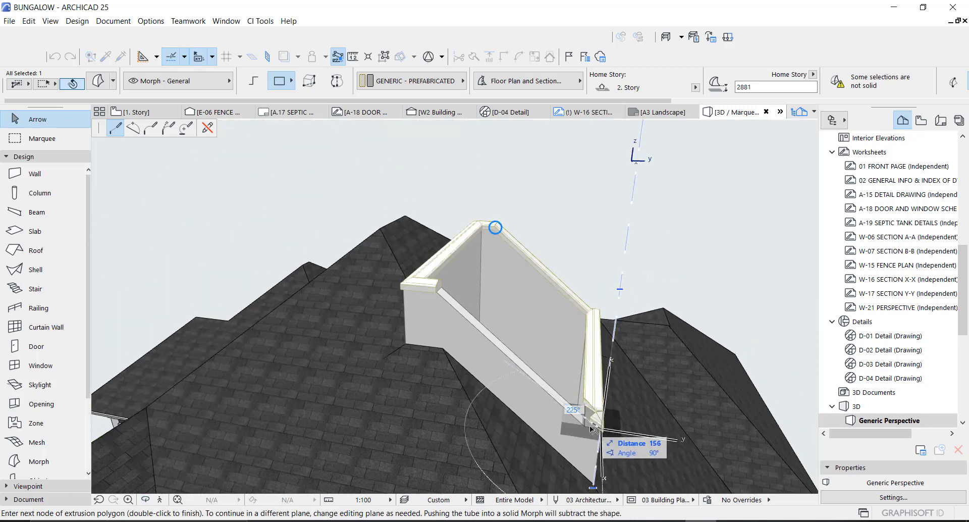
scroll(589, 426, "up", 3)
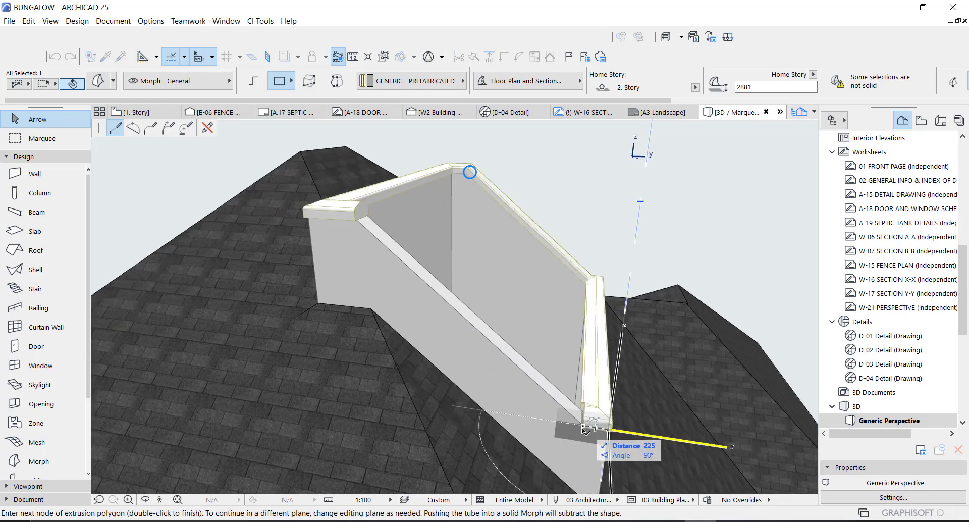
scroll(590, 428, "up", 2)
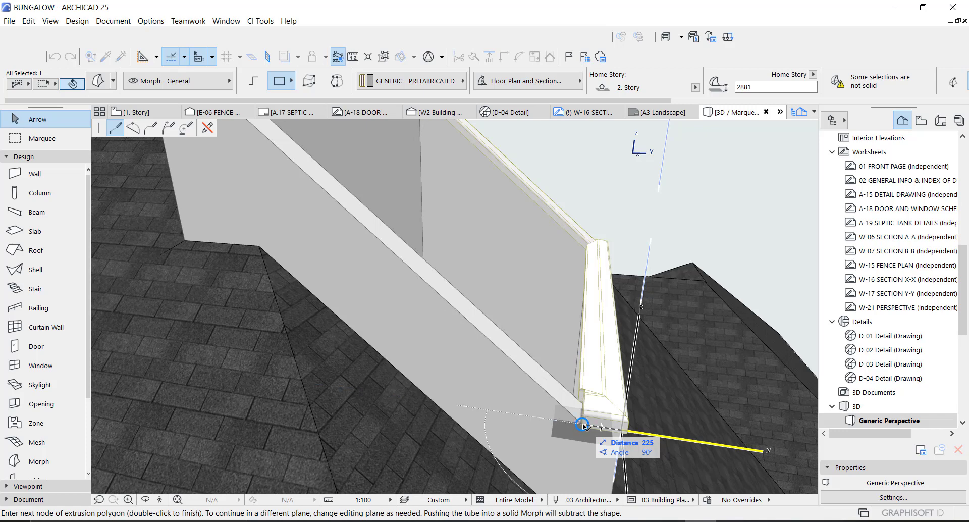
Run the coping tube up the remaining sloped wall to its starting corner, finish the extrusion and deselect the morph
scroll(486, 326, "down", 4)
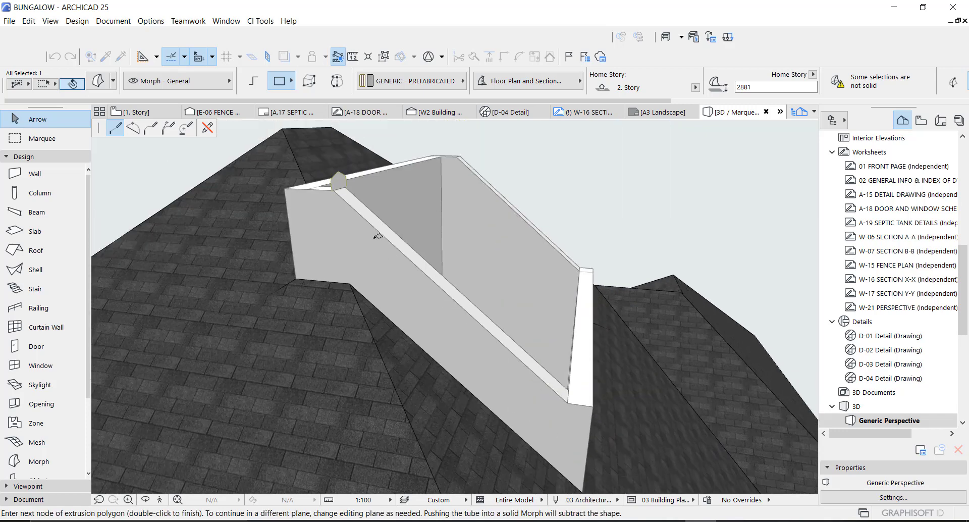
left_click(334, 191)
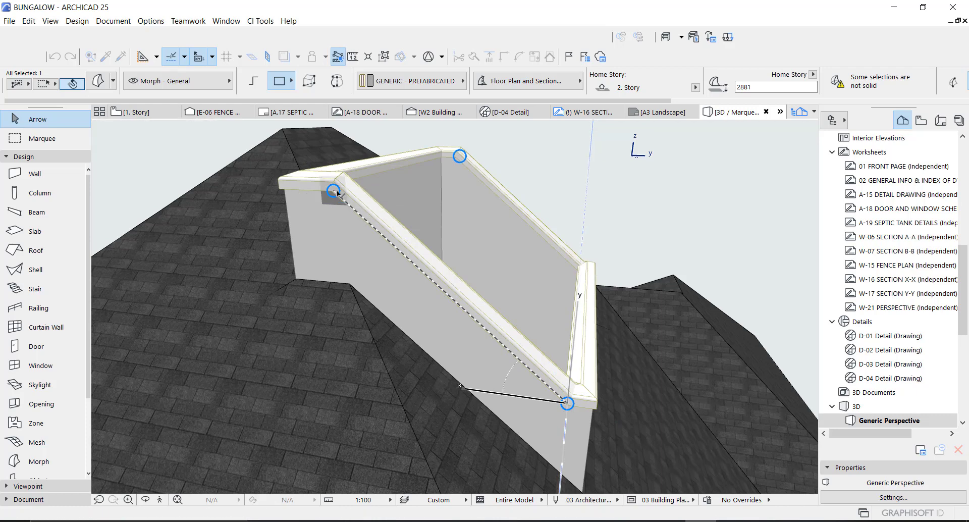
left_click(632, 270)
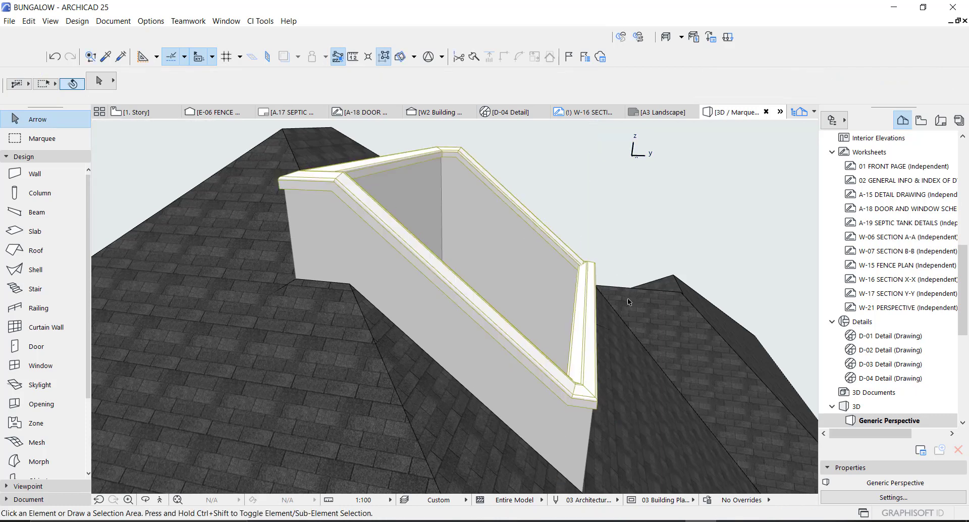
middle_click_drag(530, 284, 603, 244, "shift")
scroll(473, 307, "up", 3)
scroll(454, 260, "down", 2)
mouse_move(472, 306)
middle_mouse_down("shift")
mouse_move(510, 293)
mouse_move(464, 254)
mouse_move(484, 272)
mouse_move(474, 290)
middle_mouse_up("shift")
scroll(474, 290, "up", 2)
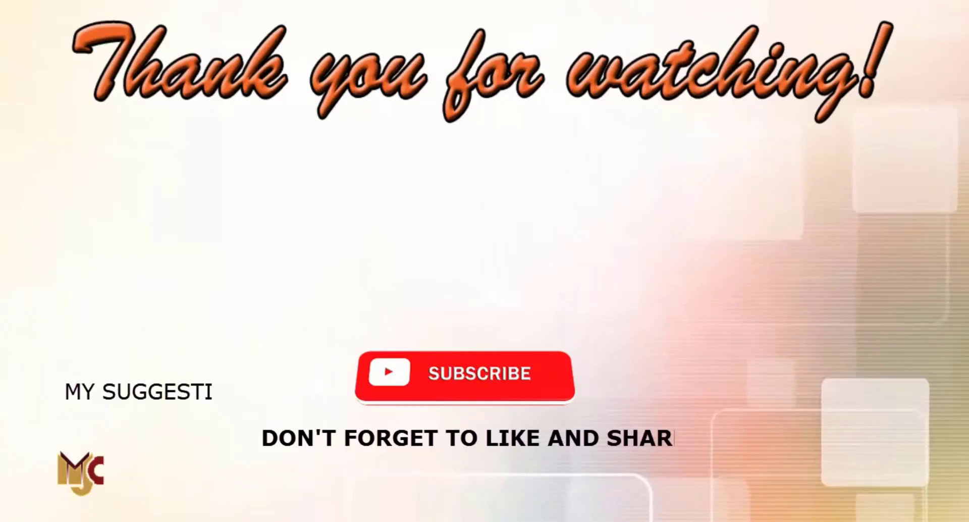